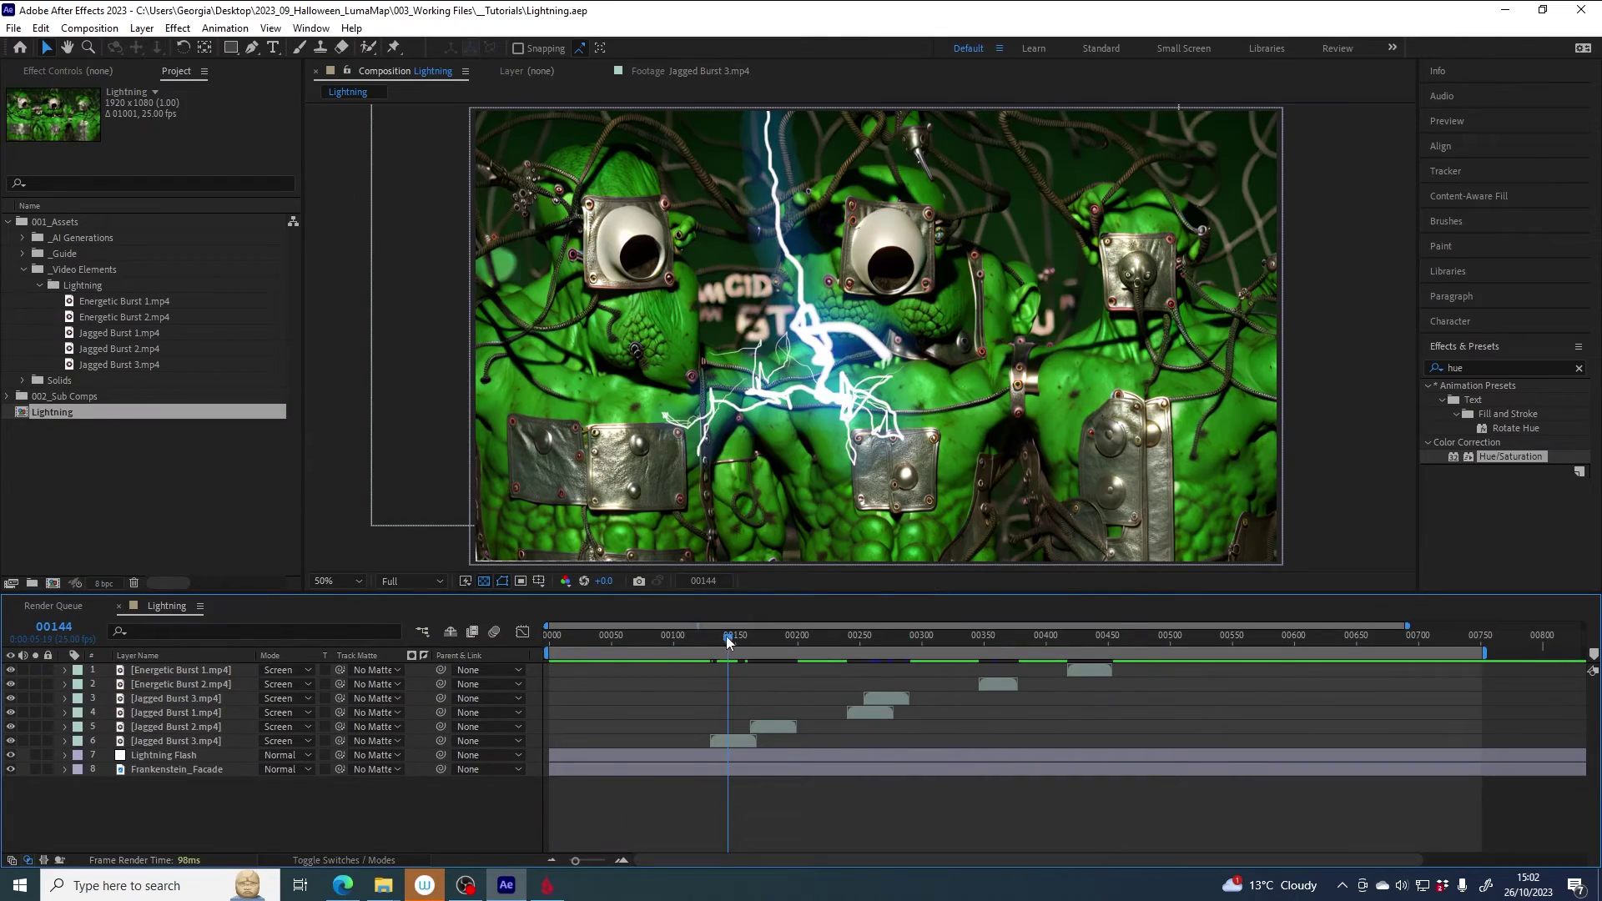
Step: Scrub the Lightning comp near frame 145 to preview lightning over the Frankenstein facade
{"action": "mouse_move", "coordinate": [725, 635]}
{"action": "left_mouse_down"}
{"action": "mouse_move", "coordinate": [709, 637]}
{"action": "mouse_move", "coordinate": [731, 638]}
{"action": "left_mouse_up"}
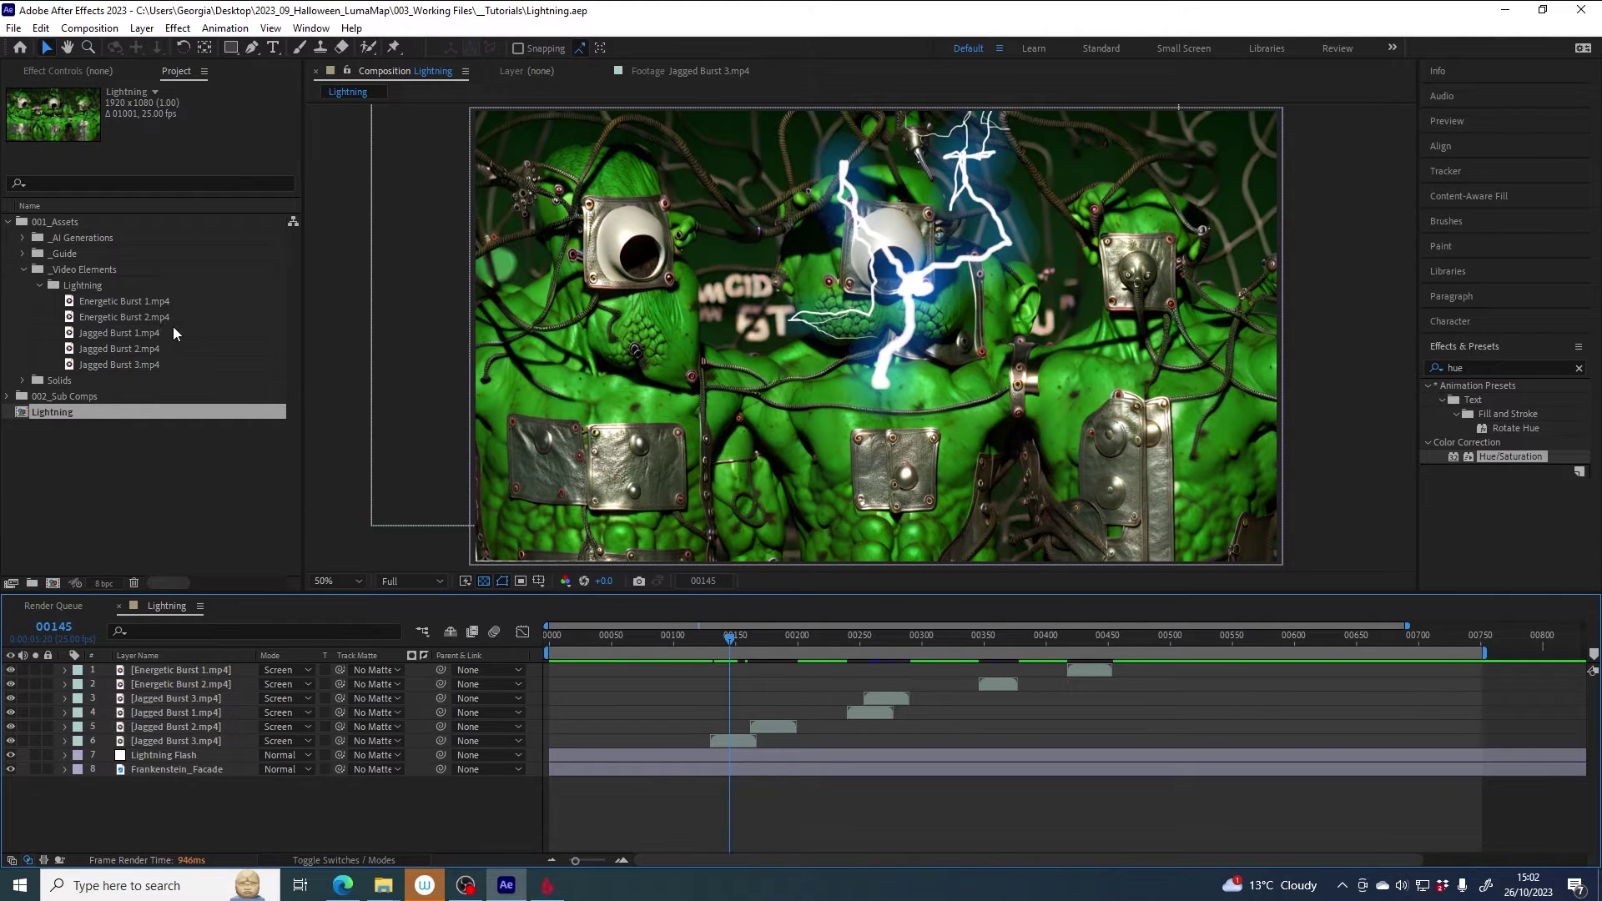
Step: Browse the lightning clips in the Project panel, including Jagged Burst 2 and 3
{"action": "left_click", "coordinate": [103, 304]}
{"action": "left_click", "coordinate": [104, 317]}
{"action": "left_click", "coordinate": [106, 332]}
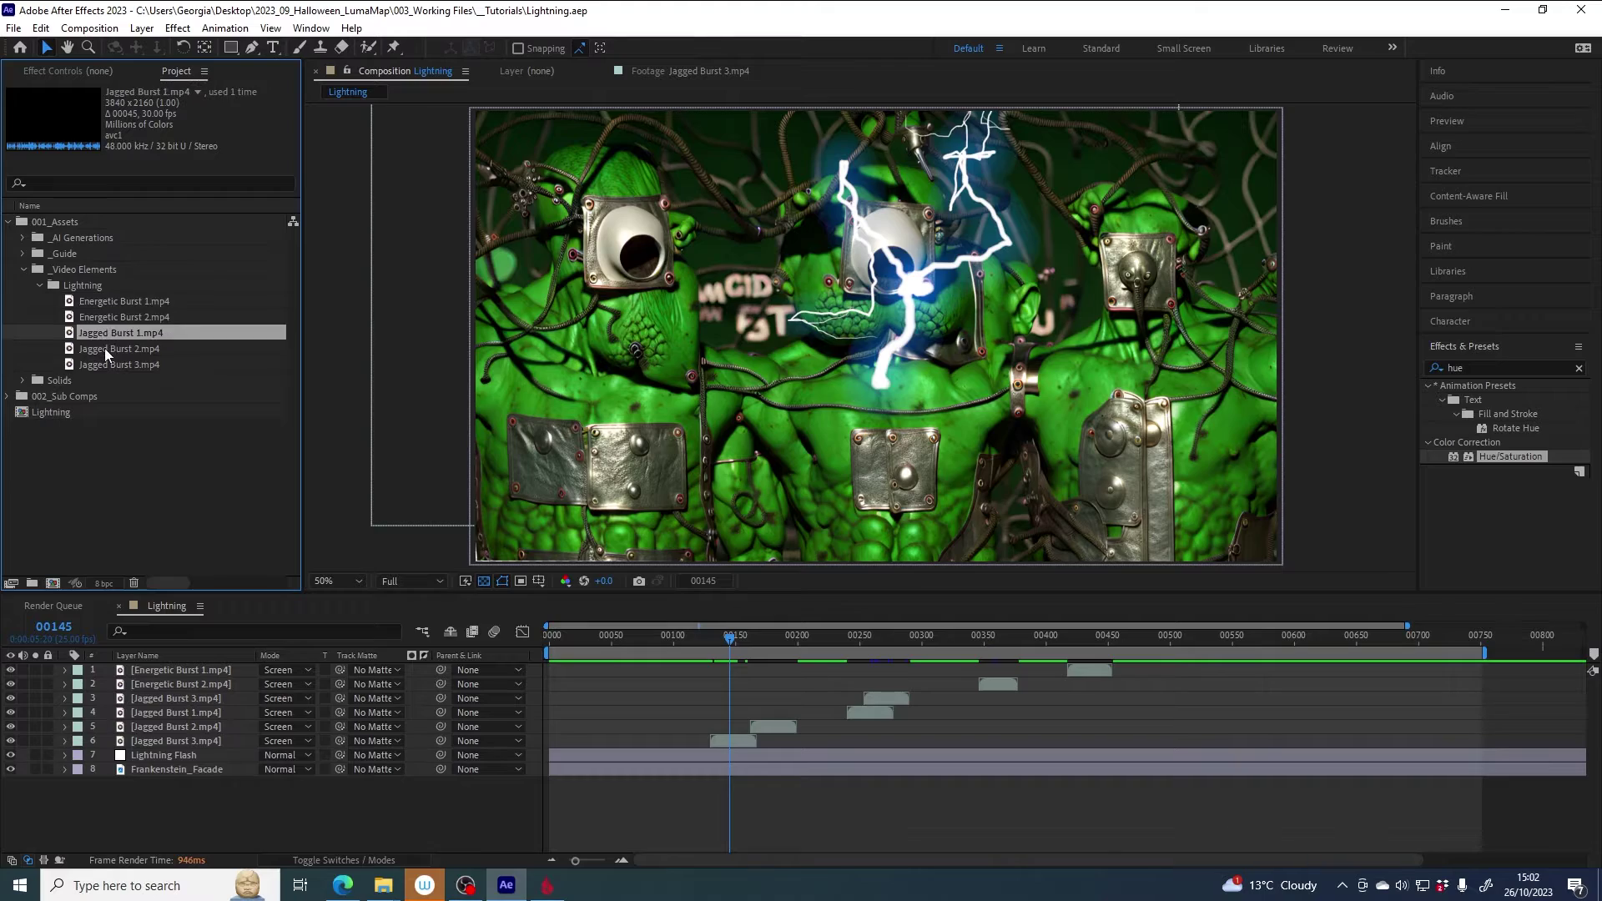
{"action": "left_click", "coordinate": [104, 348]}
{"action": "left_click", "coordinate": [103, 365]}
{"action": "mouse_move", "coordinate": [733, 639]}
{"action": "left_mouse_down"}
{"action": "mouse_move", "coordinate": [715, 638]}
{"action": "mouse_move", "coordinate": [729, 642]}
{"action": "left_mouse_up"}
Step: Delete all seven lightning and flash layers above Frankenstein_Facade
{"action": "left_click", "coordinate": [158, 674]}
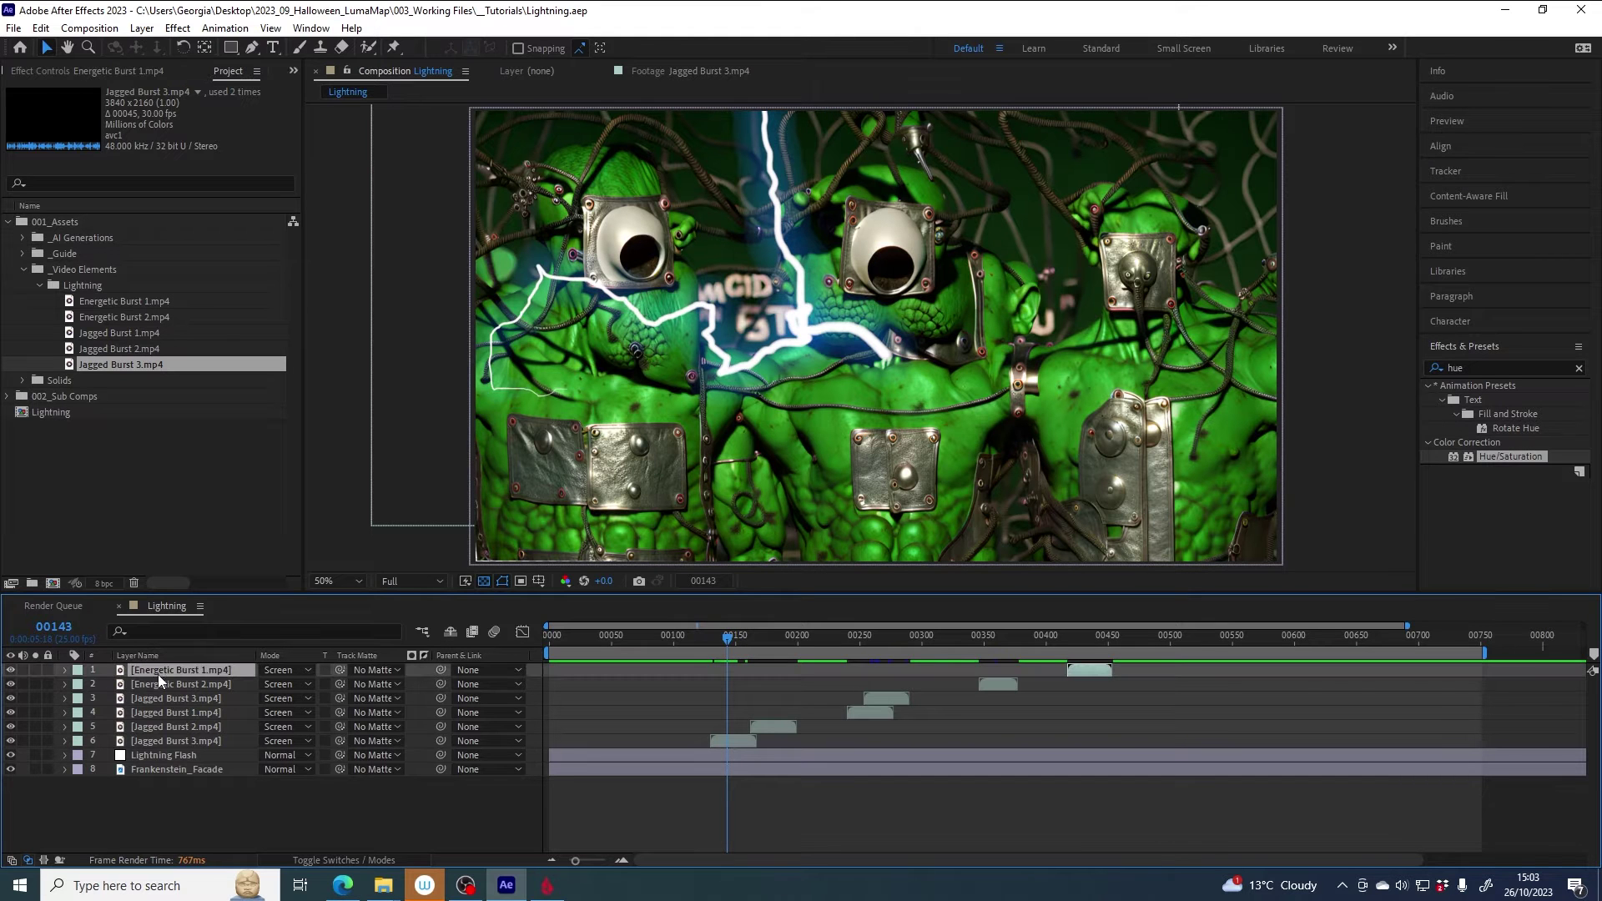
{"action": "left_click", "coordinate": [167, 758], "text": "shift"}
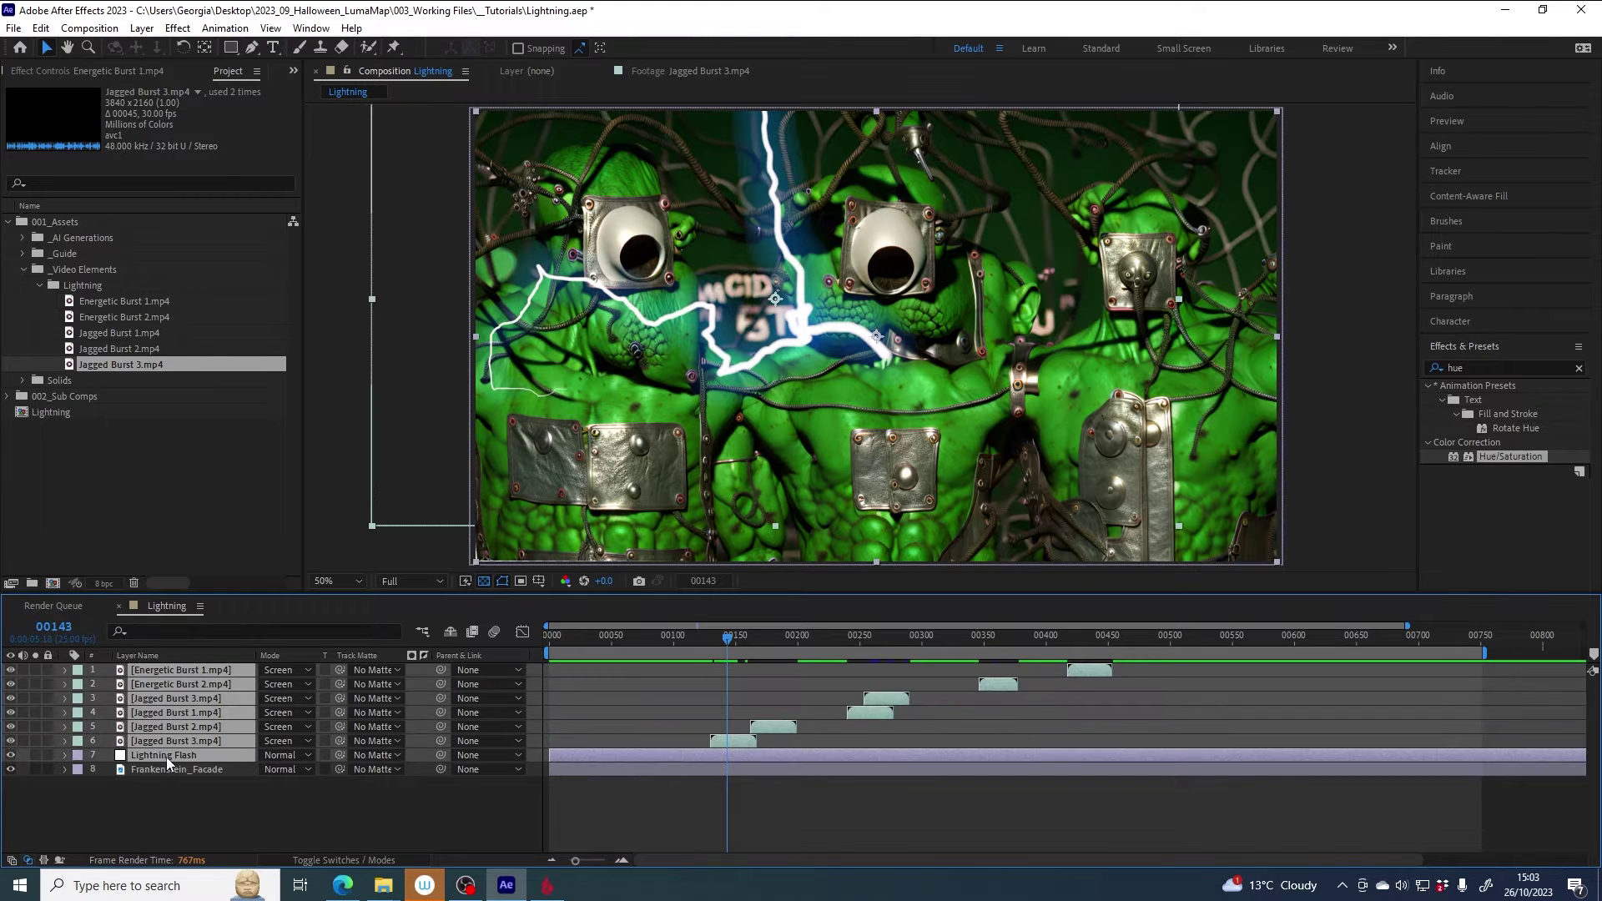
{"action": "key", "text": "Delete"}
{"action": "mouse_move", "coordinate": [723, 639]}
{"action": "left_mouse_down"}
{"action": "mouse_move", "coordinate": [618, 648]}
{"action": "mouse_move", "coordinate": [751, 648]}
{"action": "mouse_move", "coordinate": [718, 644]}
{"action": "left_mouse_up"}
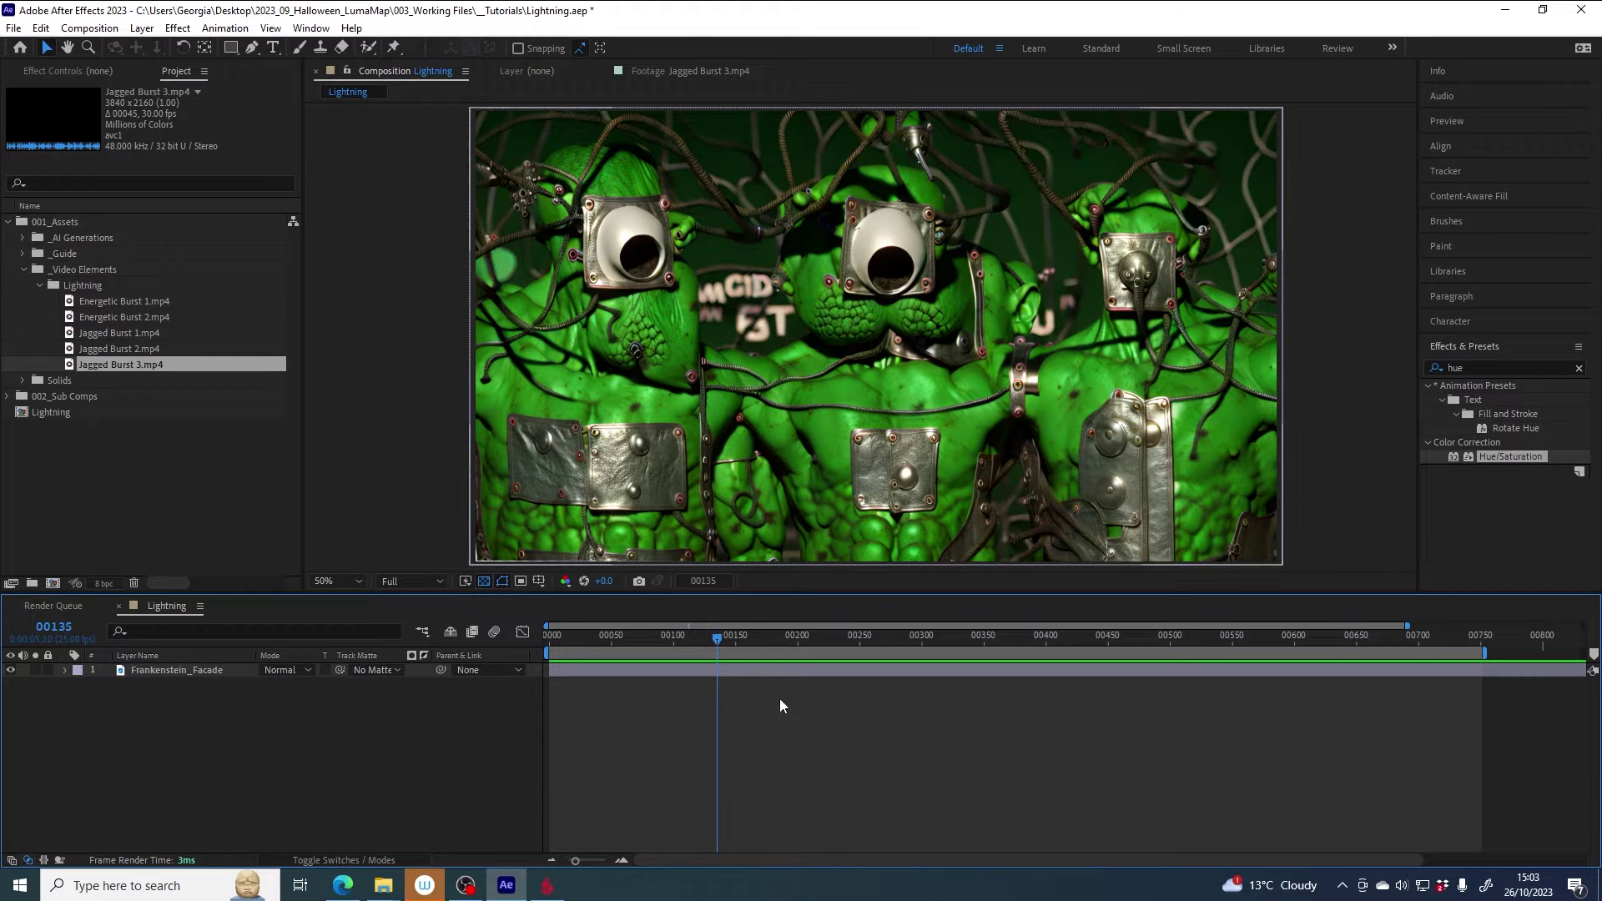
{"action": "left_click", "coordinate": [176, 672]}
{"action": "mouse_move", "coordinate": [719, 639]}
{"action": "left_mouse_down"}
{"action": "mouse_move", "coordinate": [659, 644]}
{"action": "mouse_move", "coordinate": [722, 639]}
{"action": "left_mouse_up"}
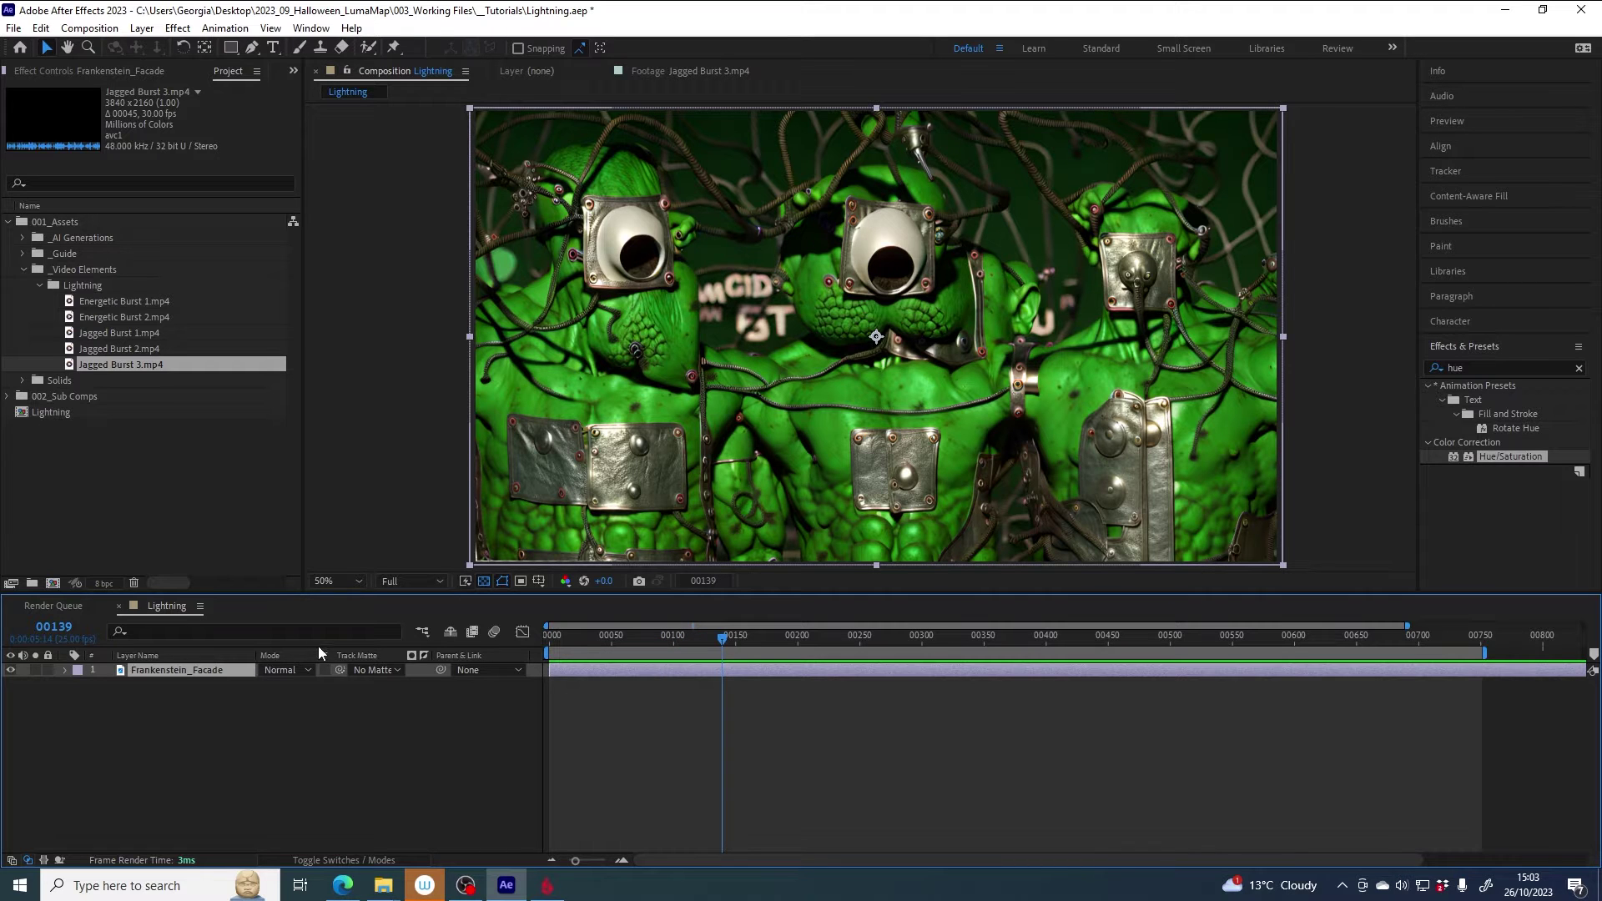
{"action": "left_click", "coordinate": [122, 302]}
{"action": "left_click", "coordinate": [115, 351], "text": "shift"}
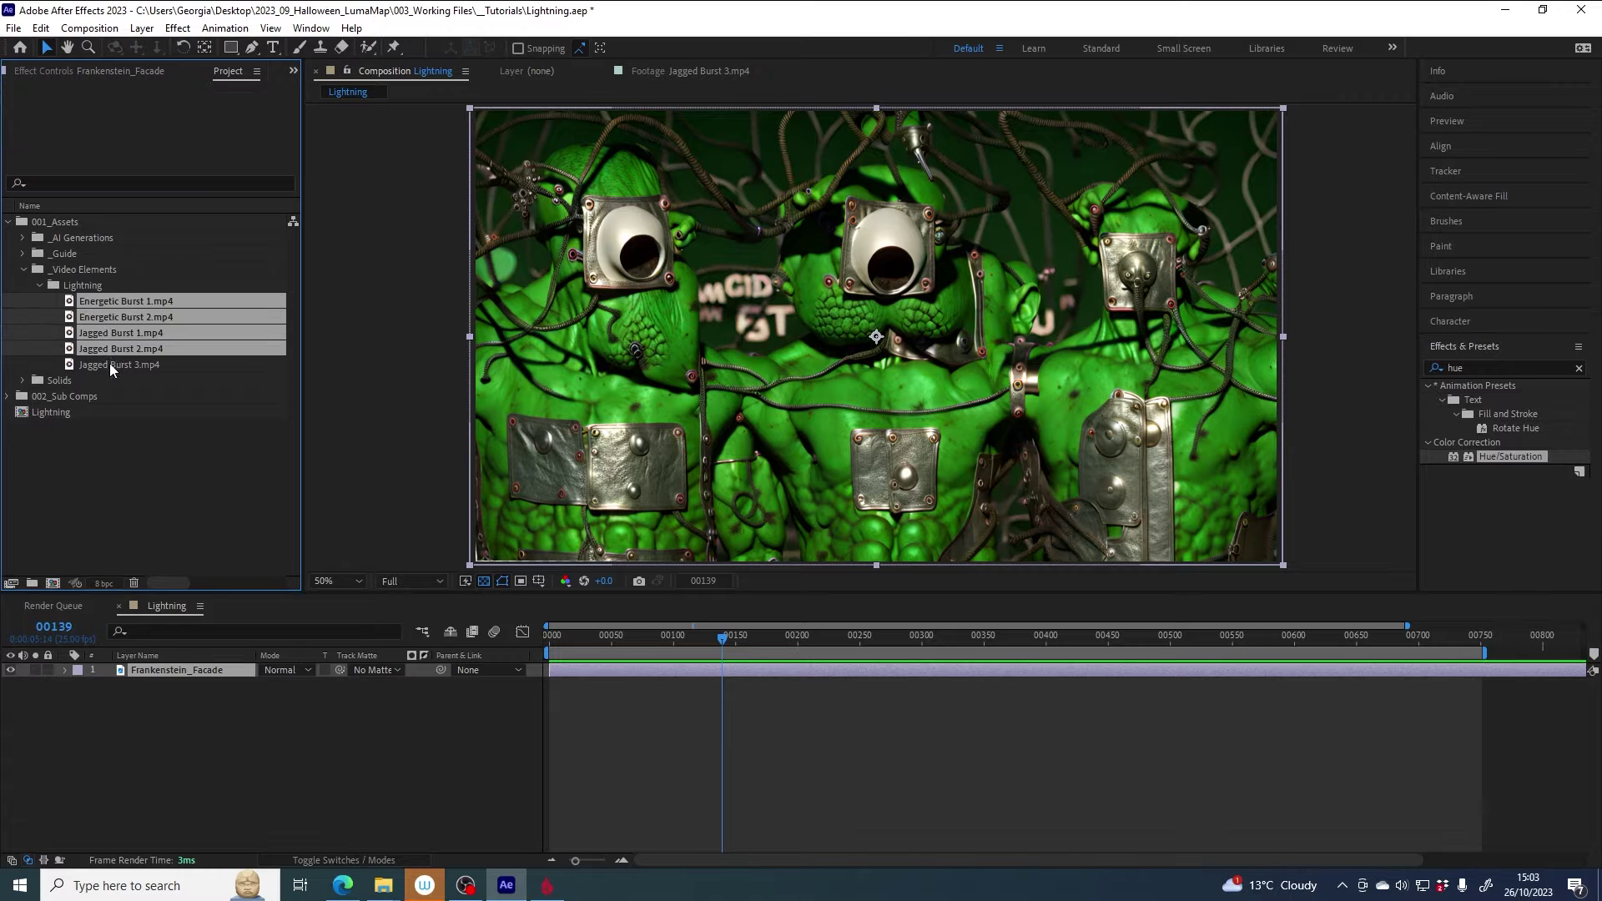
{"action": "left_click", "coordinate": [71, 350]}
{"action": "double_click", "coordinate": [70, 351]}
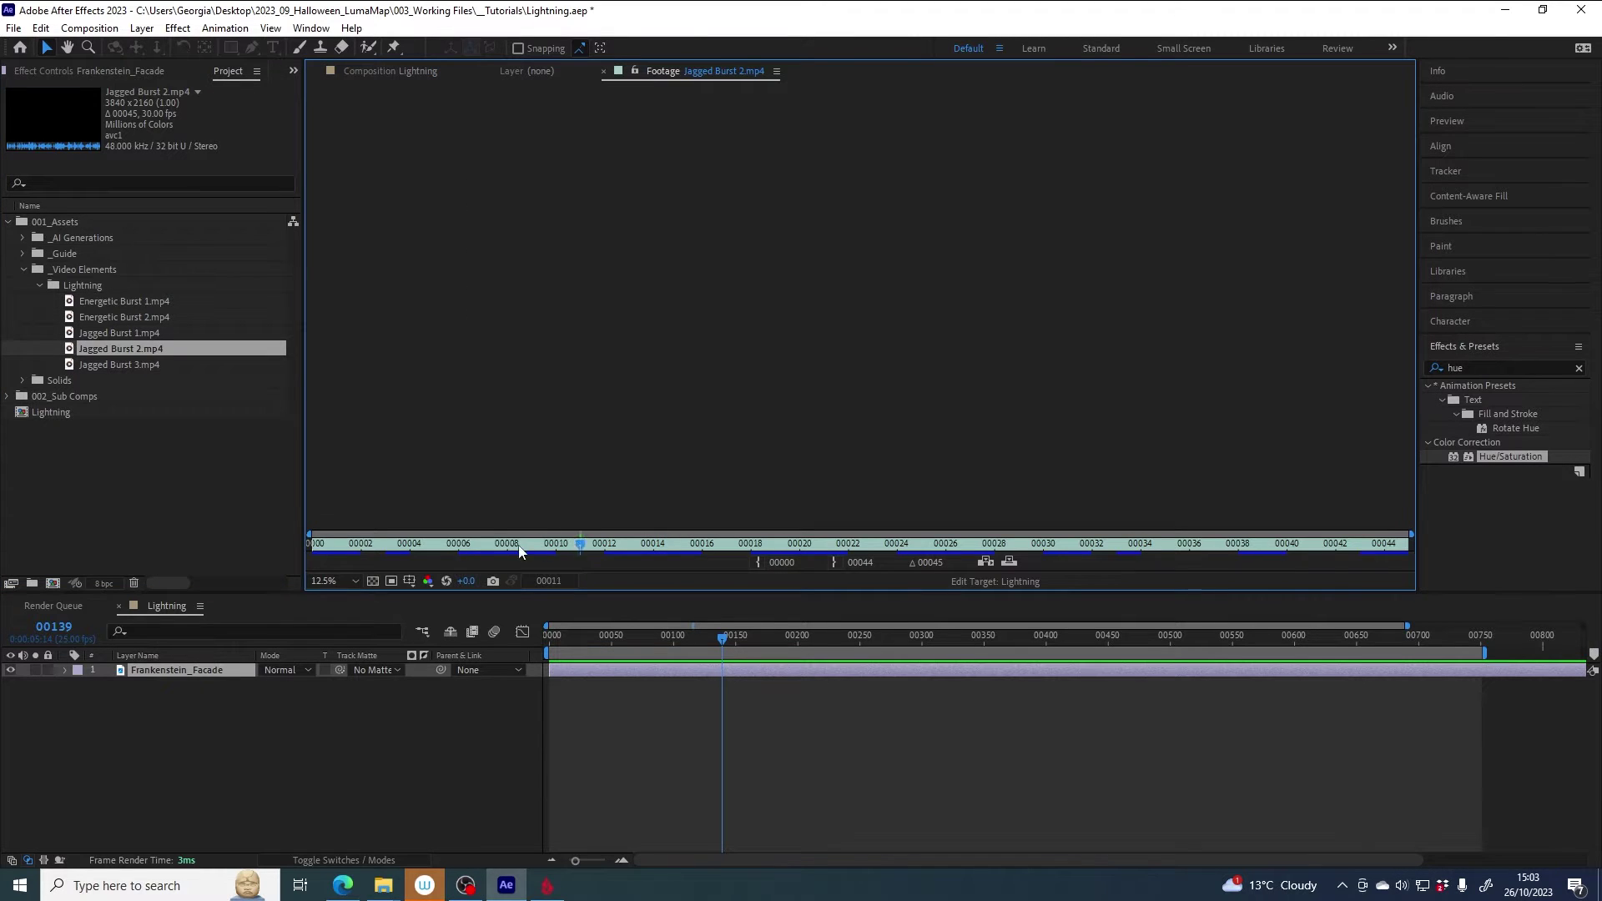
{"action": "left_click_drag", "start_coordinate": [519, 551], "coordinate": [428, 551]}
{"action": "left_click_drag", "start_coordinate": [527, 546], "coordinate": [1157, 546]}
{"action": "key", "text": "space"}
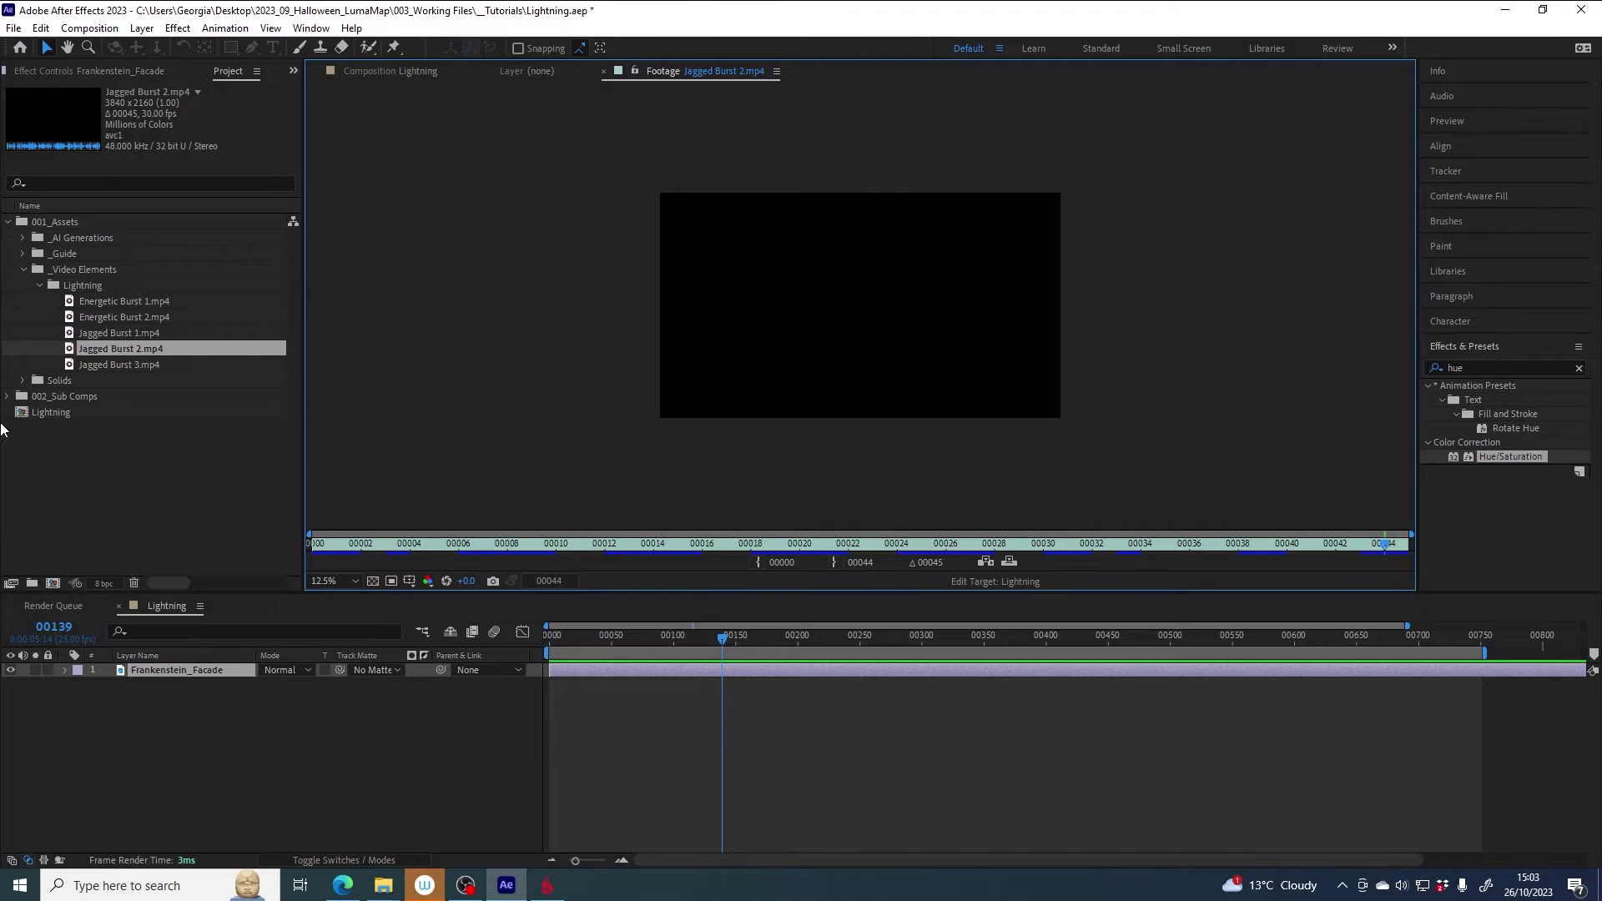
{"action": "left_click", "coordinate": [155, 610]}
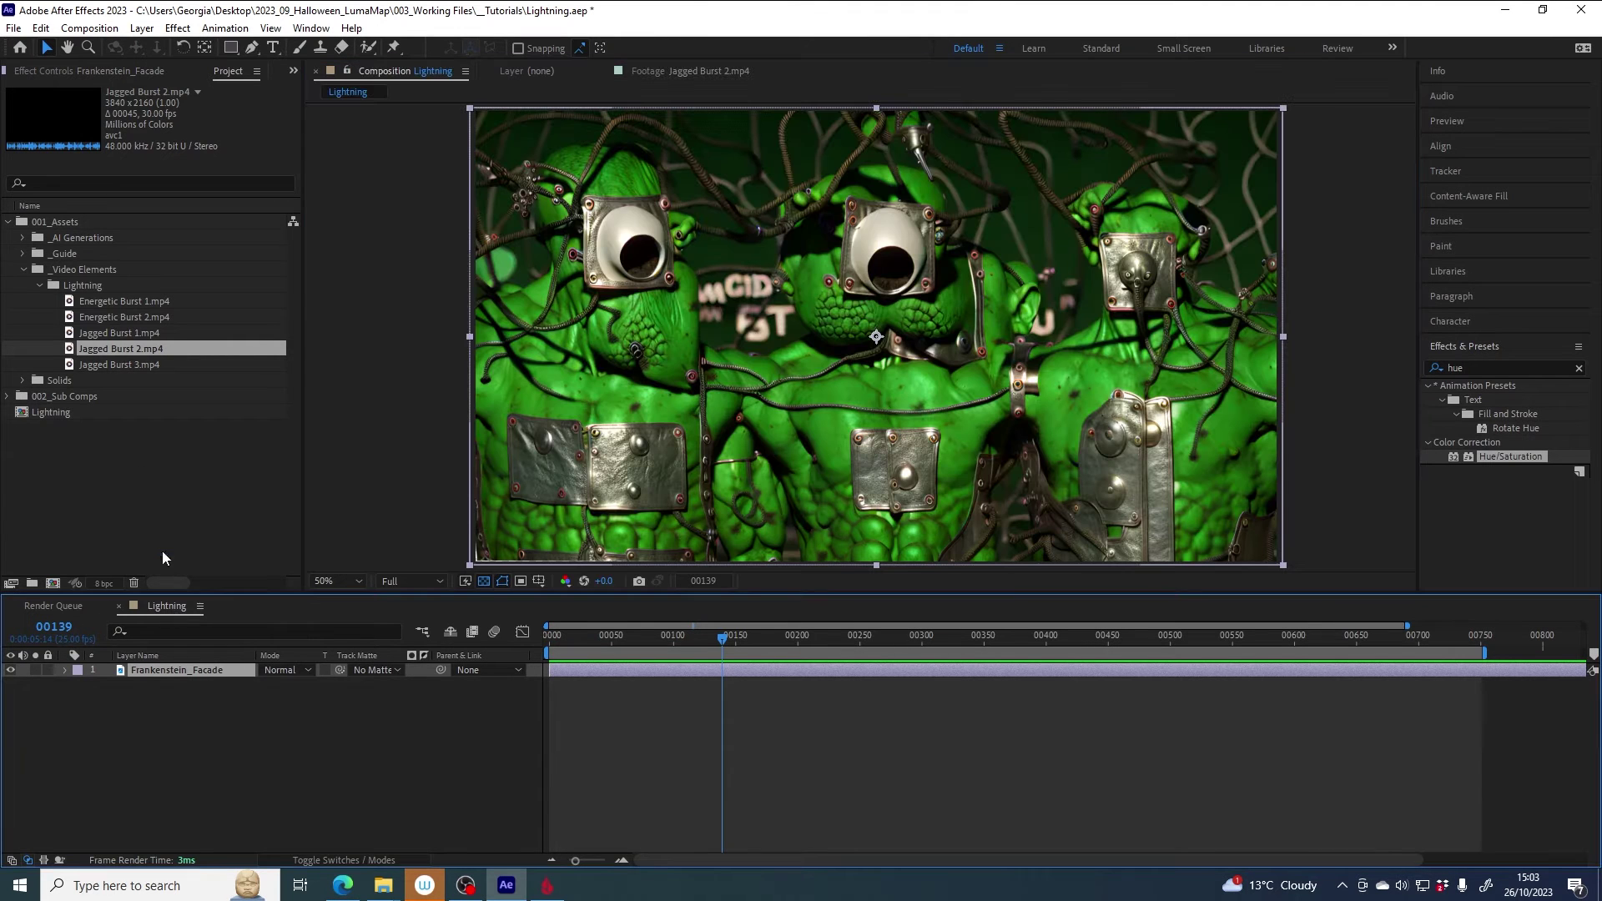
{"action": "left_click", "coordinate": [112, 301]}
{"action": "left_click", "coordinate": [109, 361], "text": "shift"}
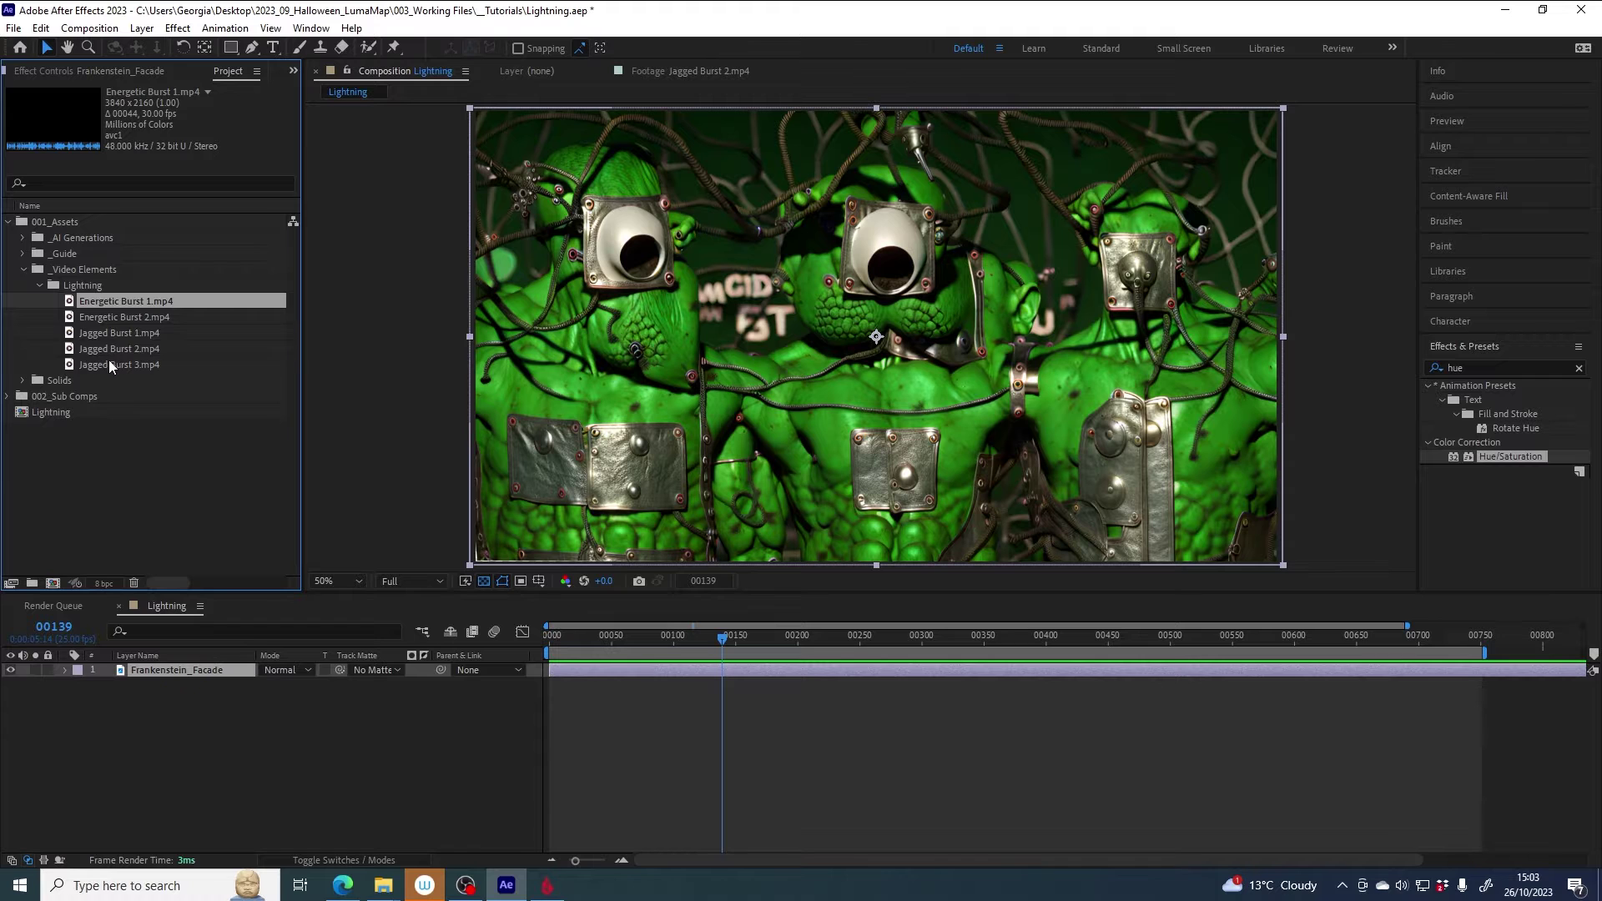
Step: Add the five lightning clips starting near frame 125 and scale them to fit the frame
{"action": "left_click_drag", "start_coordinate": [112, 352], "coordinate": [184, 678]}
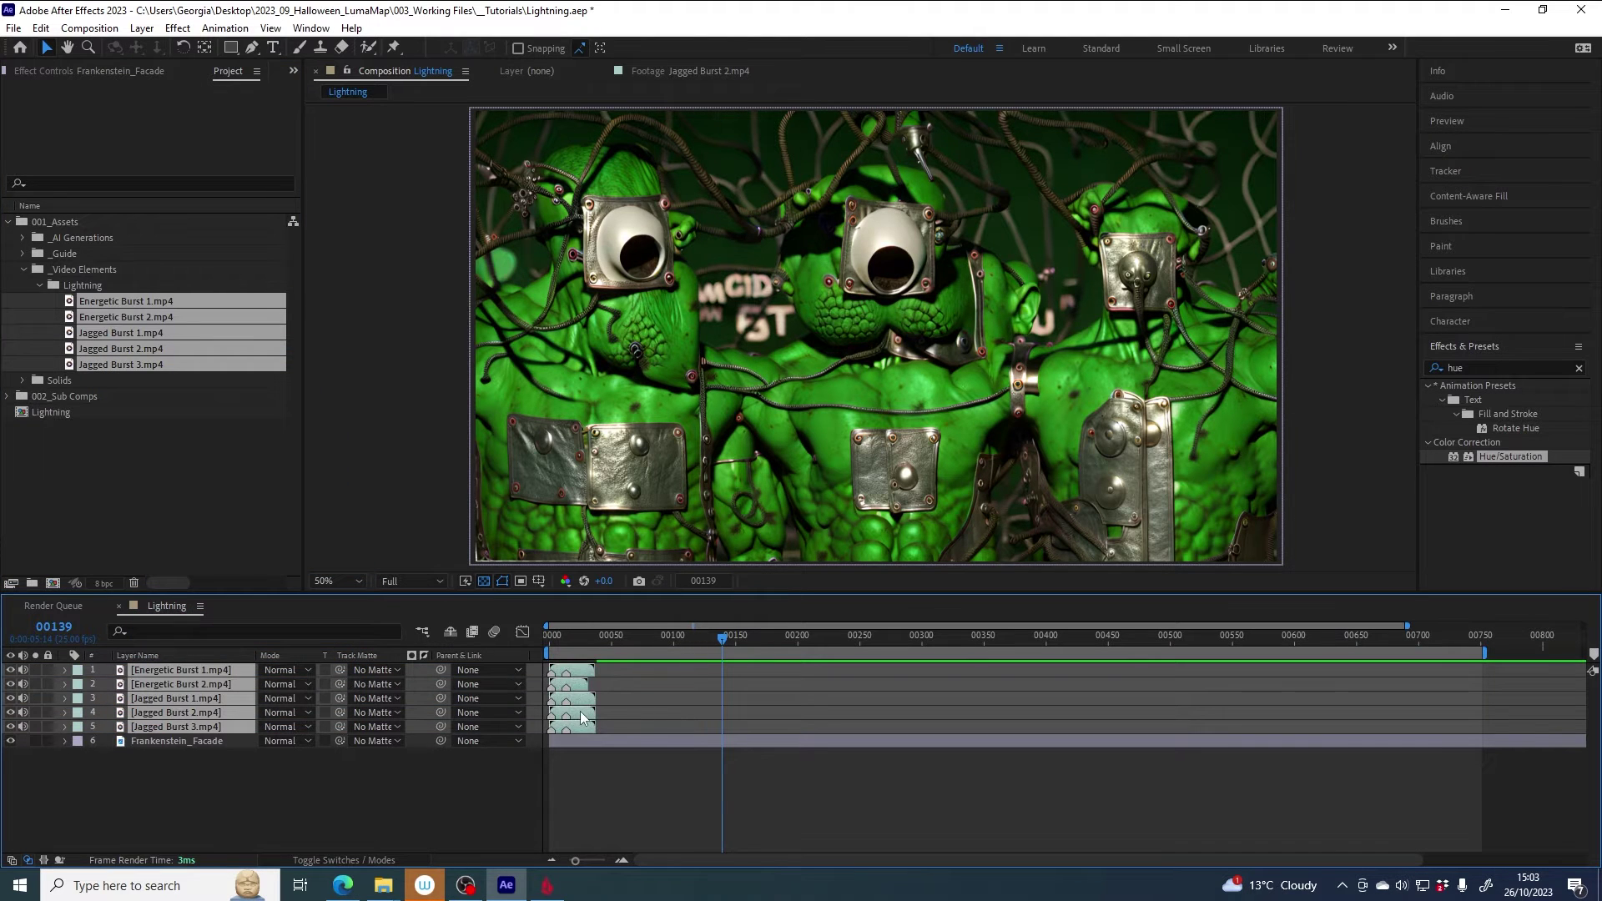
{"action": "left_click_drag", "start_coordinate": [579, 711], "coordinate": [742, 714]}
{"action": "scroll", "coordinate": [979, 367], "scroll_direction": "down", "scroll_amount": 2}
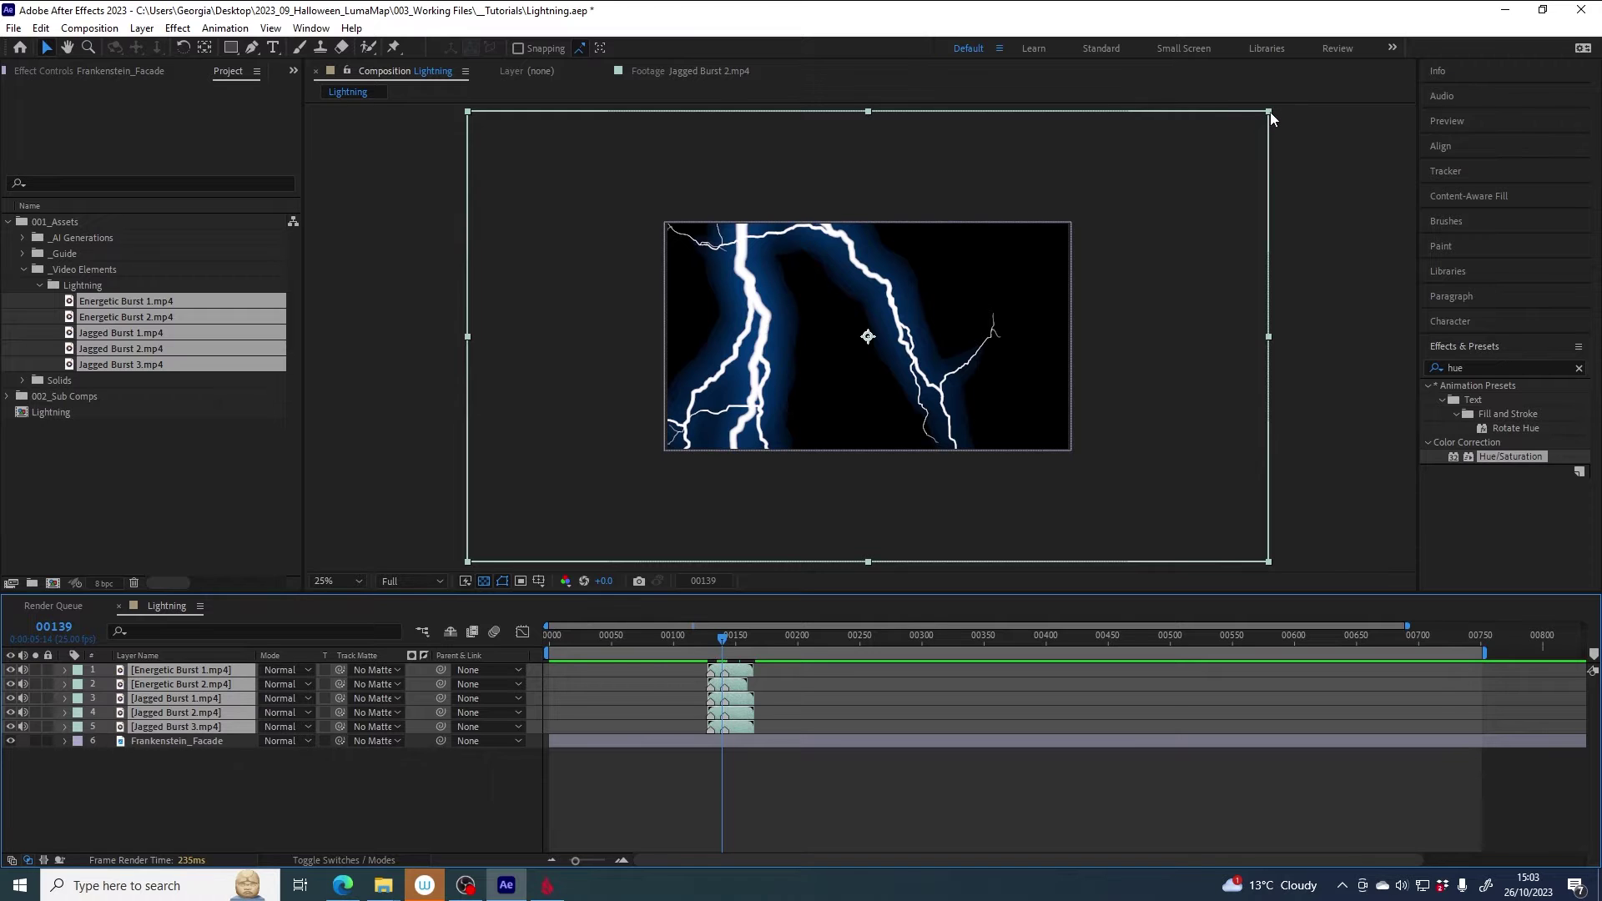
{"action": "left_click_drag", "start_coordinate": [1269, 112], "coordinate": [1206, 146]}
{"action": "left_click_drag", "start_coordinate": [1175, 198], "coordinate": [1073, 238]}
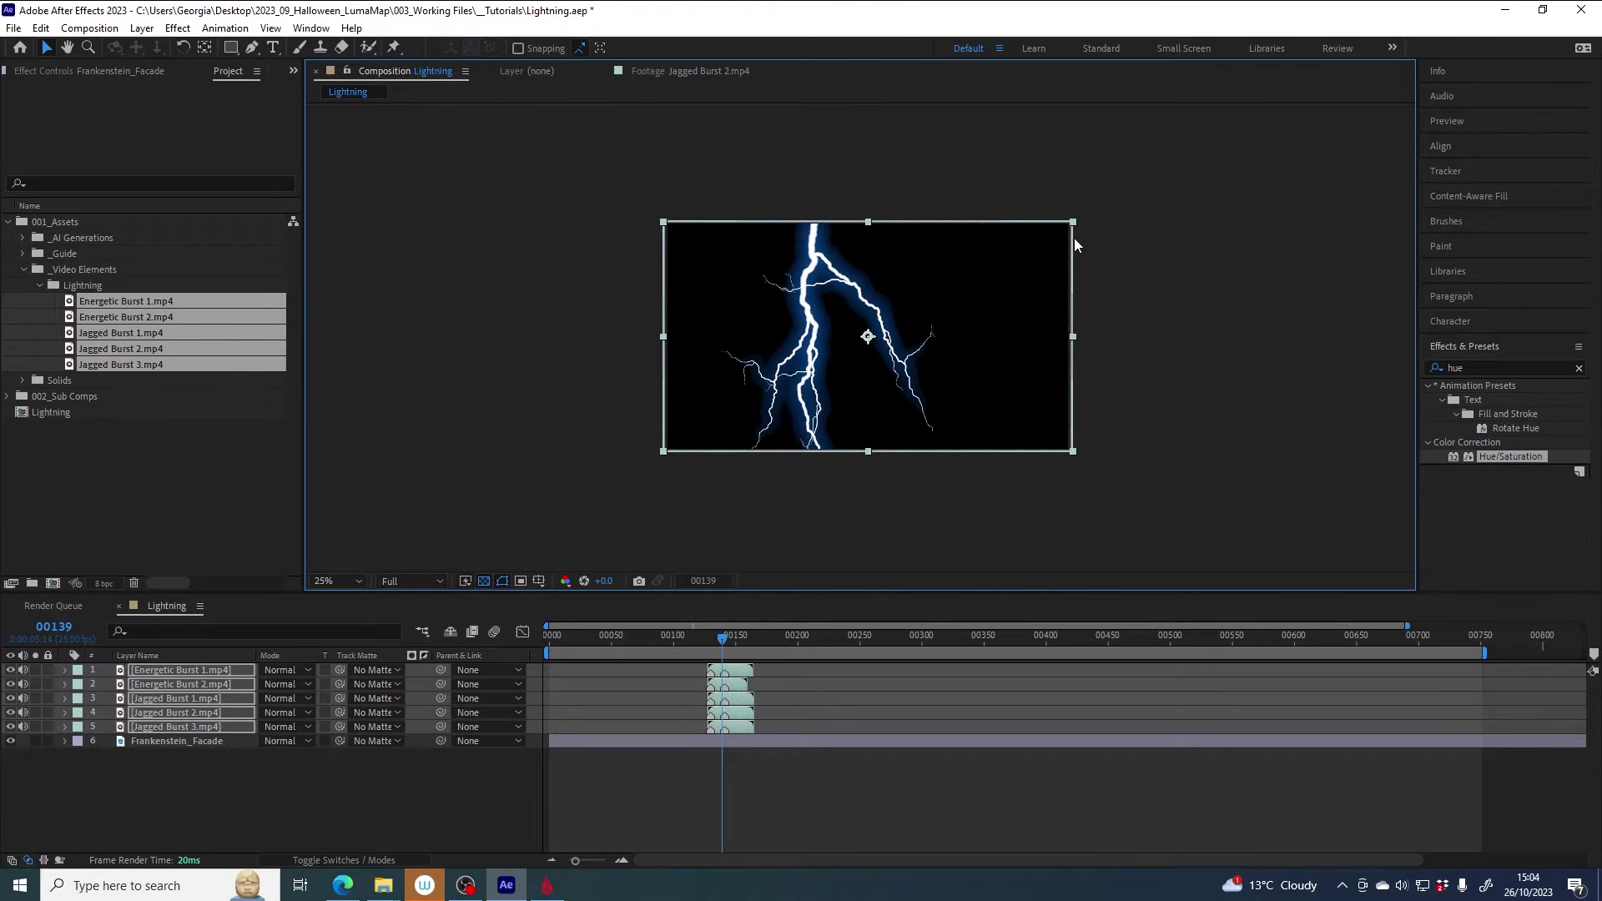
{"action": "key", "text": "period"}
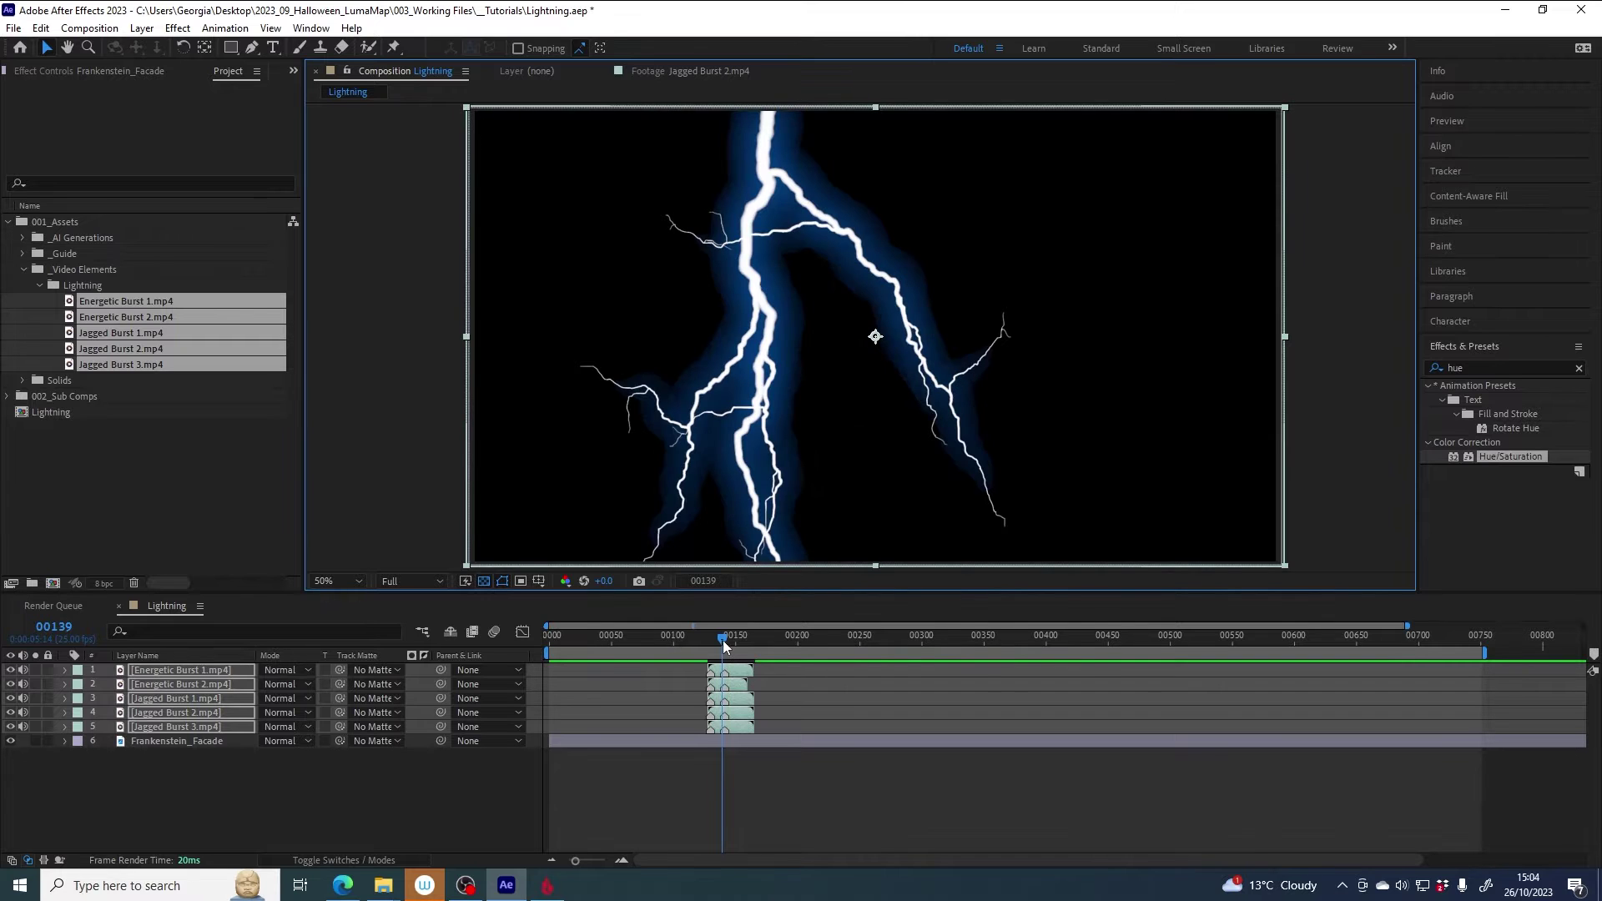
Step: Set the lightning clips' blend mode to Lighten
{"action": "left_click", "coordinate": [276, 674]}
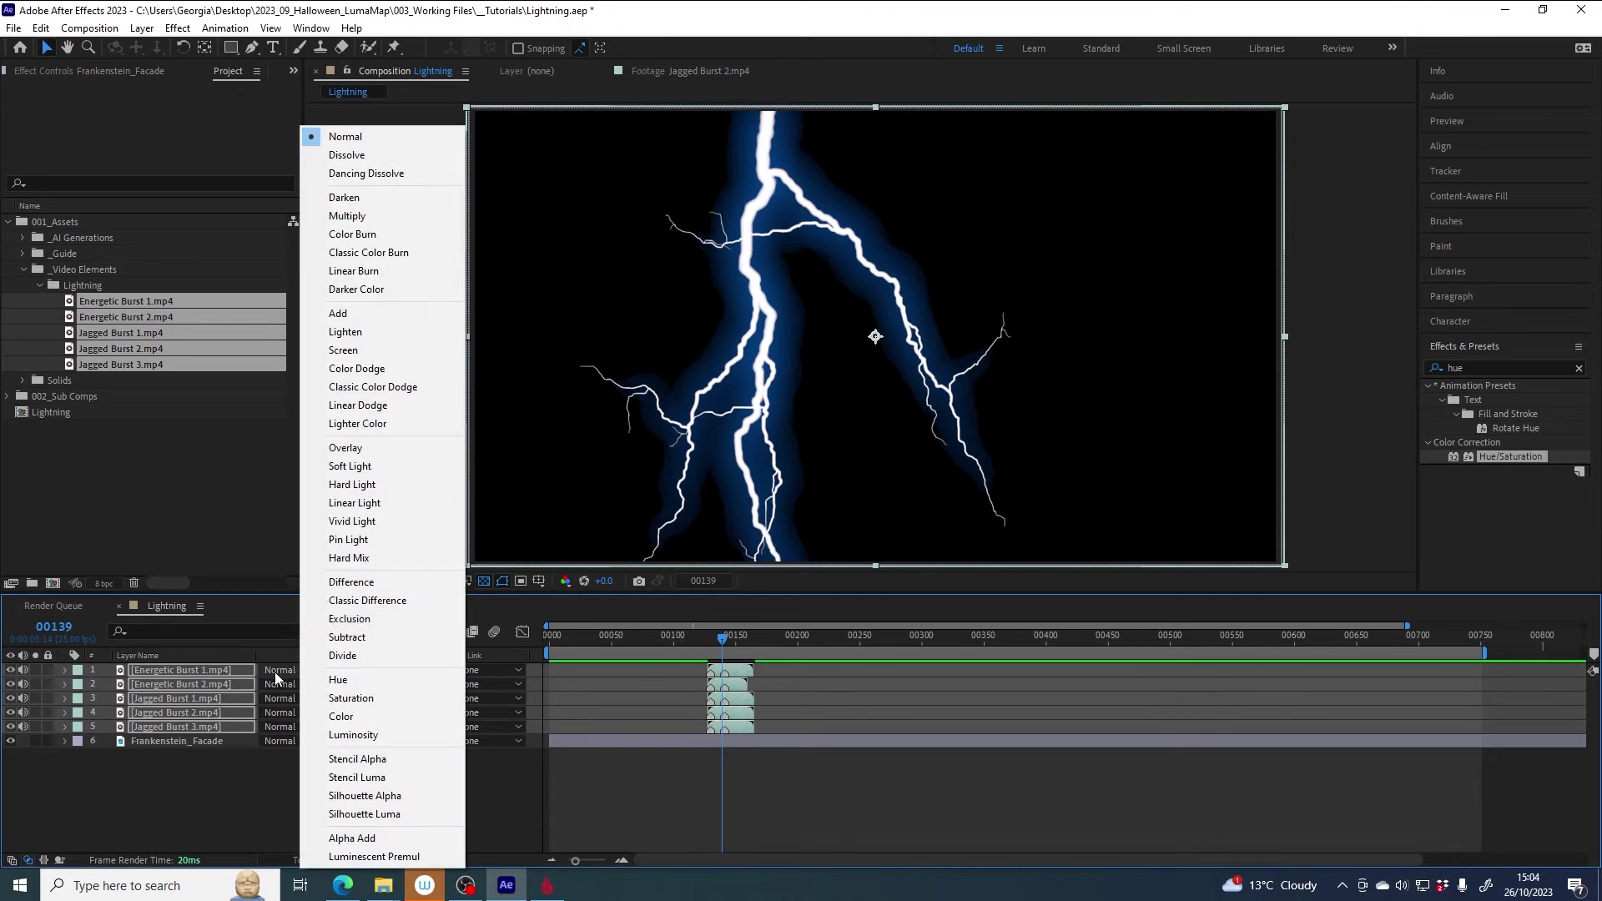
{"action": "left_click", "coordinate": [344, 332]}
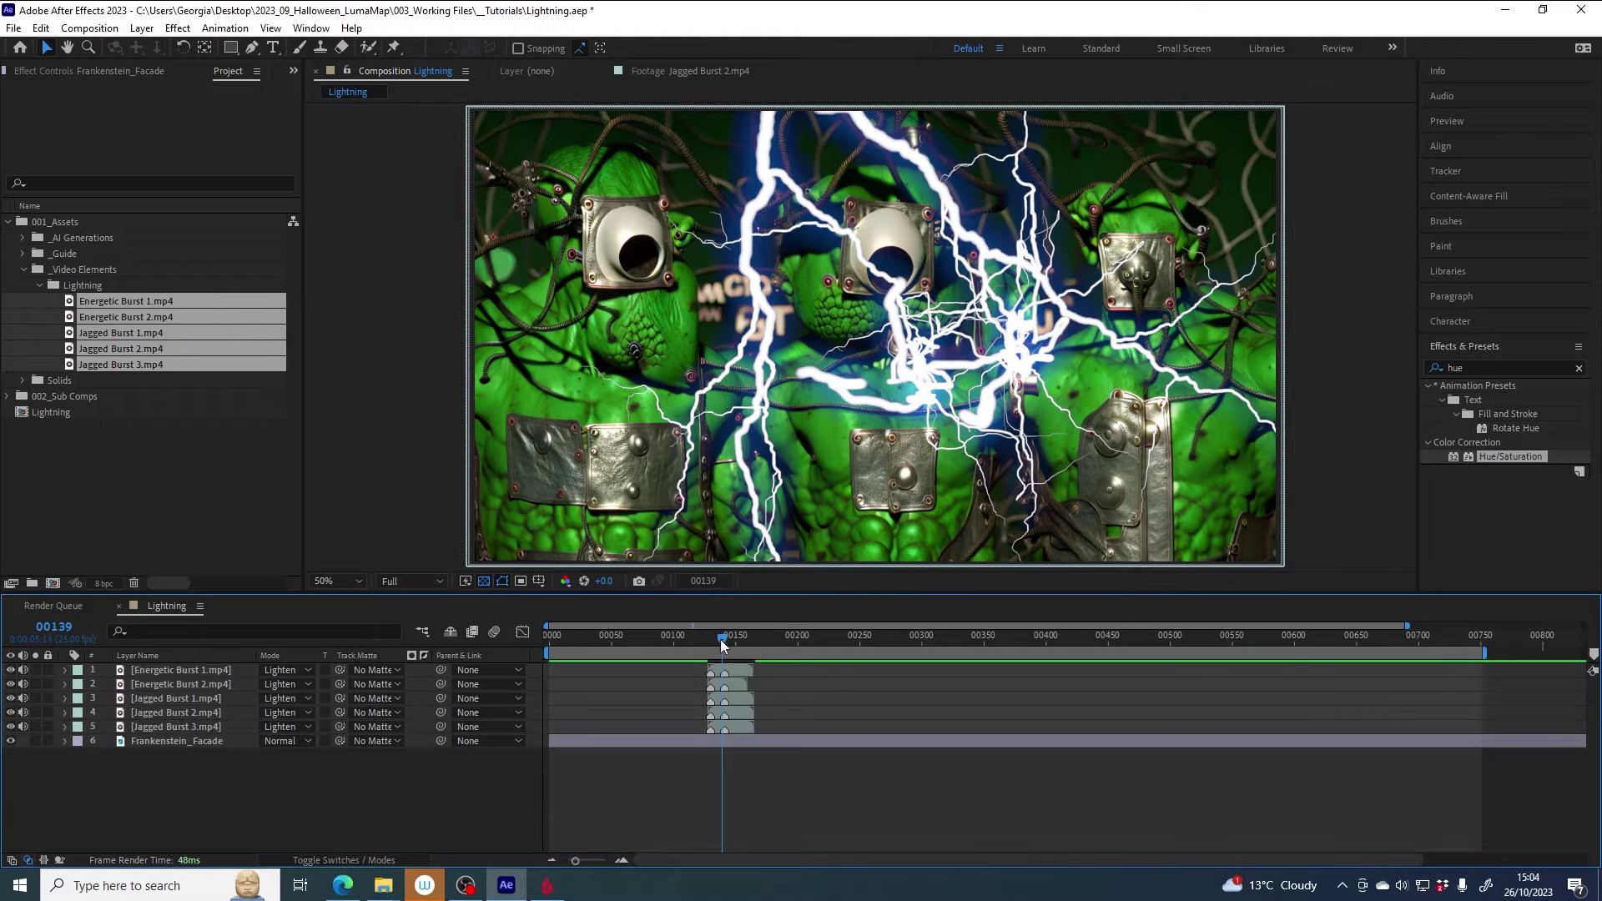
{"action": "left_click_drag", "start_coordinate": [719, 639], "coordinate": [693, 639]}
{"action": "left_click", "coordinate": [721, 728]}
Step: Move Jagged Burst 3 and 2 earlier and Energetic Burst 1 later to frame 300
{"action": "left_click_drag", "start_coordinate": [720, 728], "coordinate": [627, 726]}
{"action": "left_click_drag", "start_coordinate": [744, 713], "coordinate": [836, 684]}
{"action": "left_click_drag", "start_coordinate": [738, 669], "coordinate": [953, 669]}
Step: Reposition the Jagged Burst 3 strike up-left and the Jagged Burst 2 strike left
{"action": "left_click_drag", "start_coordinate": [652, 634], "coordinate": [618, 642]}
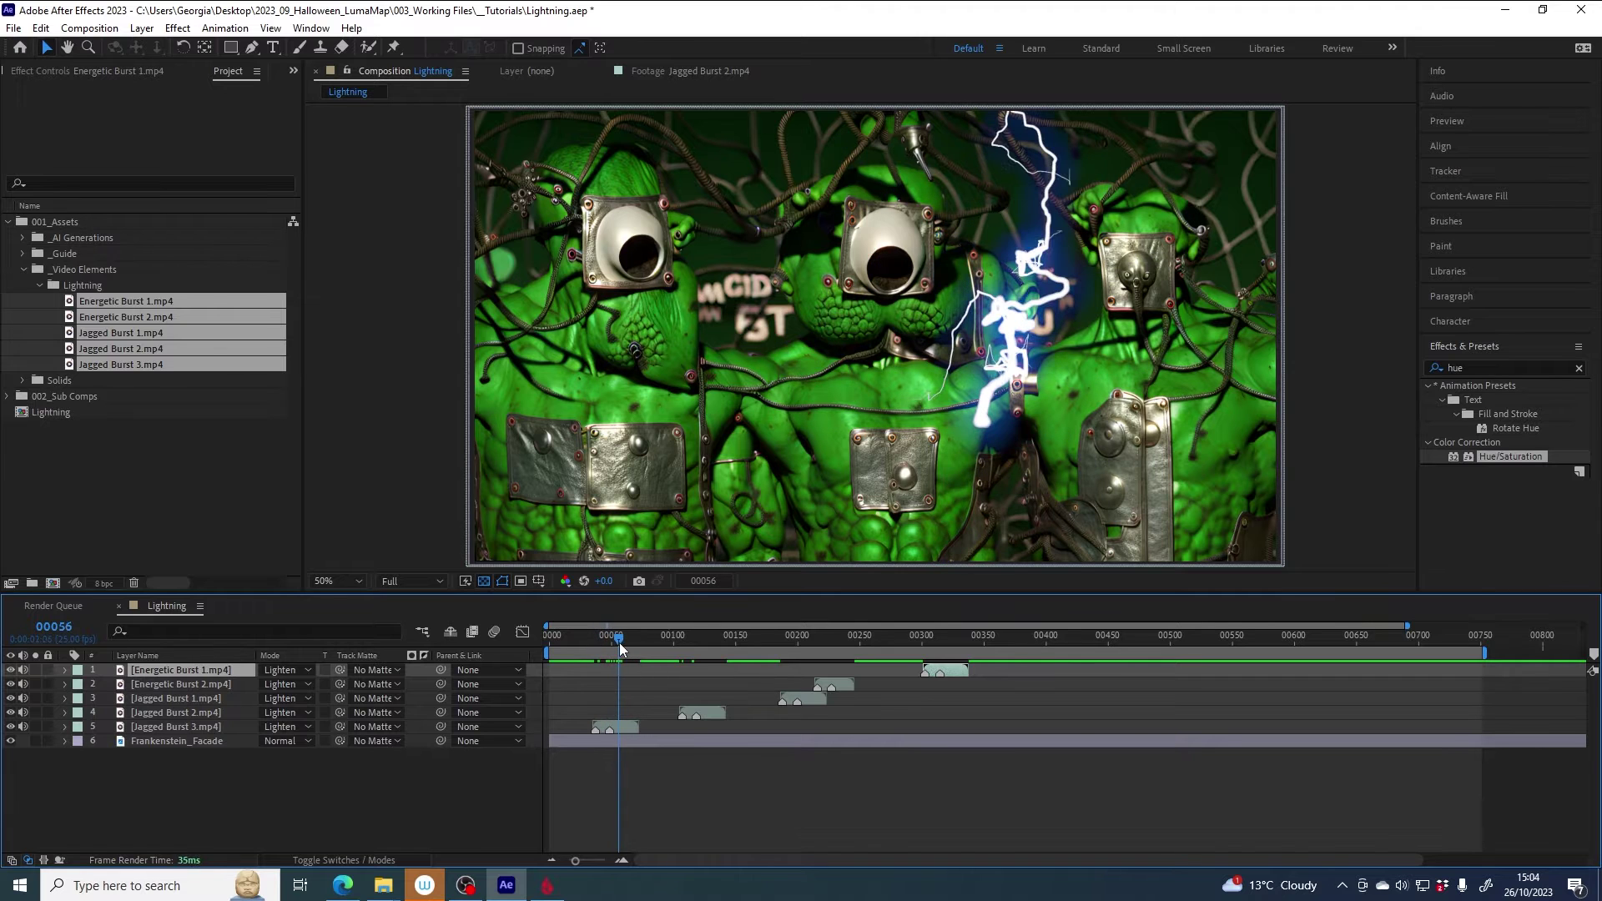
{"action": "left_click_drag", "start_coordinate": [1019, 382], "coordinate": [927, 314]}
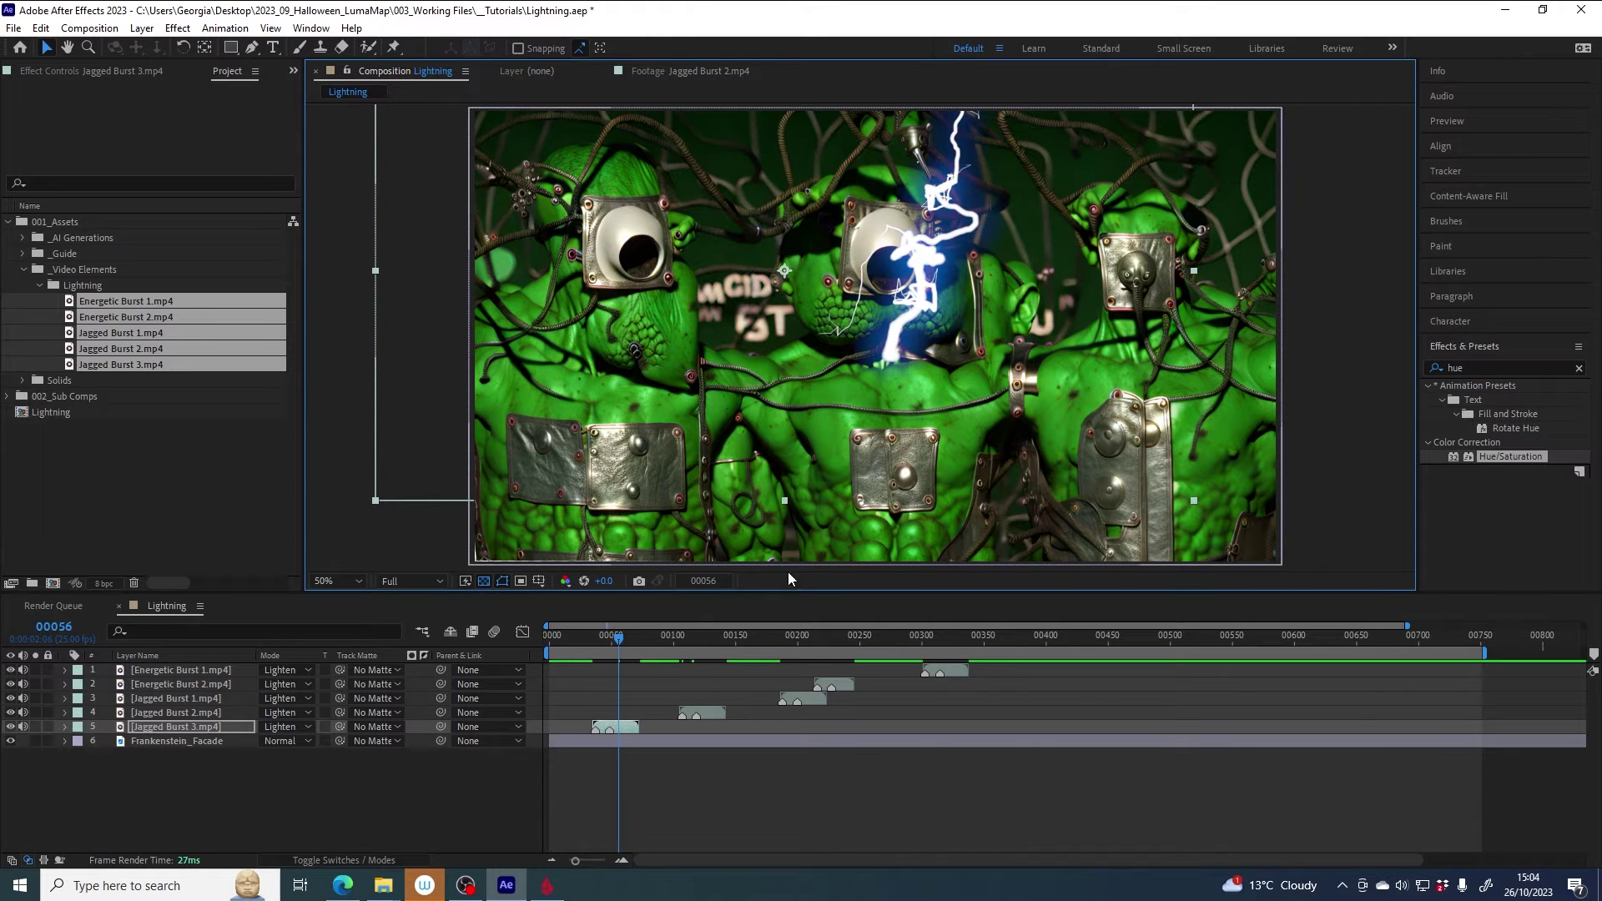
{"action": "left_click_drag", "start_coordinate": [618, 637], "coordinate": [689, 638]}
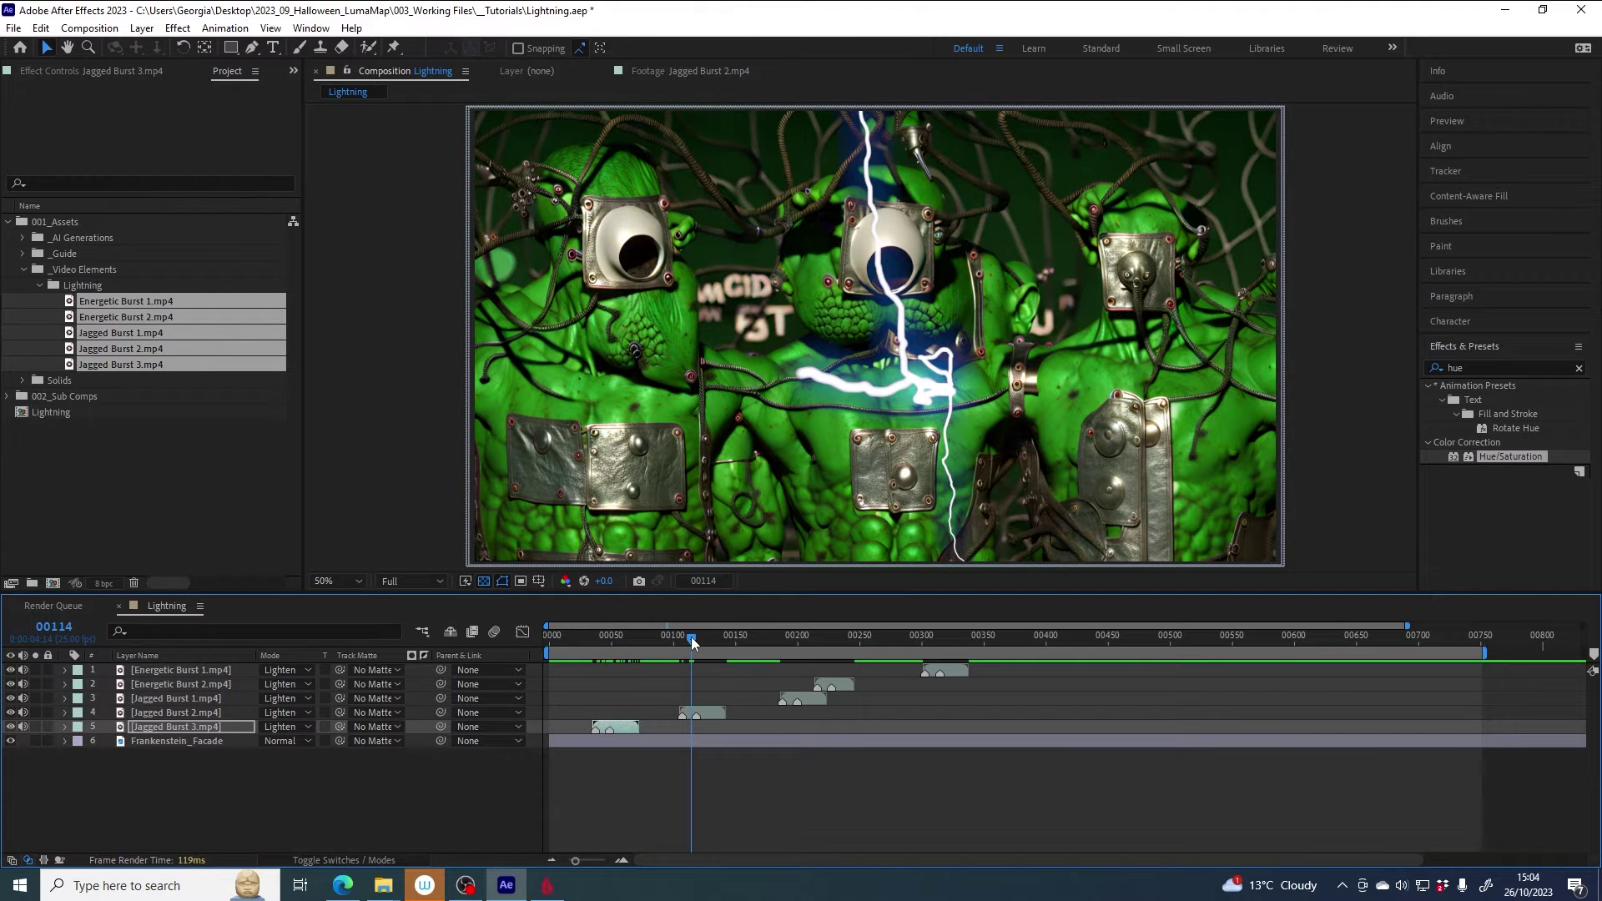
{"action": "left_click", "coordinate": [714, 712]}
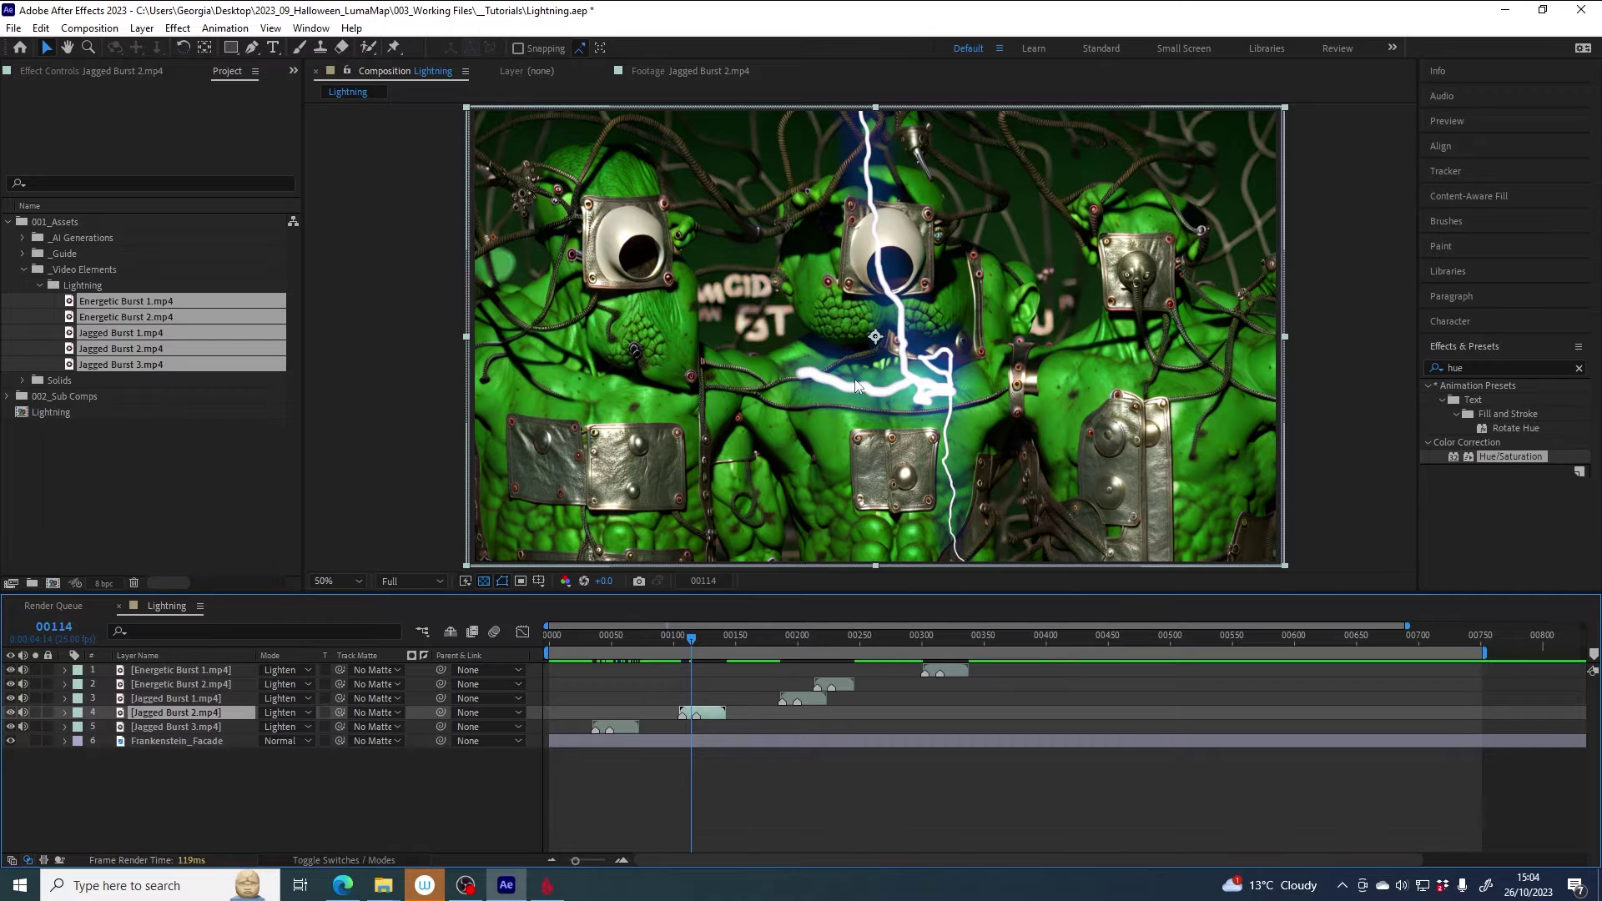
{"action": "left_click_drag", "start_coordinate": [856, 385], "coordinate": [693, 360]}
{"action": "left_click_drag", "start_coordinate": [689, 637], "coordinate": [825, 623]}
Step: Select Energetic Burst 2 and check its strike around frame 224
{"action": "left_click", "coordinate": [1010, 307]}
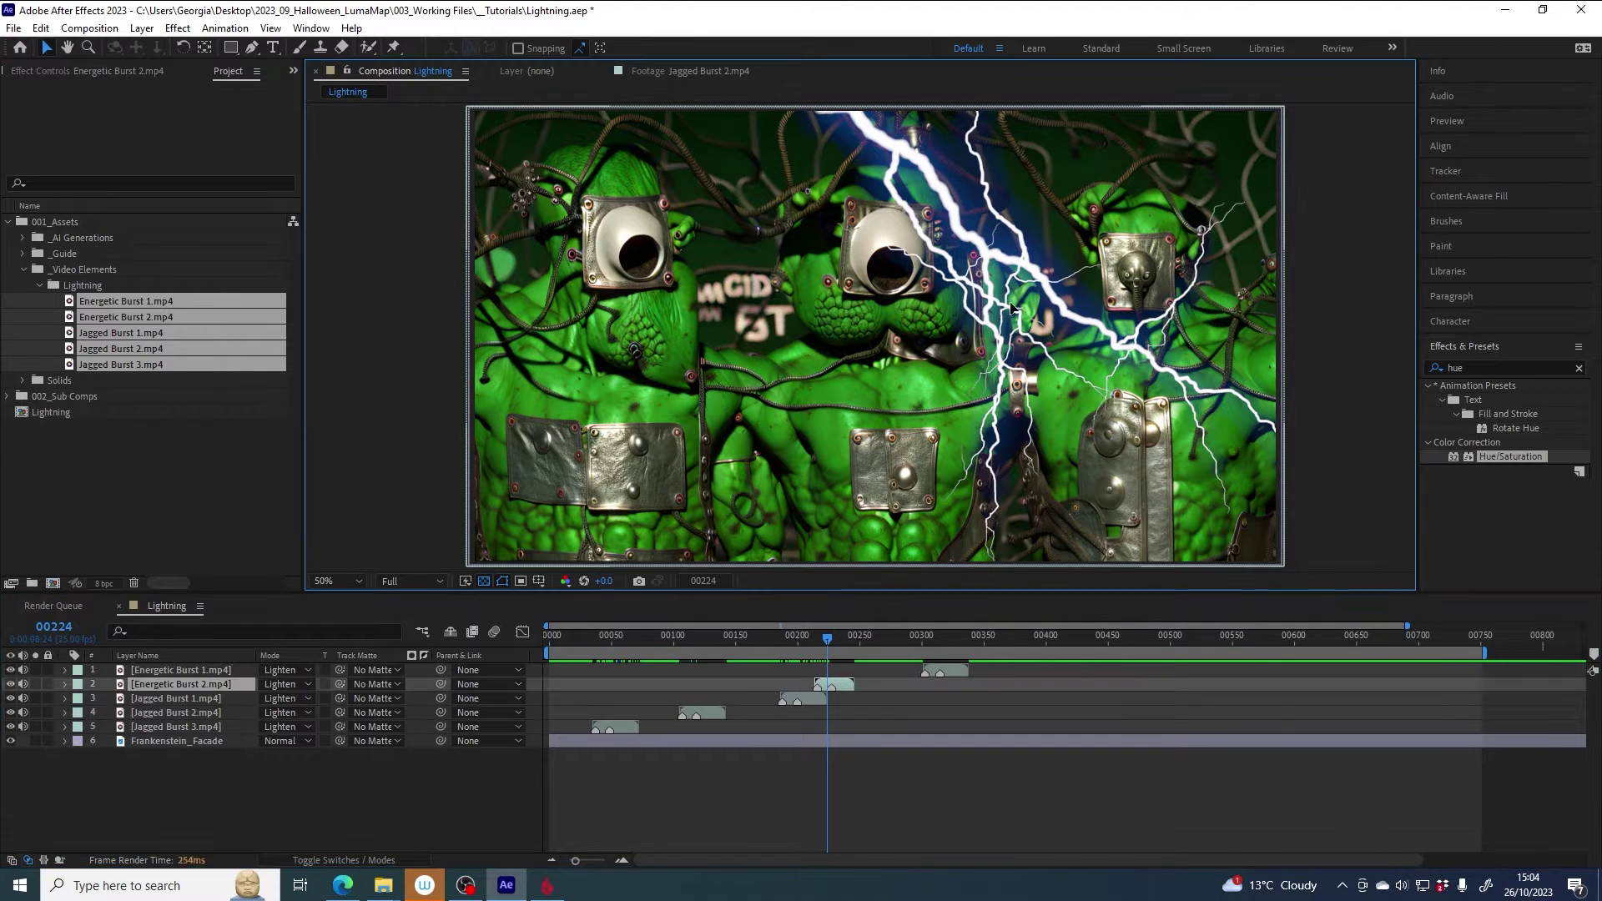
{"action": "mouse_move", "coordinate": [958, 628]}
{"action": "left_mouse_down"}
{"action": "mouse_move", "coordinate": [819, 641]}
{"action": "mouse_move", "coordinate": [941, 635]}
{"action": "left_mouse_up"}
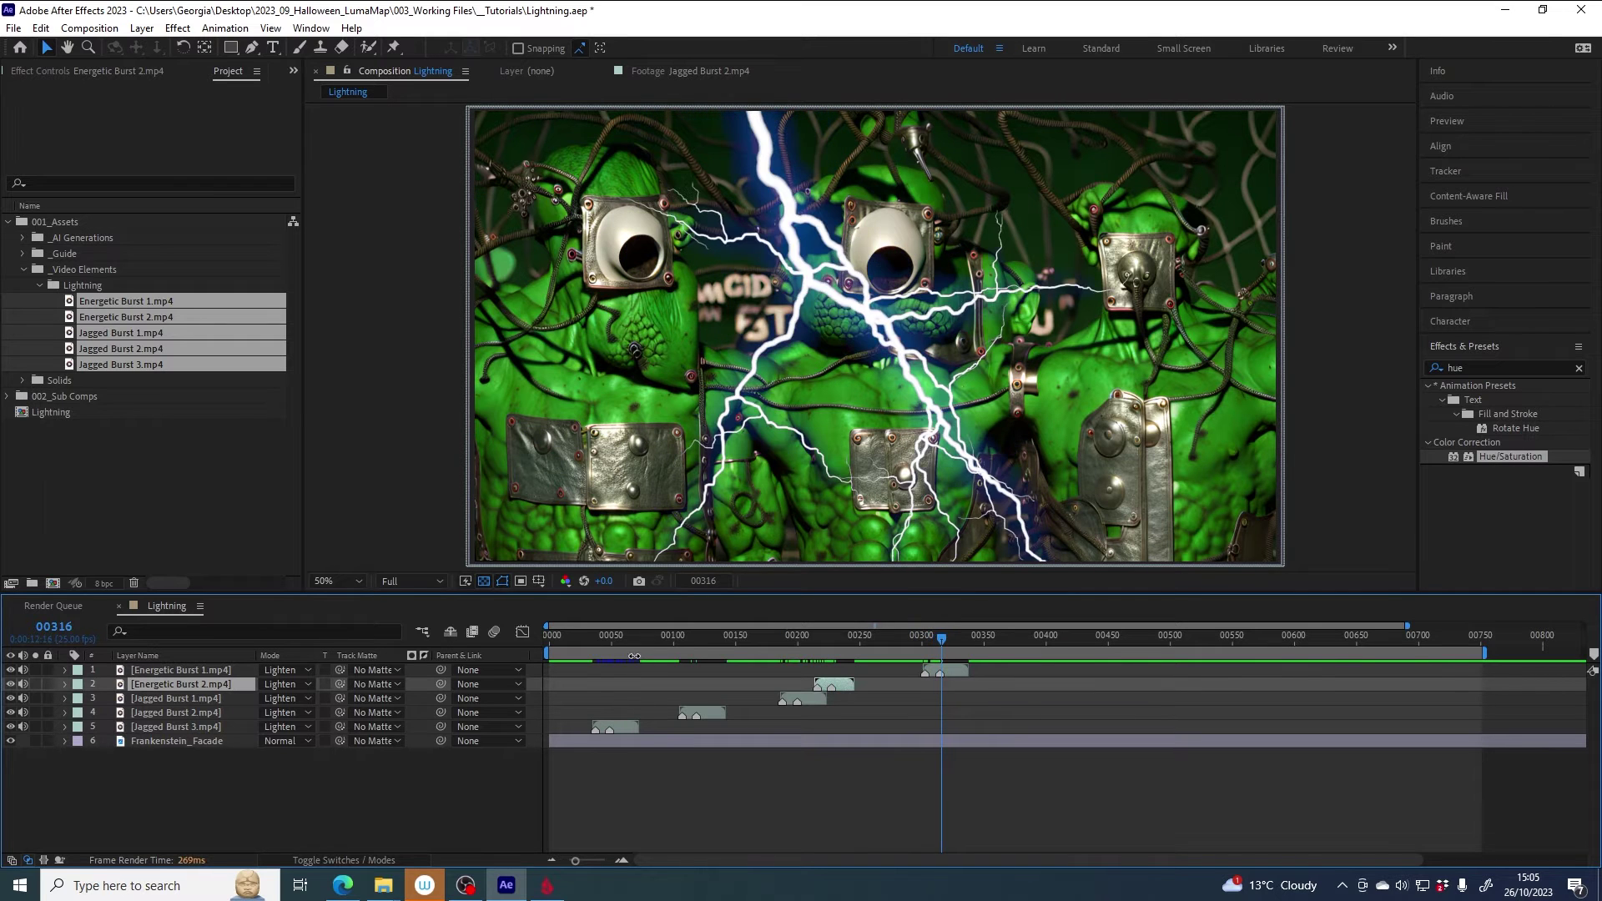
{"action": "mouse_move", "coordinate": [602, 637]}
{"action": "left_mouse_down"}
{"action": "mouse_move", "coordinate": [625, 634]}
{"action": "mouse_move", "coordinate": [606, 654]}
{"action": "left_mouse_up"}
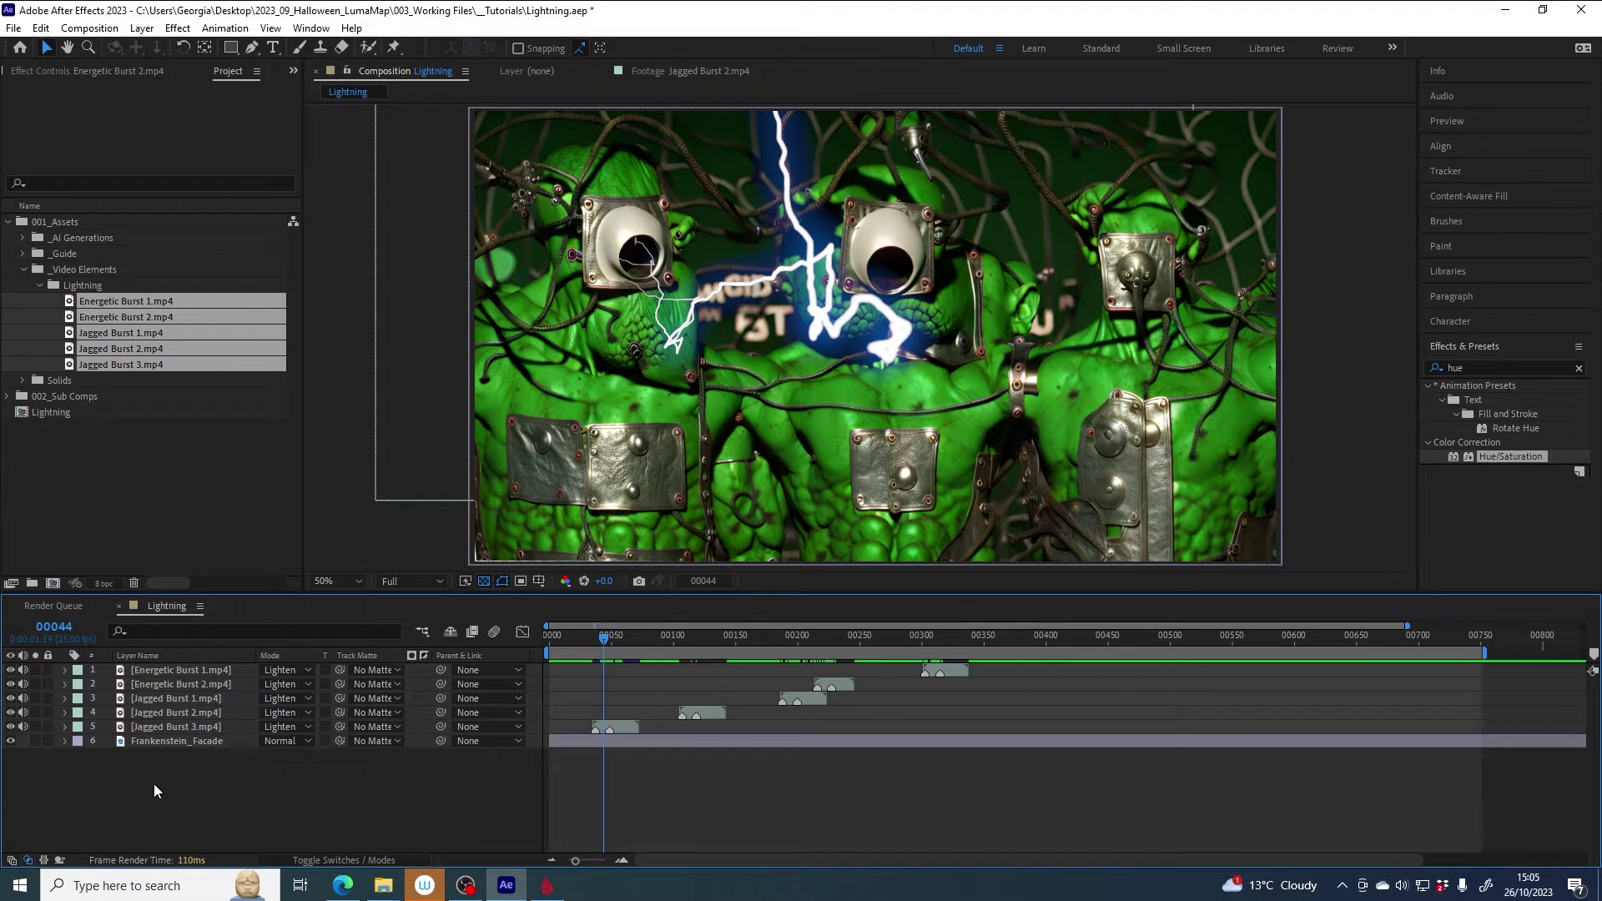
Step: Create an adjustment layer via Layer > New and place it directly above Frankenstein_Facade
{"action": "right_click", "coordinate": [138, 763]}
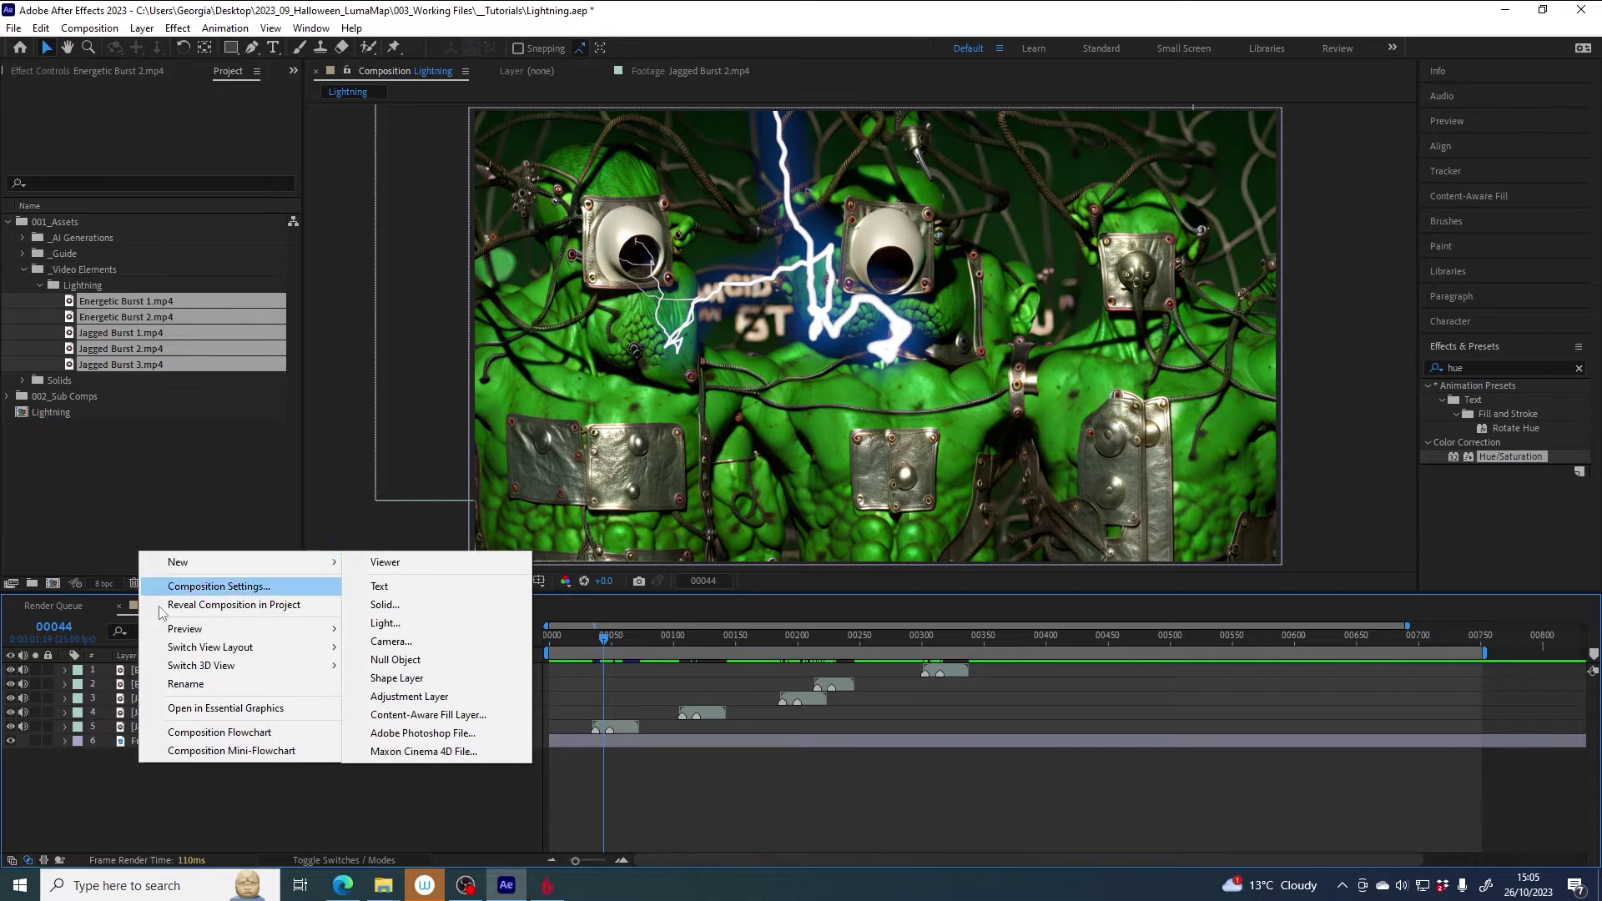
{"action": "left_click", "coordinate": [106, 773]}
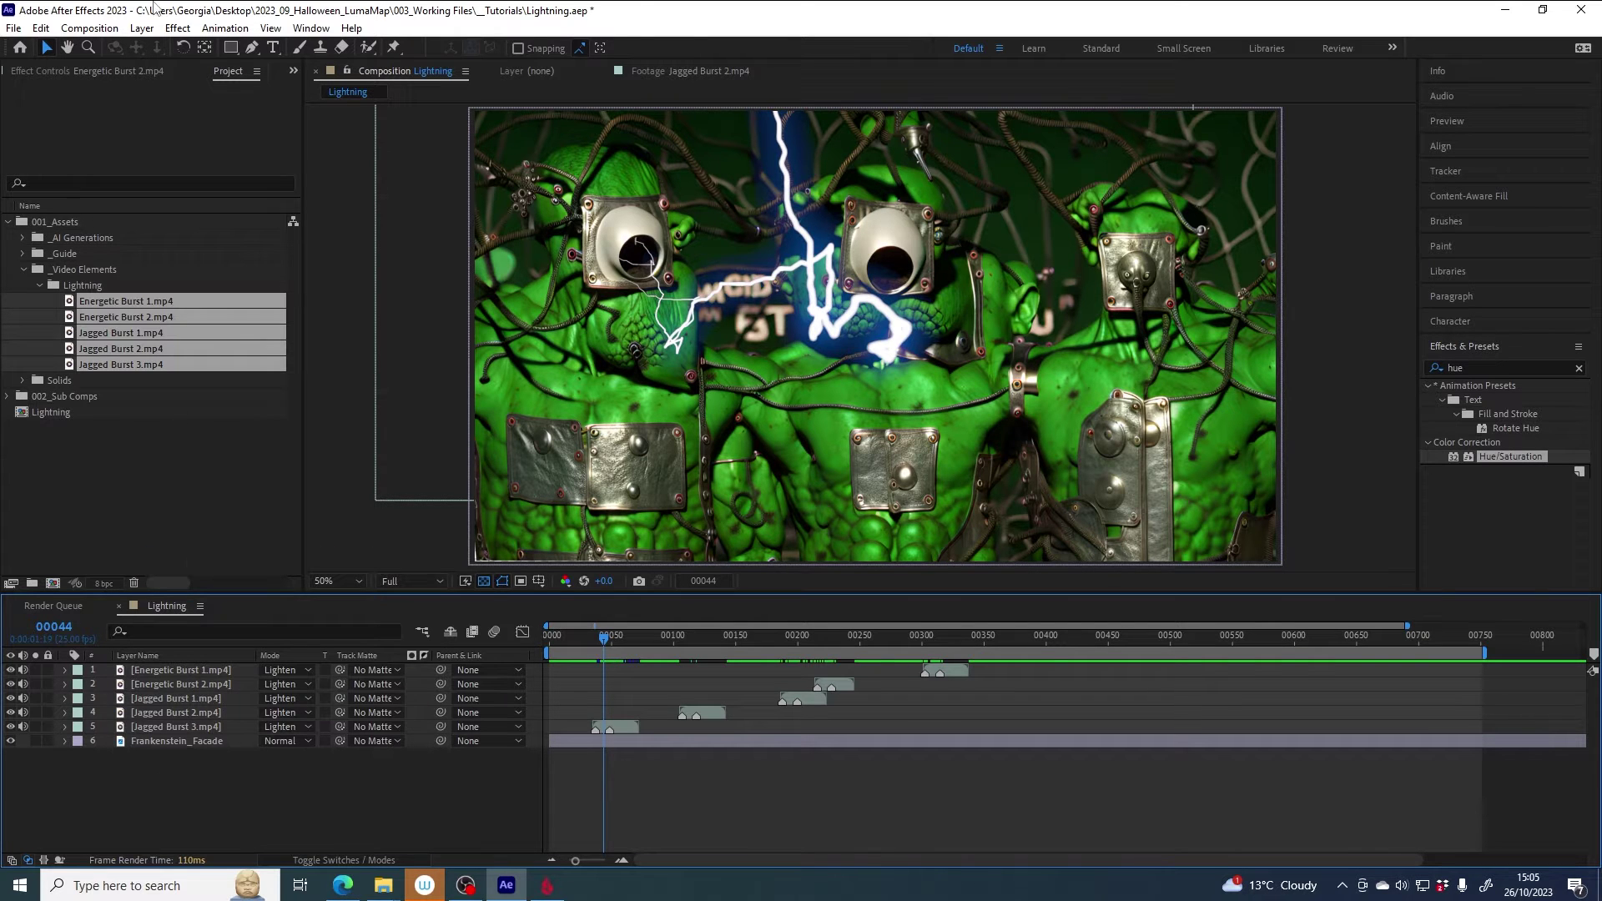
{"action": "left_click", "coordinate": [142, 29]}
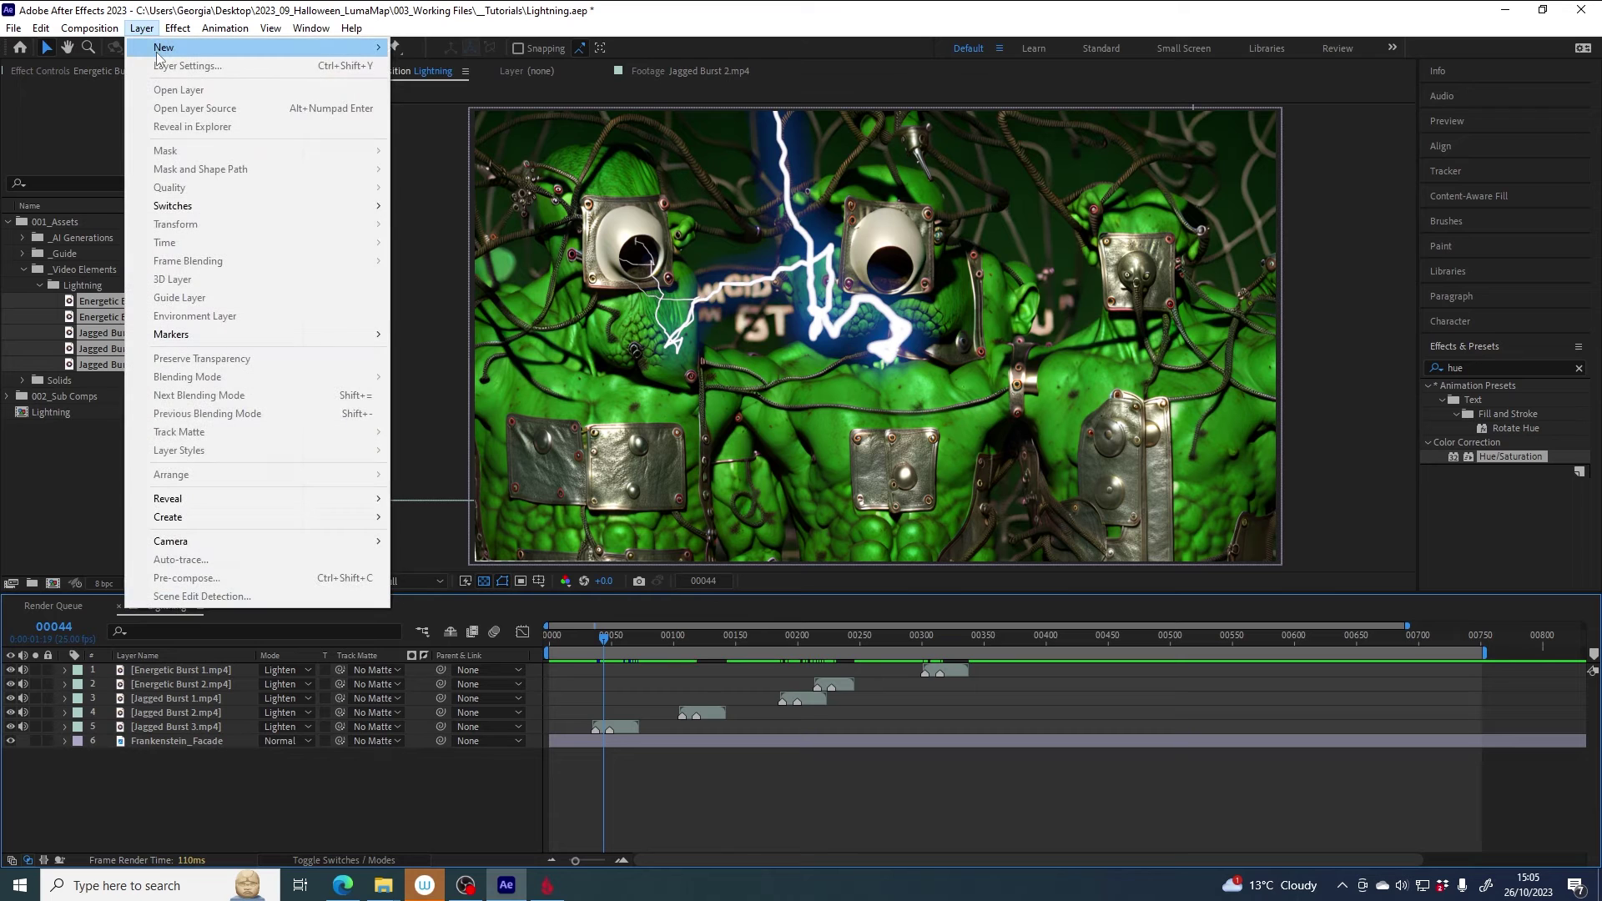
{"action": "mouse_move", "coordinate": [250, 48]}
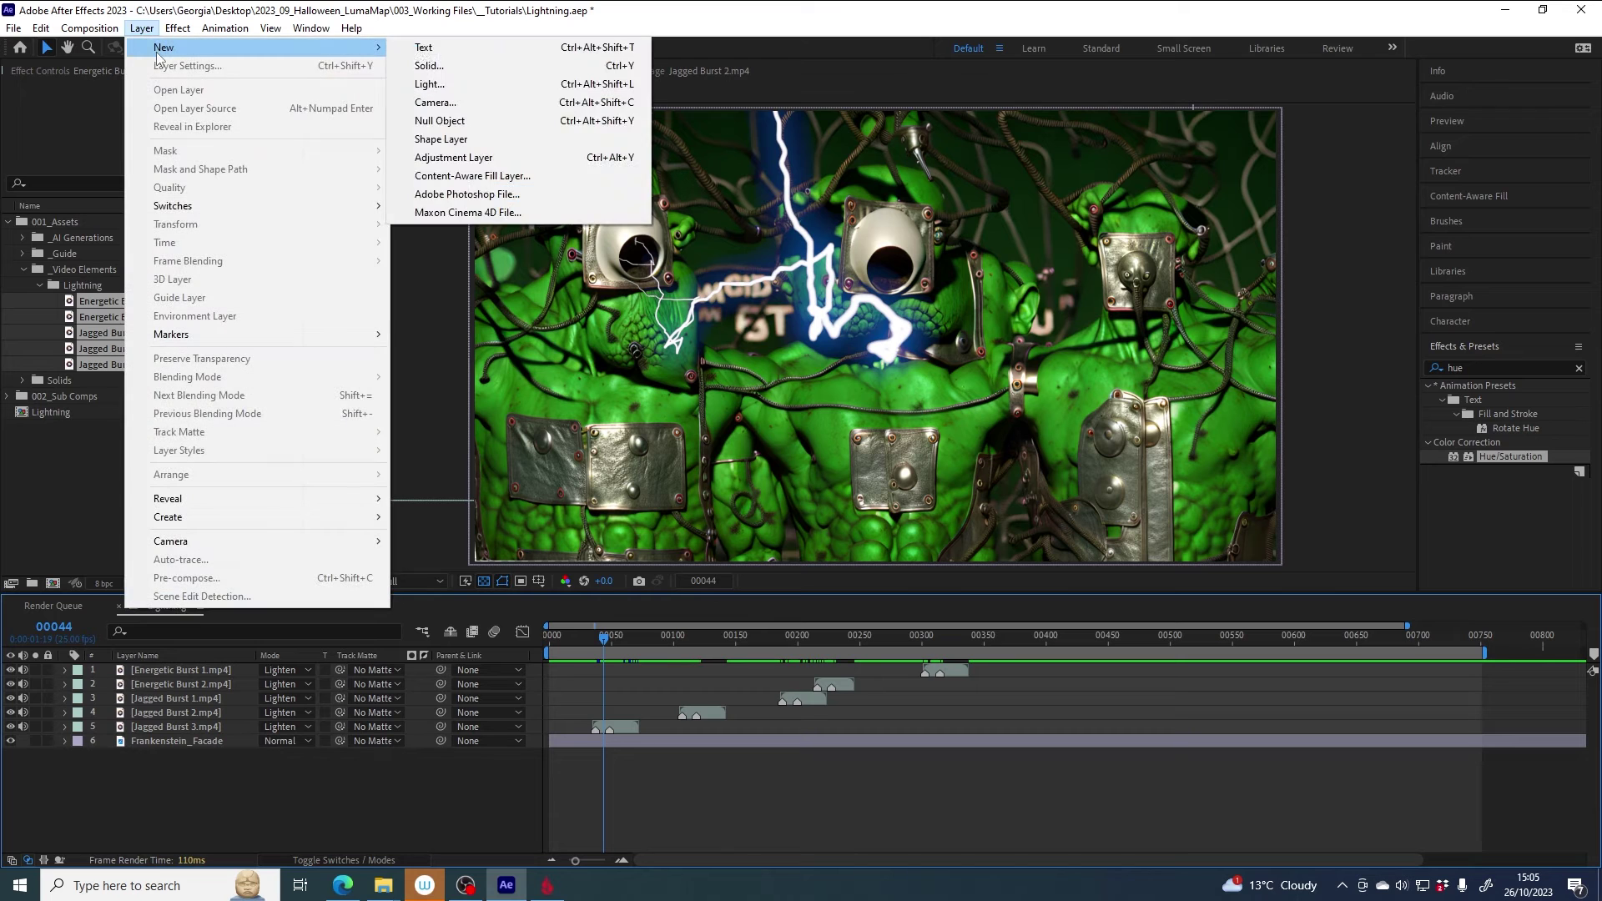
{"action": "left_click", "coordinate": [493, 161]}
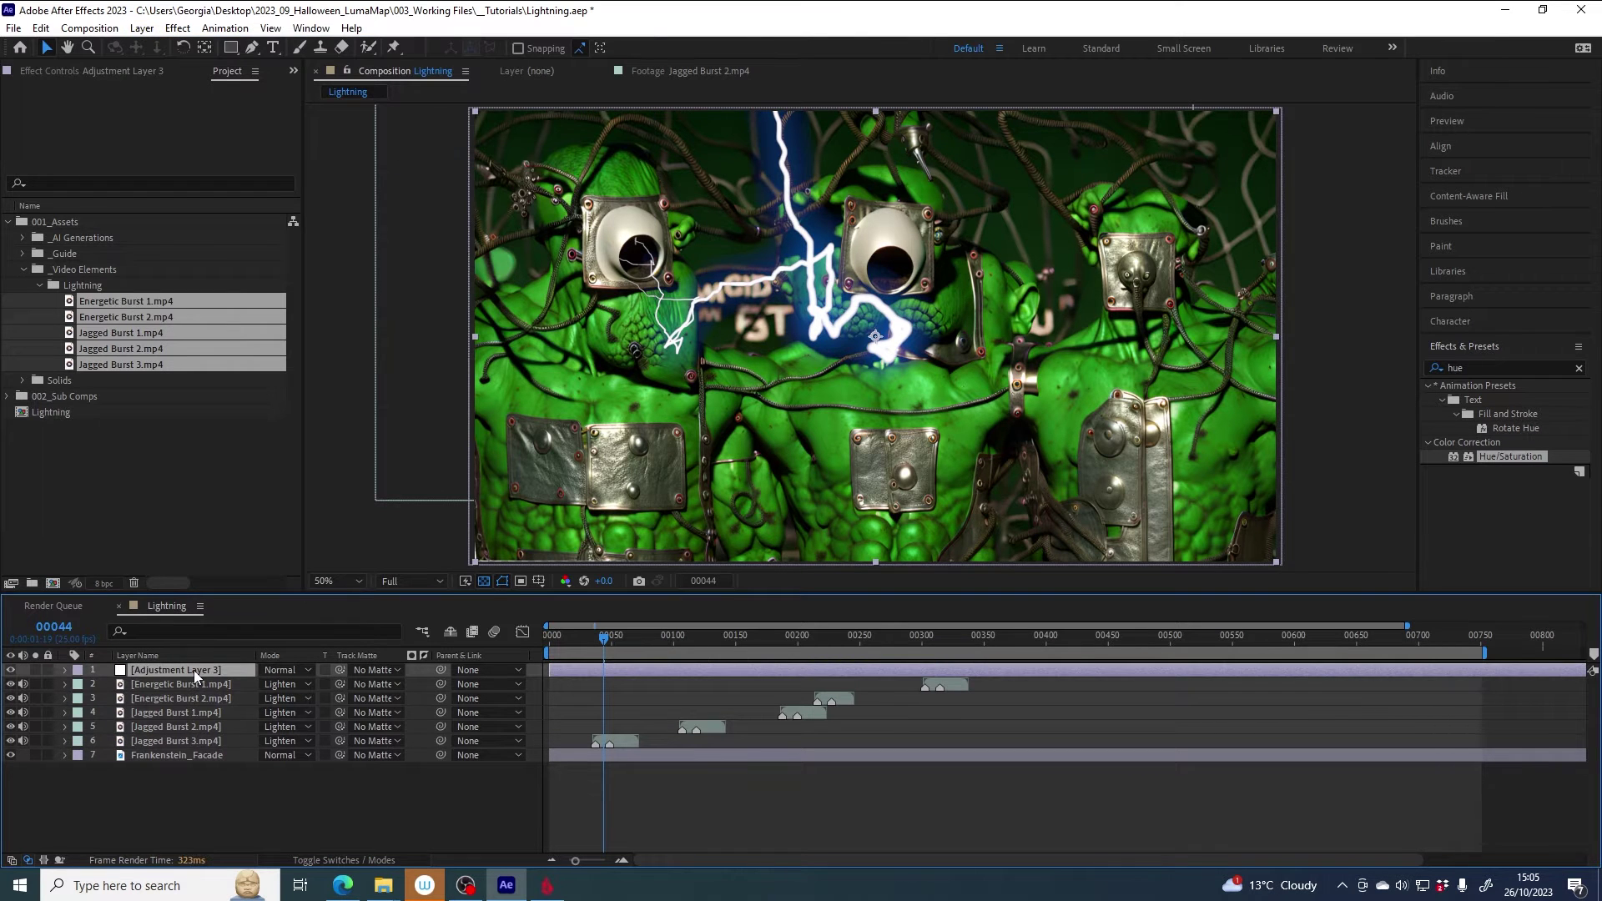
{"action": "left_click_drag", "start_coordinate": [194, 669], "coordinate": [190, 751]}
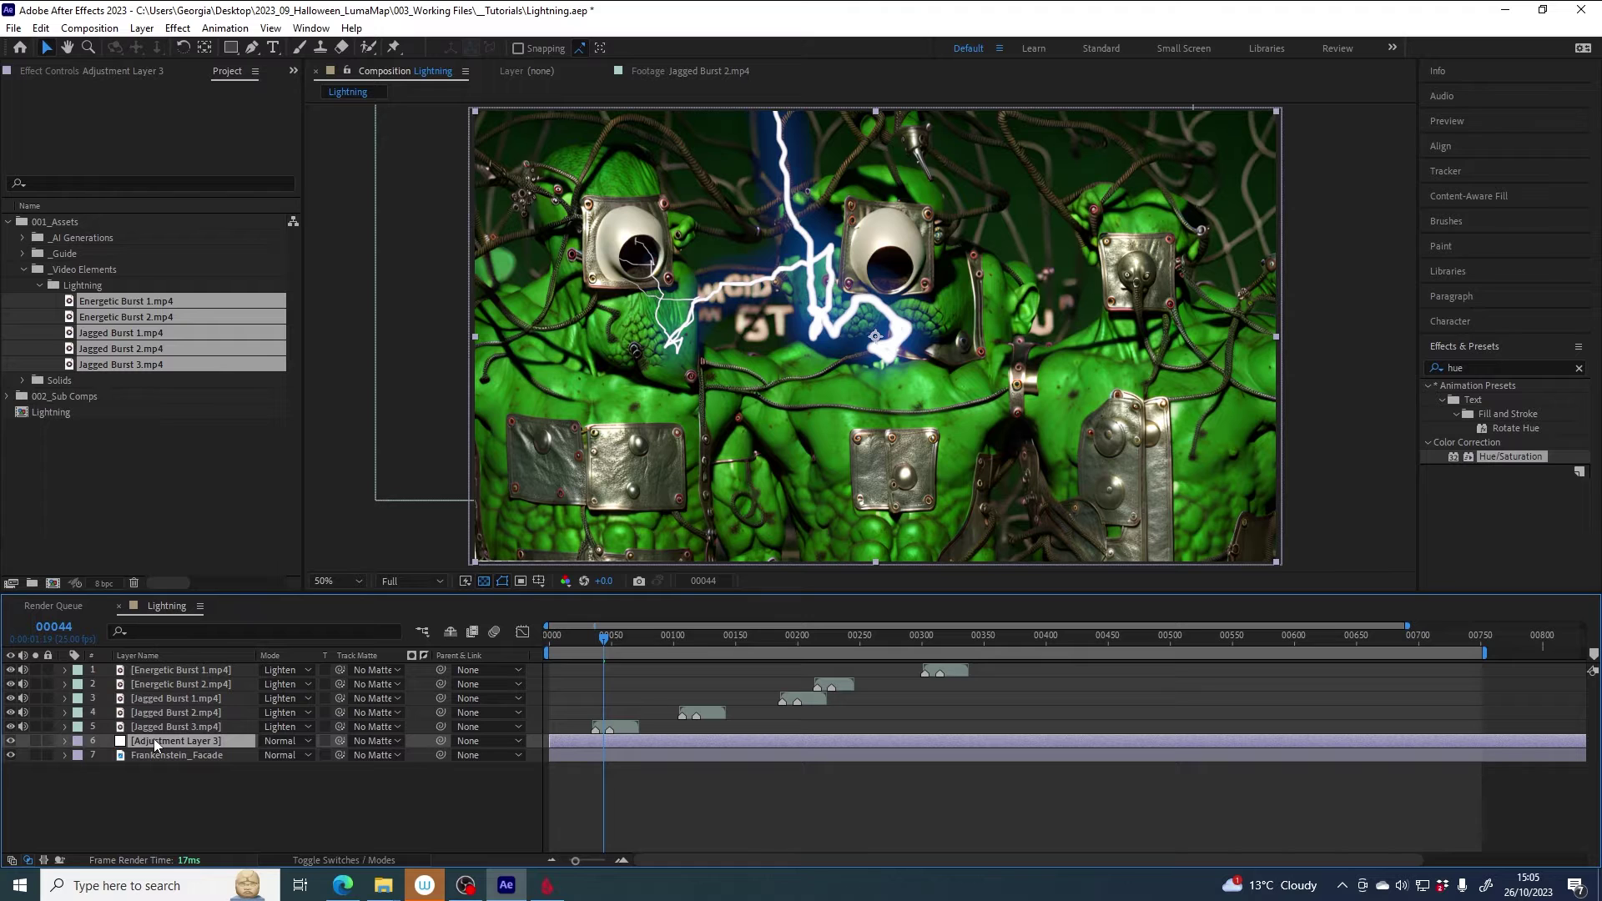
Step: Rename the adjustment layer to 'Flashing'
{"action": "key", "text": "Return"}
{"action": "type", "text": "Flashing"}
{"action": "key", "text": "Return"}
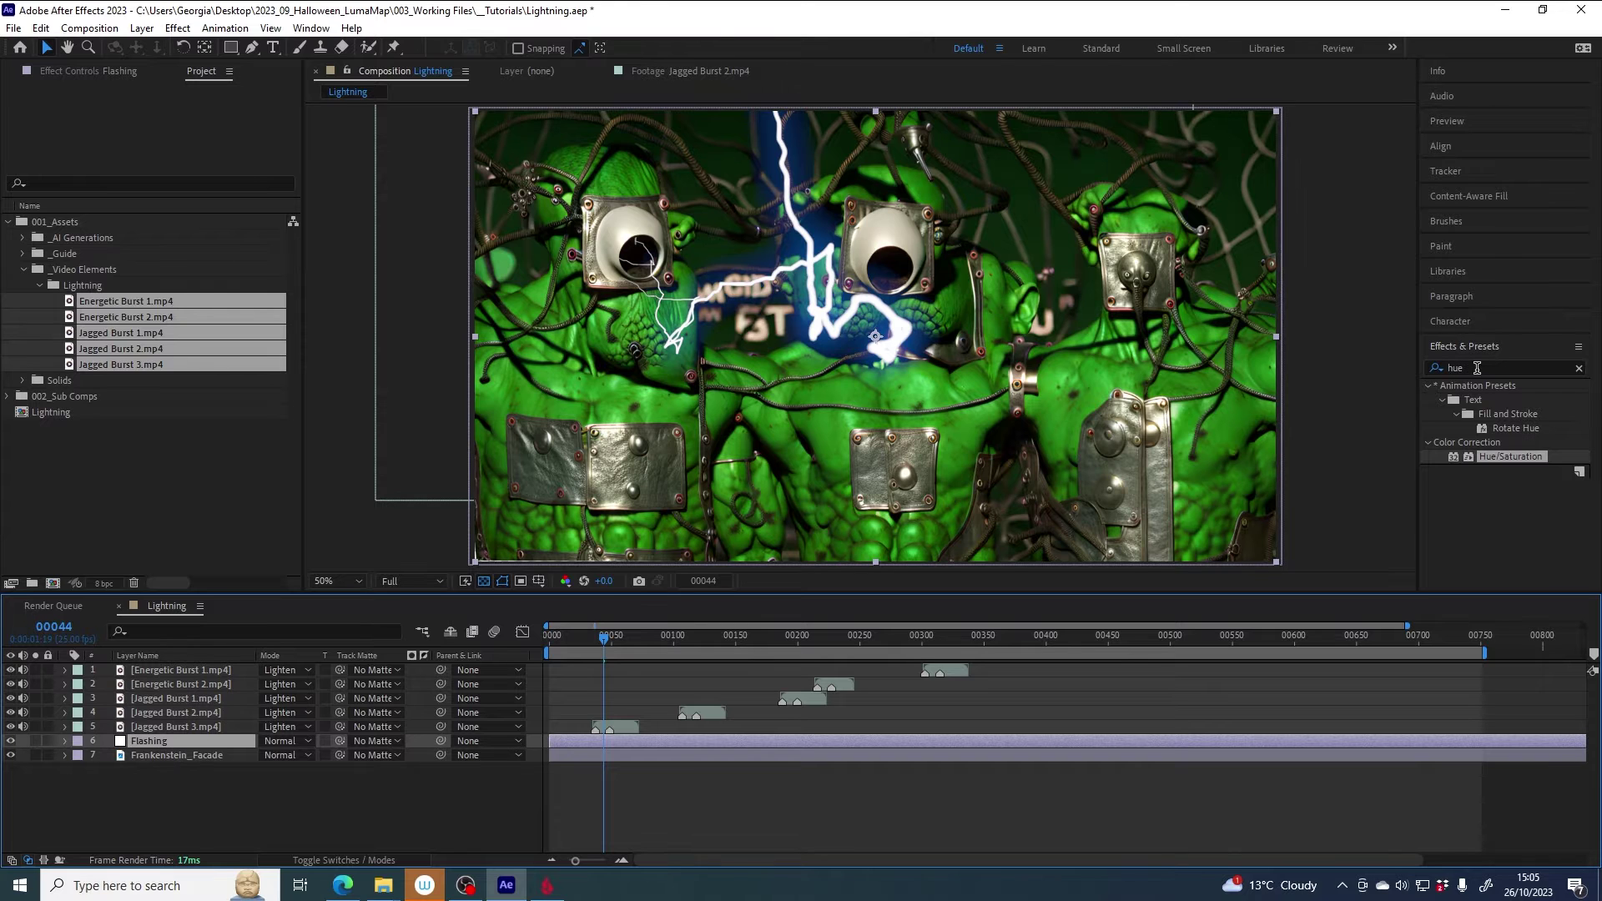
Step: Apply Threshold to Flashing at Level 76 and check it near frame 48
{"action": "left_click", "coordinate": [1477, 368]}
{"action": "type", "text": "thre"}
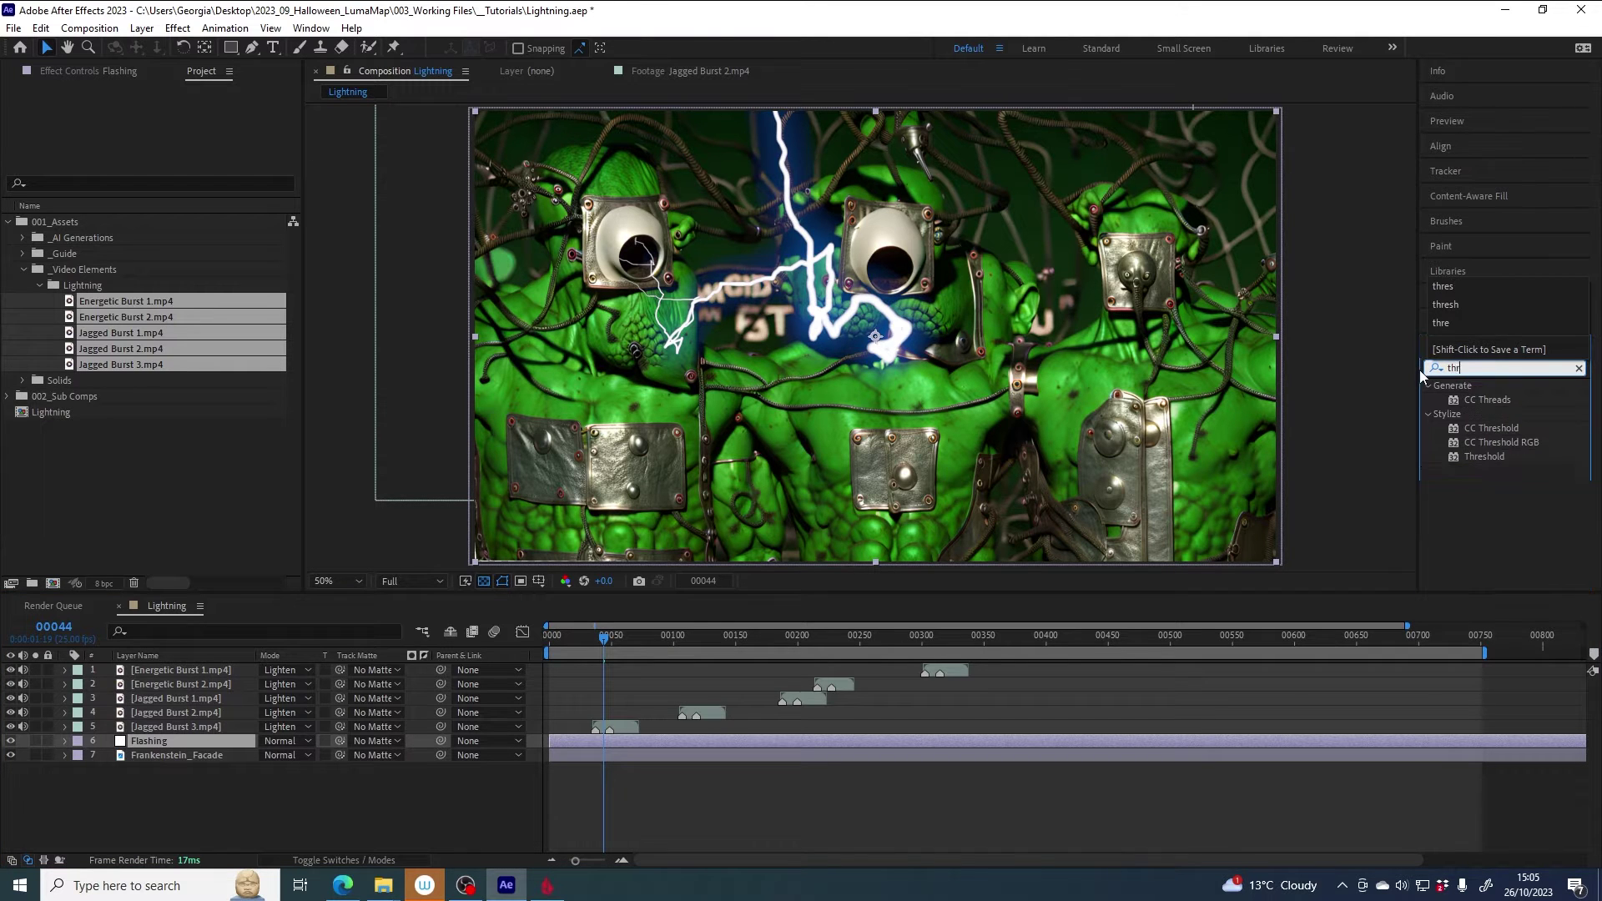
{"action": "double_click", "coordinate": [1483, 456]}
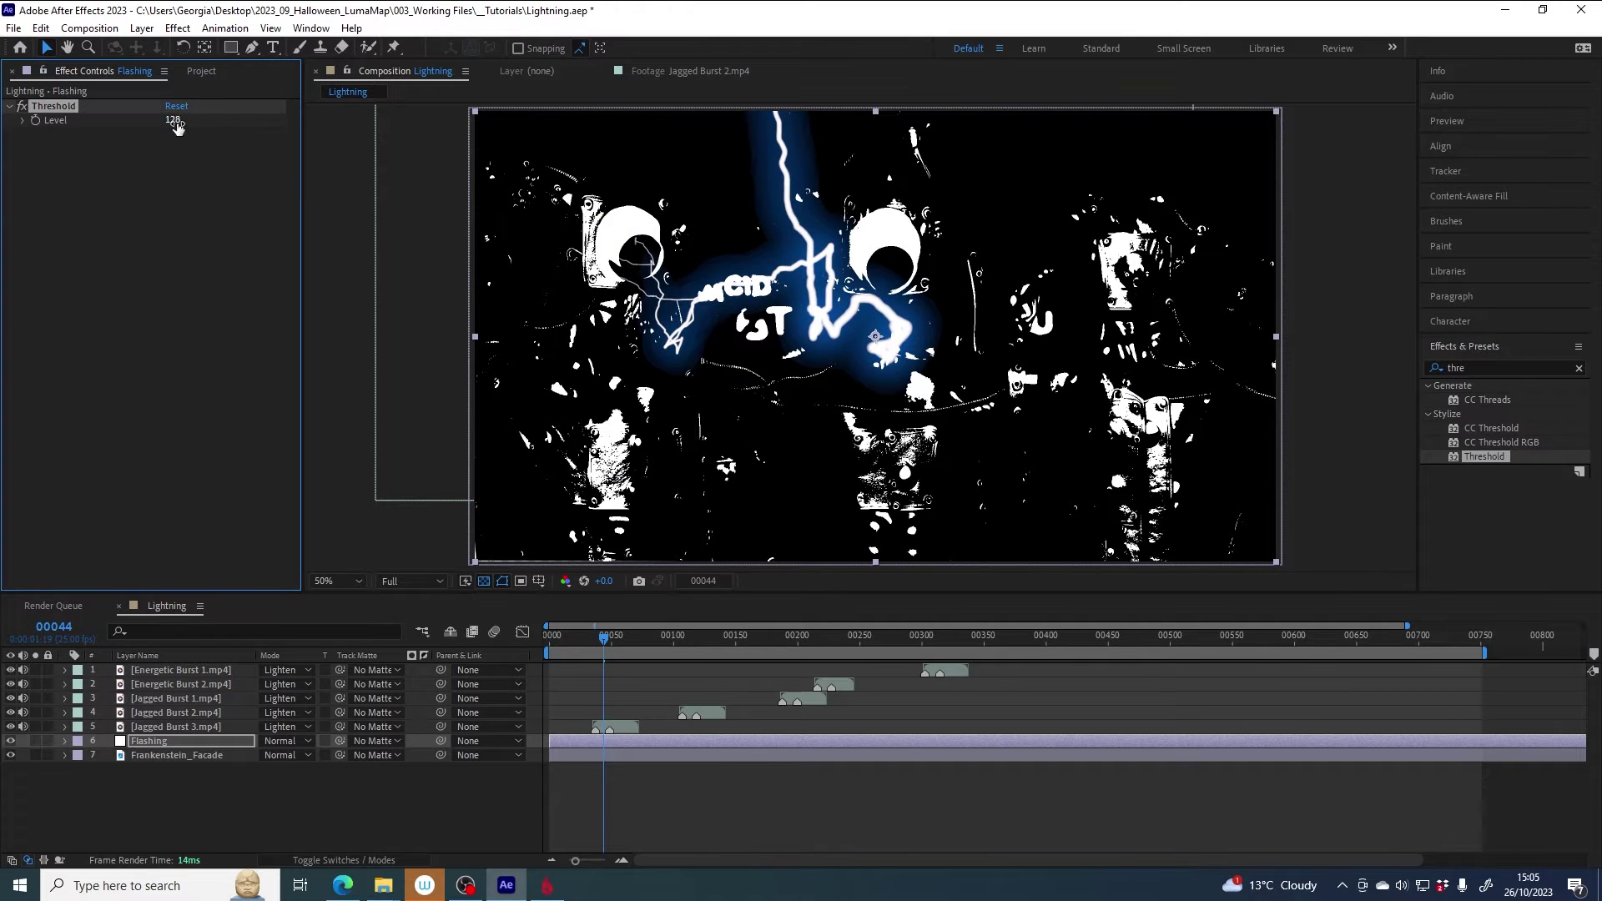
{"action": "left_click_drag", "start_coordinate": [170, 120], "coordinate": [159, 122]}
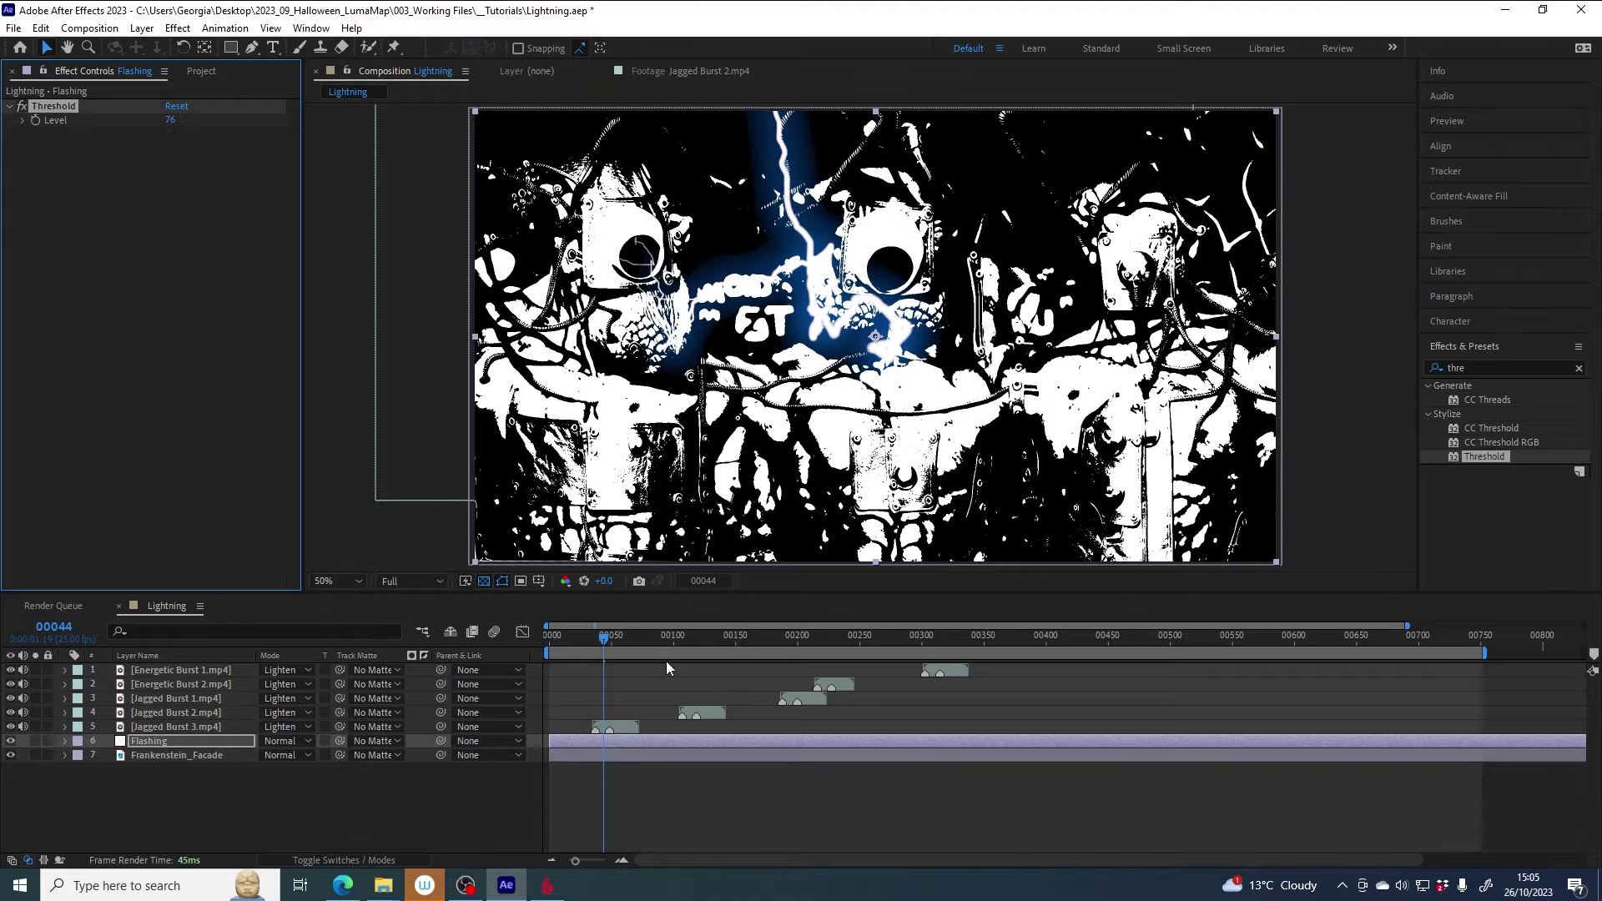
{"action": "left_click_drag", "start_coordinate": [602, 635], "coordinate": [608, 640]}
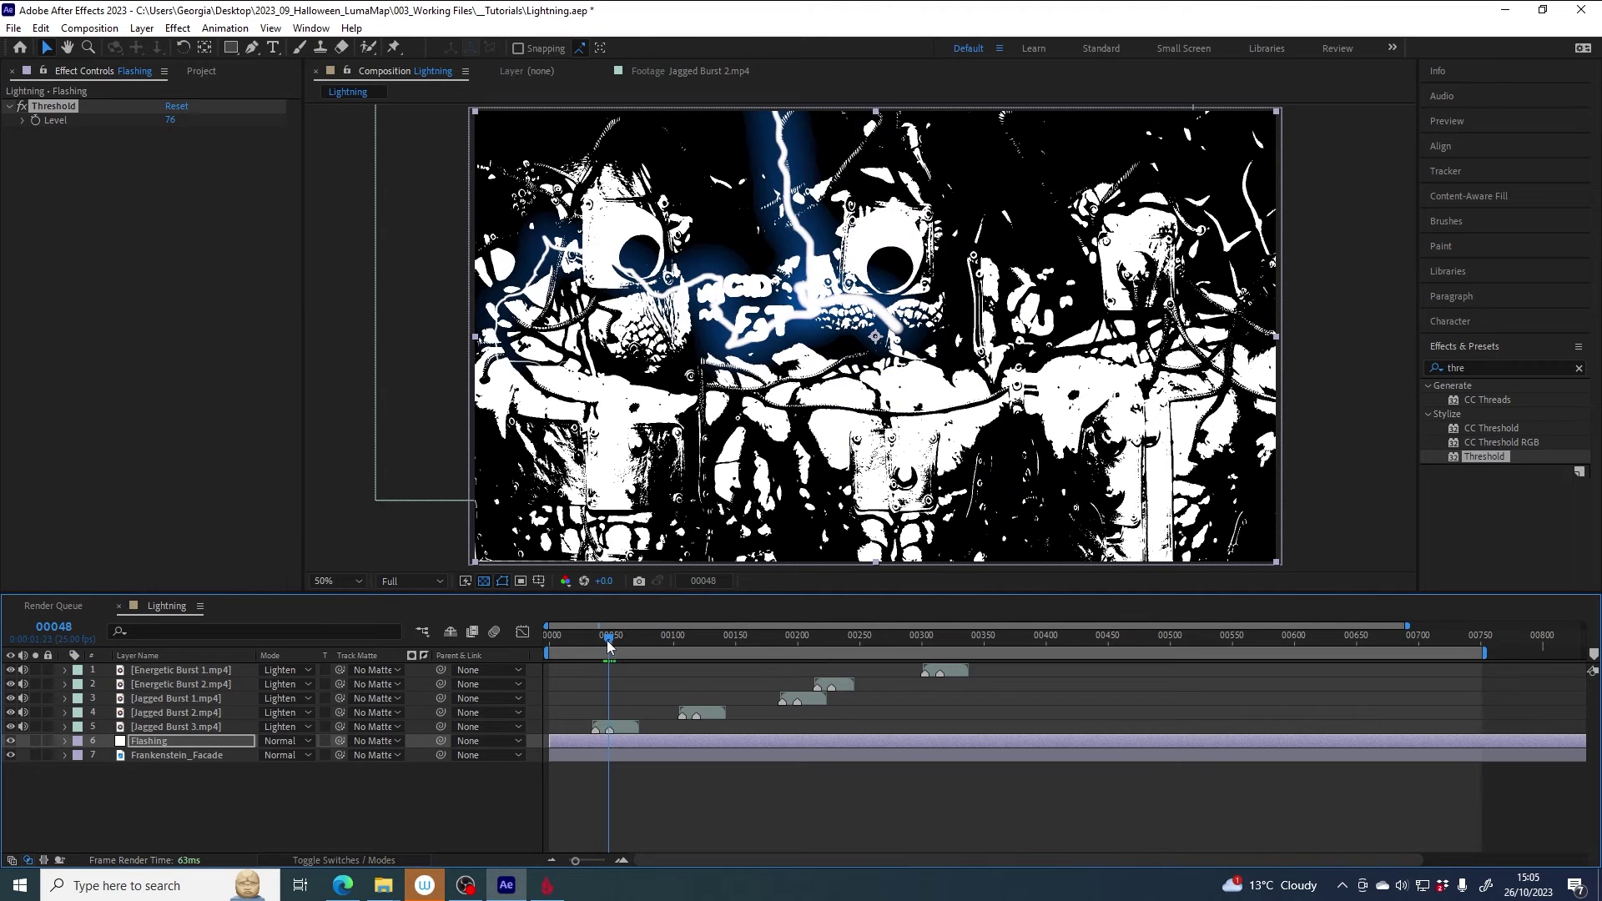
{"action": "left_click", "coordinate": [604, 741]}
{"action": "scroll", "coordinate": [594, 747], "scroll_direction": "up", "scroll_amount": 4, "text": "alt"}
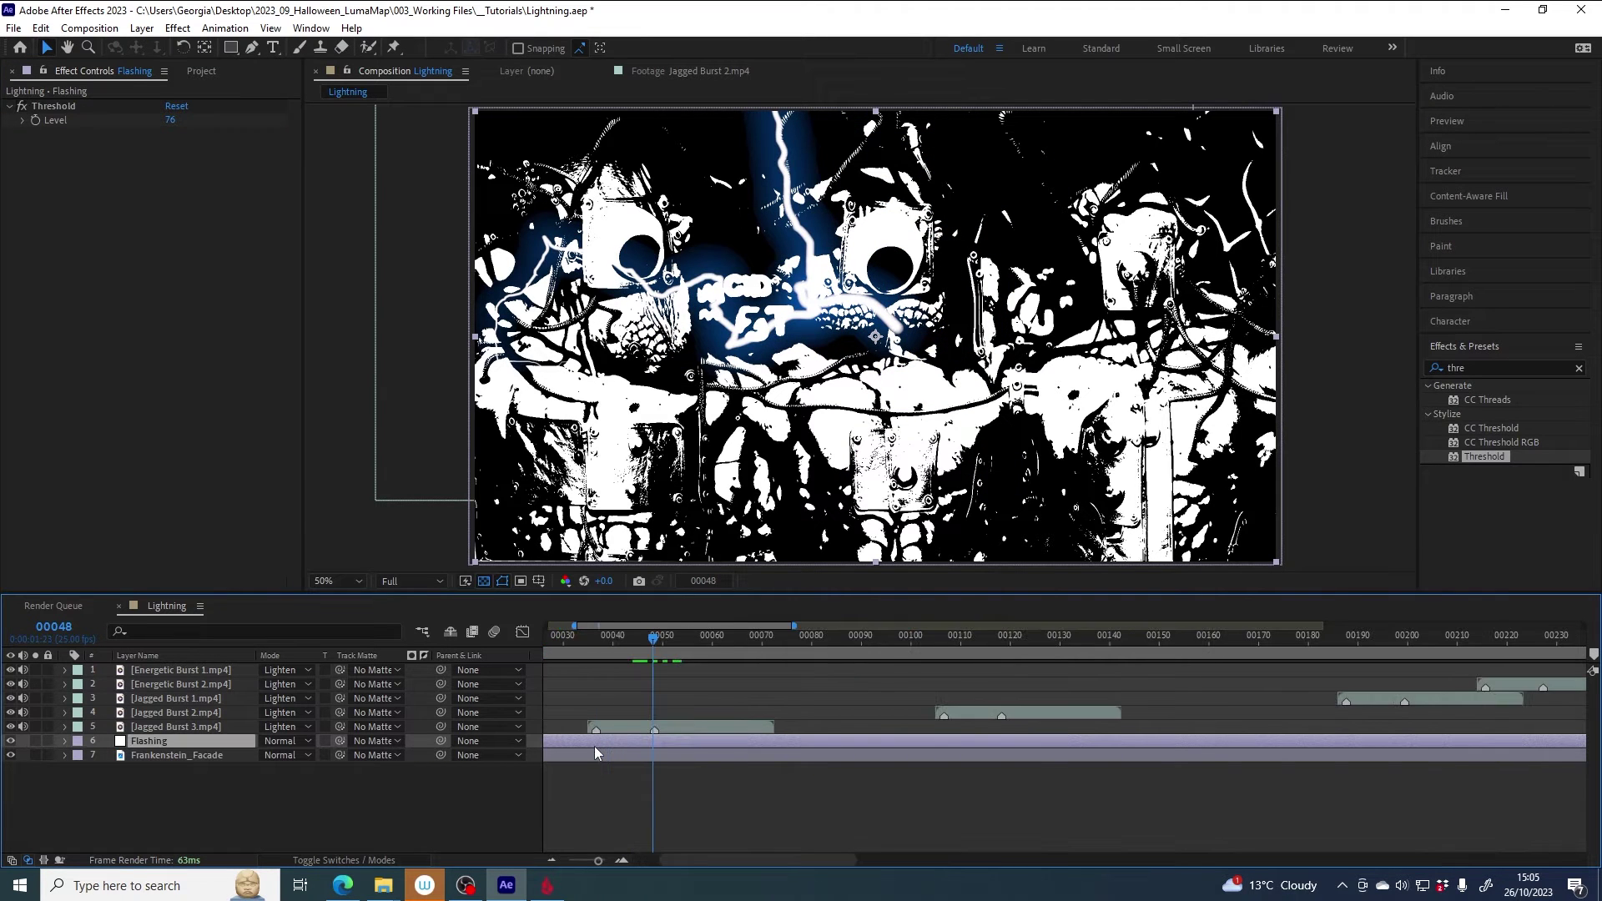
{"action": "scroll", "coordinate": [594, 746], "scroll_direction": "up", "scroll_amount": 3, "text": "alt"}
{"action": "left_click_drag", "start_coordinate": [600, 636], "coordinate": [629, 650]}
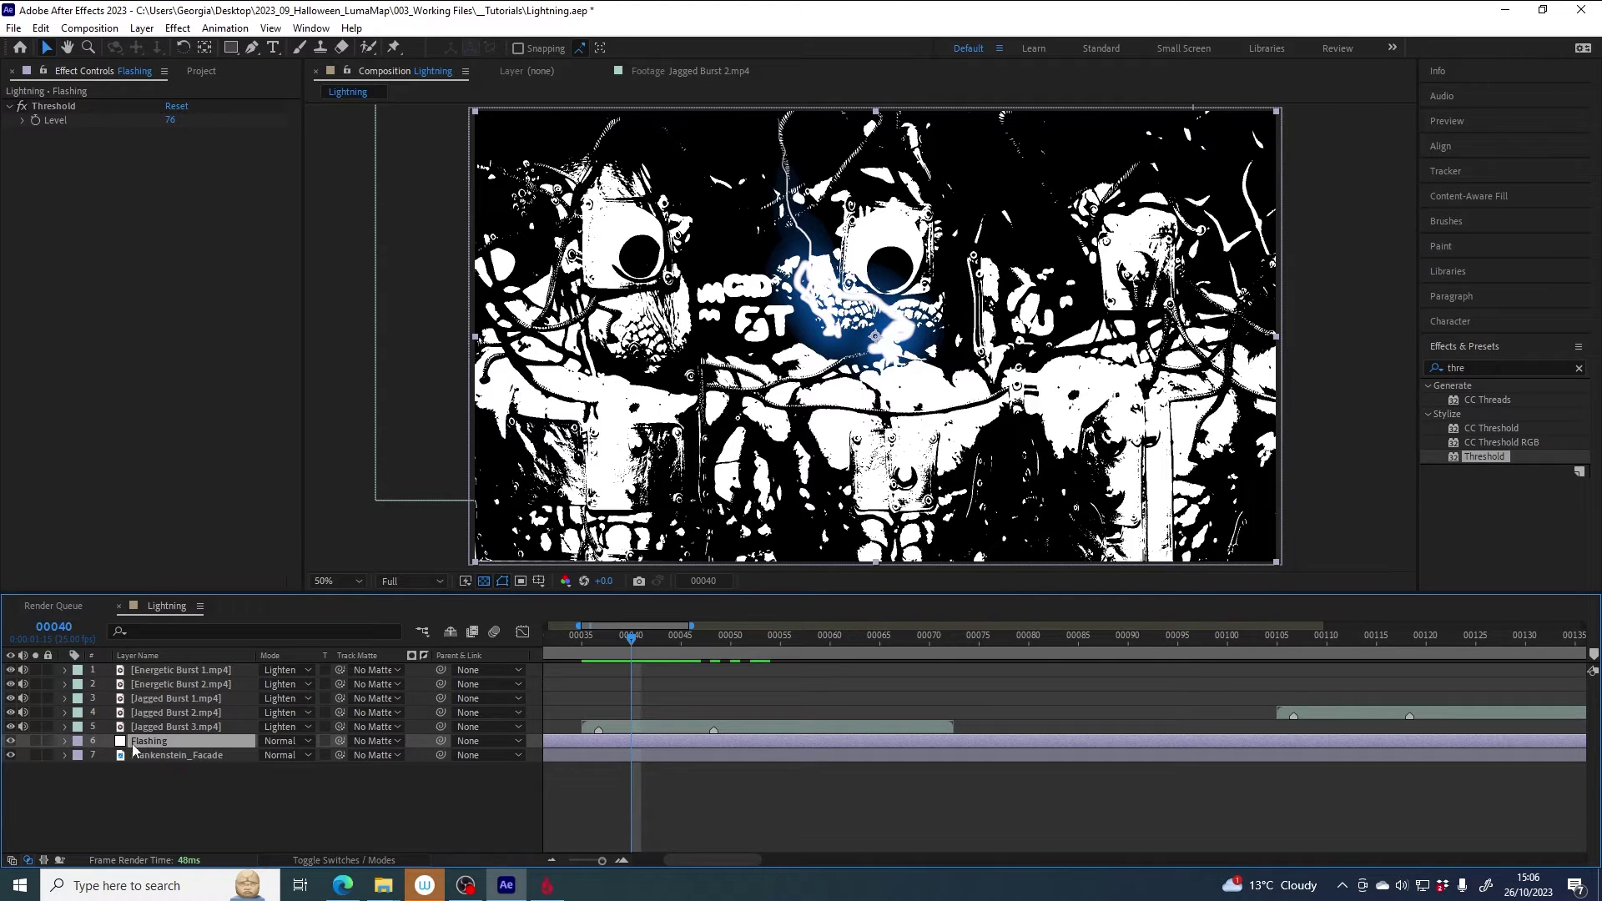
Step: Keyframe Flashing's Opacity at frame 40 and set it to 0% at frame 39
{"action": "left_click", "coordinate": [66, 740]}
{"action": "left_click", "coordinate": [79, 770]}
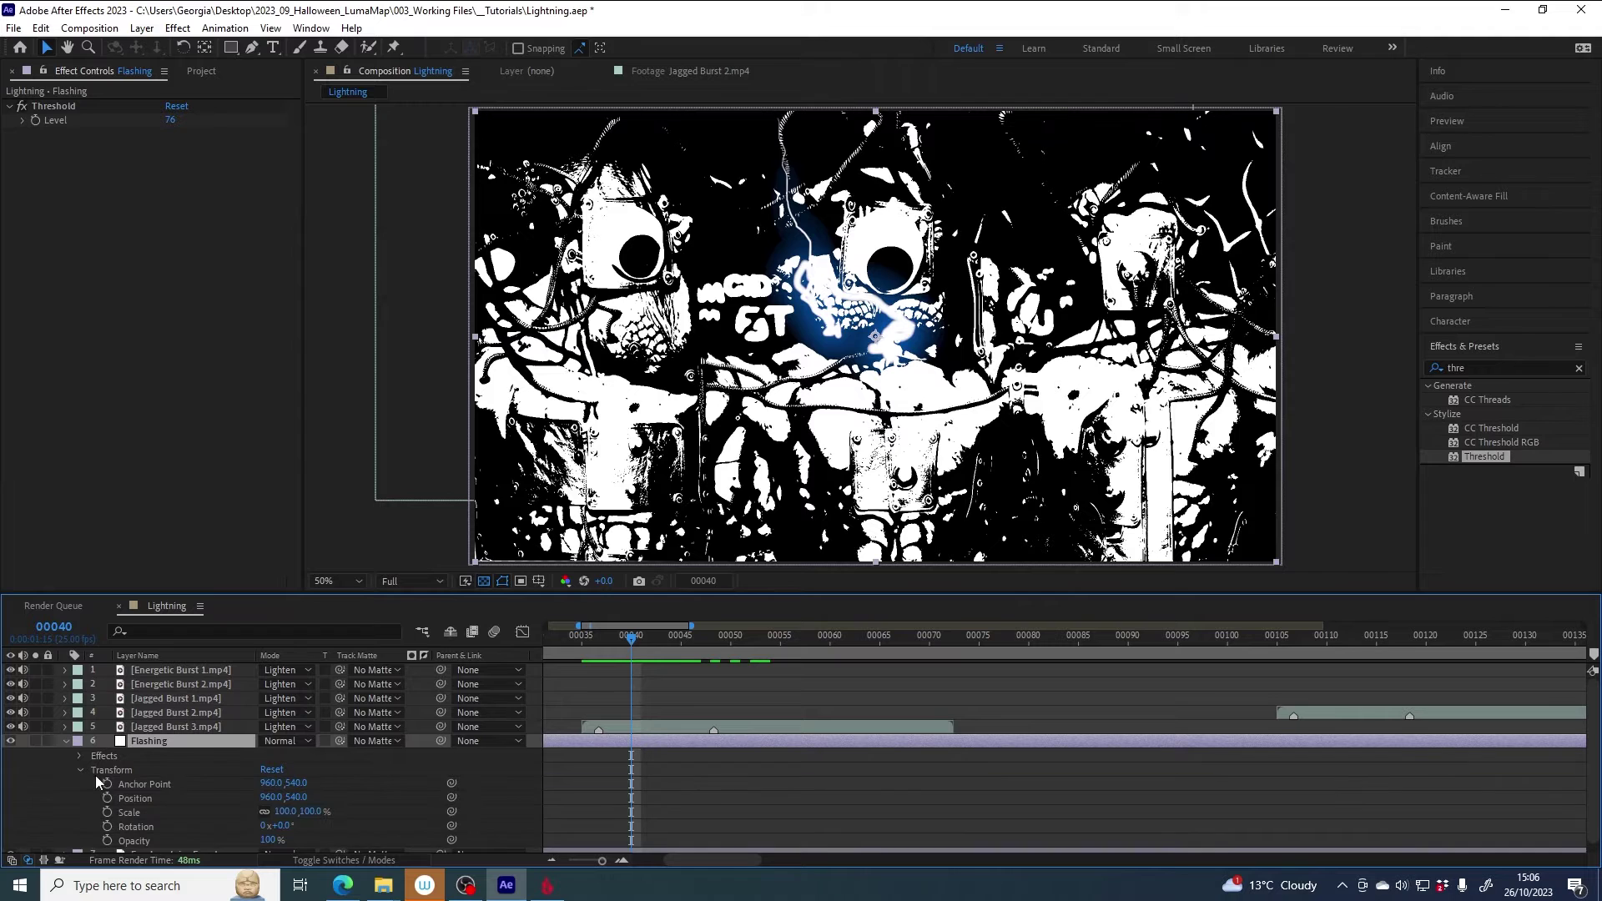
{"action": "left_click", "coordinate": [147, 834]}
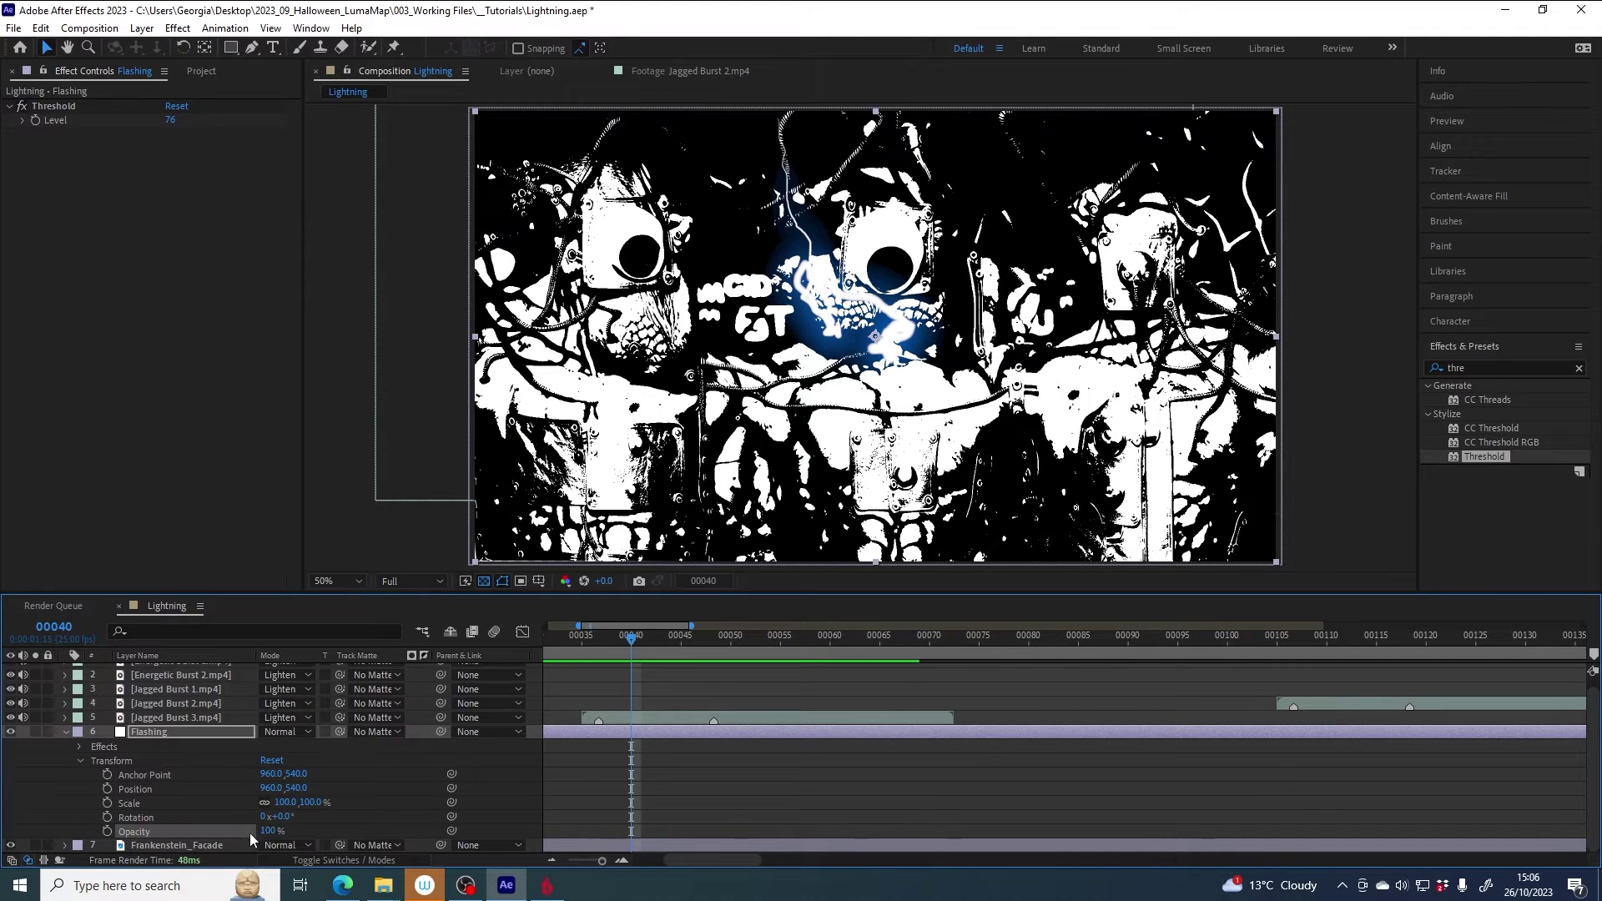
{"action": "left_click", "coordinate": [108, 828]}
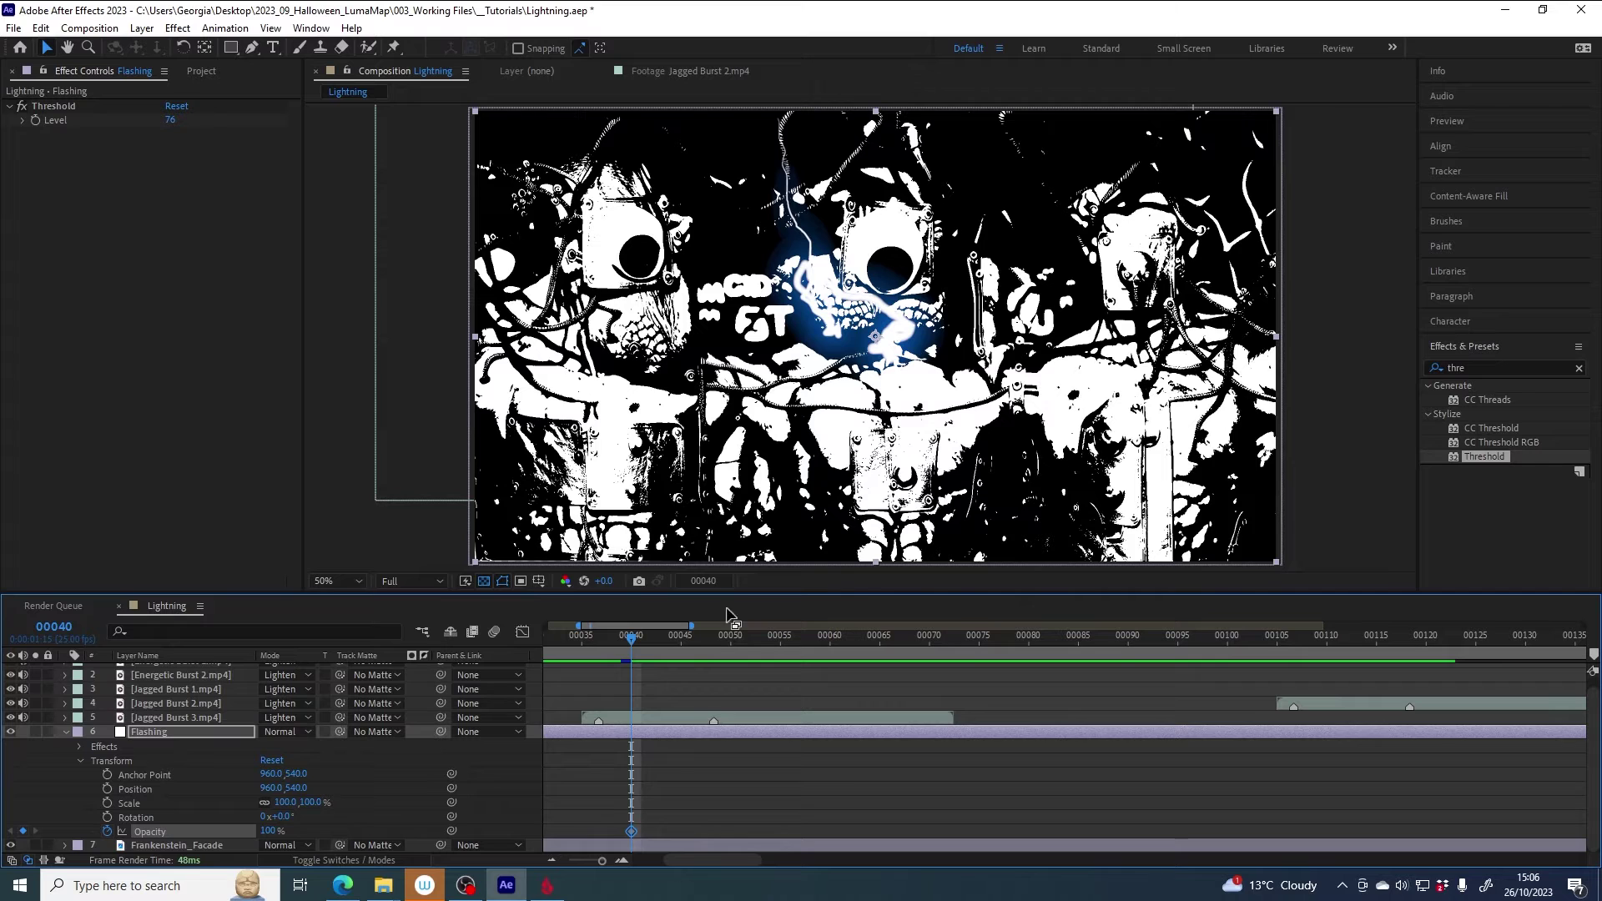
{"action": "left_click", "coordinate": [625, 637]}
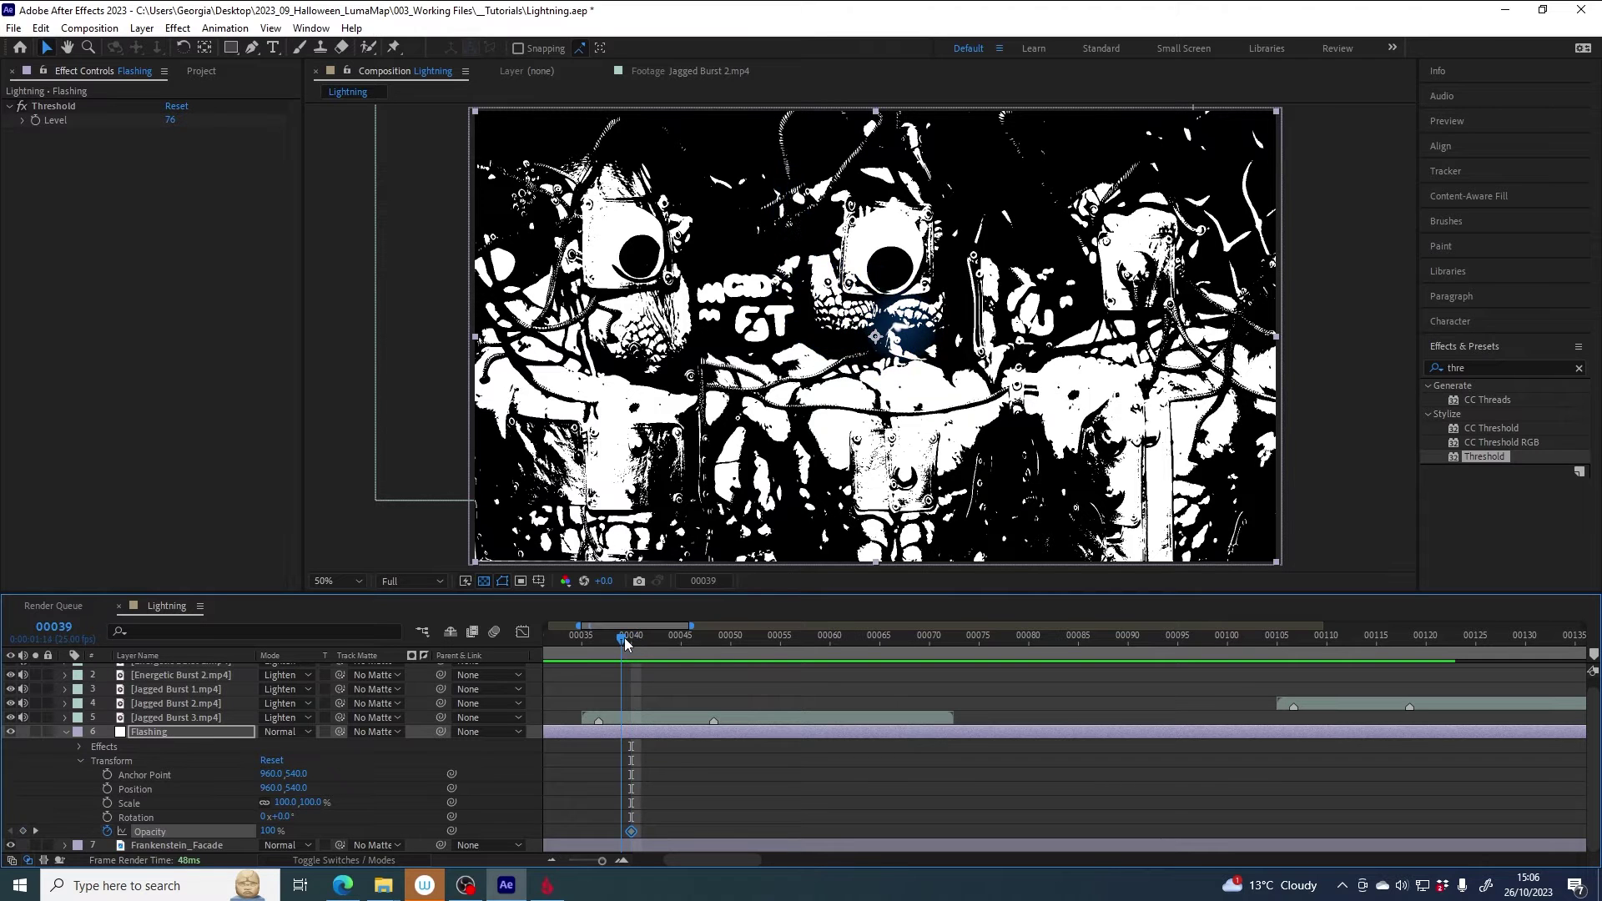
{"action": "left_click_drag", "start_coordinate": [623, 638], "coordinate": [623, 638]}
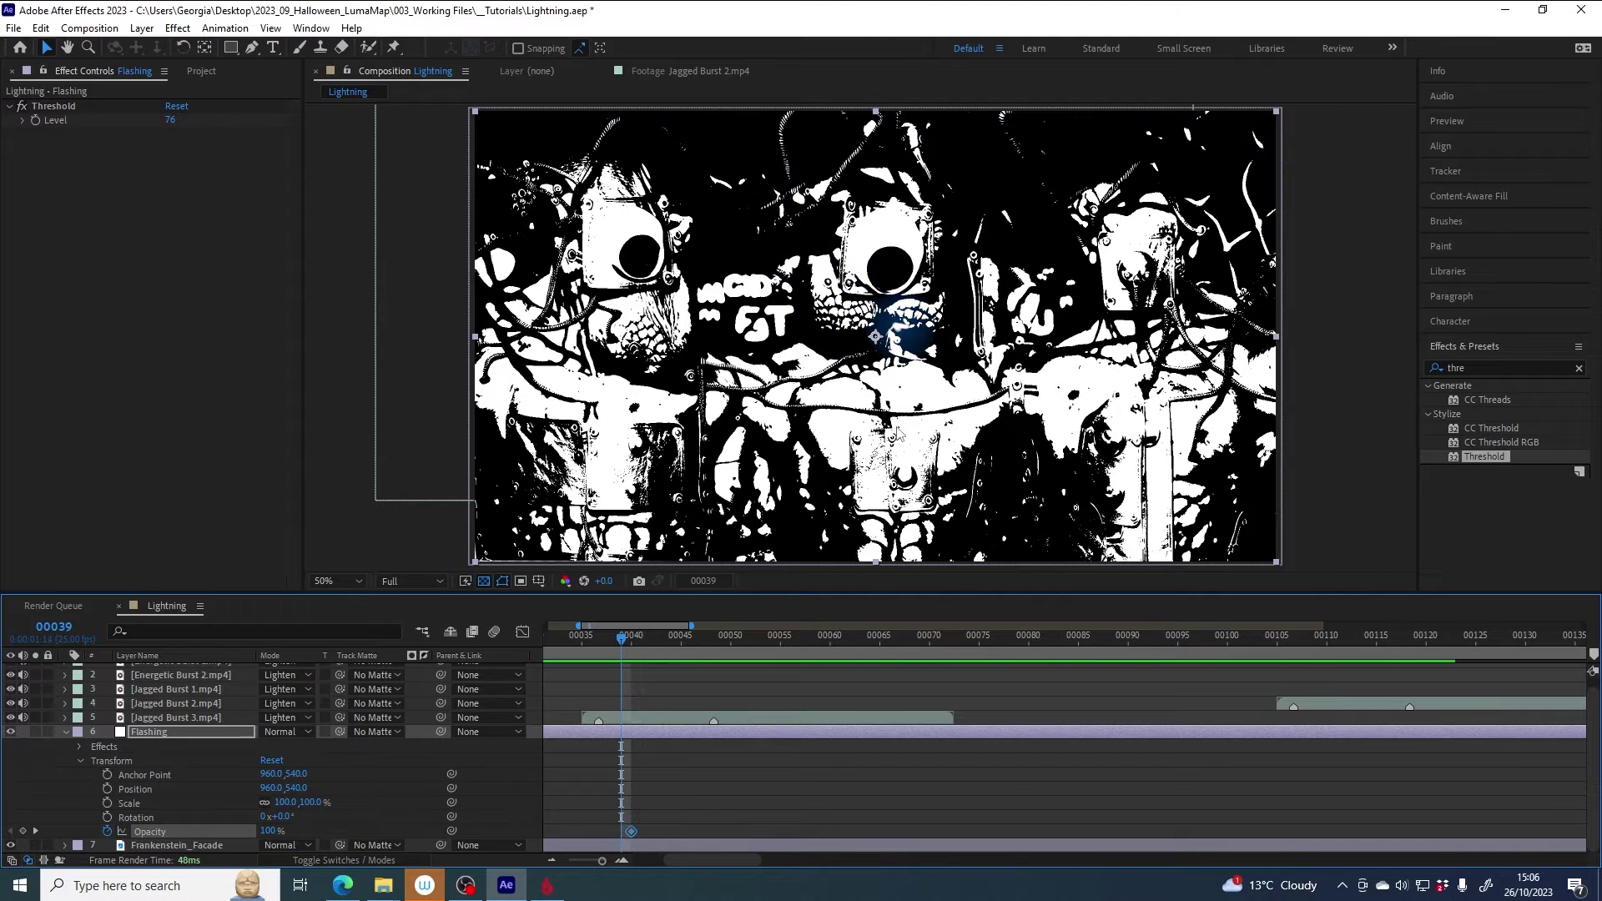
{"action": "left_click", "coordinate": [270, 831]}
{"action": "type", "text": "0"}
{"action": "key", "text": "Return"}
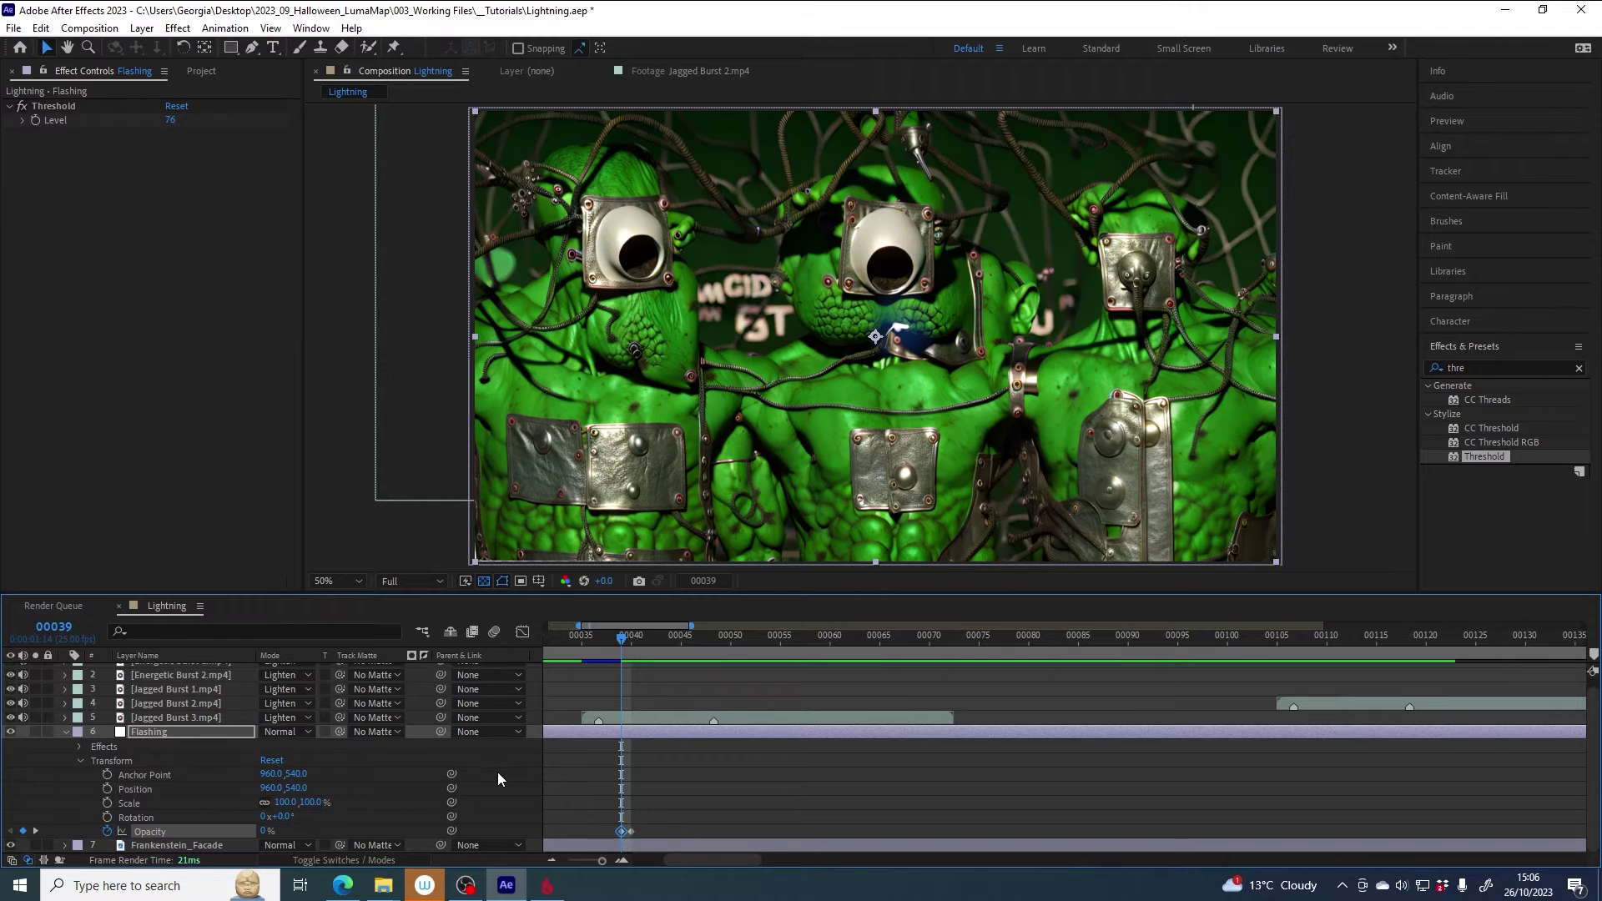
Step: Add a 0% Opacity keyframe at frame 41 and check the flicker
{"action": "left_click", "coordinate": [621, 831]}
{"action": "left_click_drag", "start_coordinate": [614, 638], "coordinate": [639, 642]}
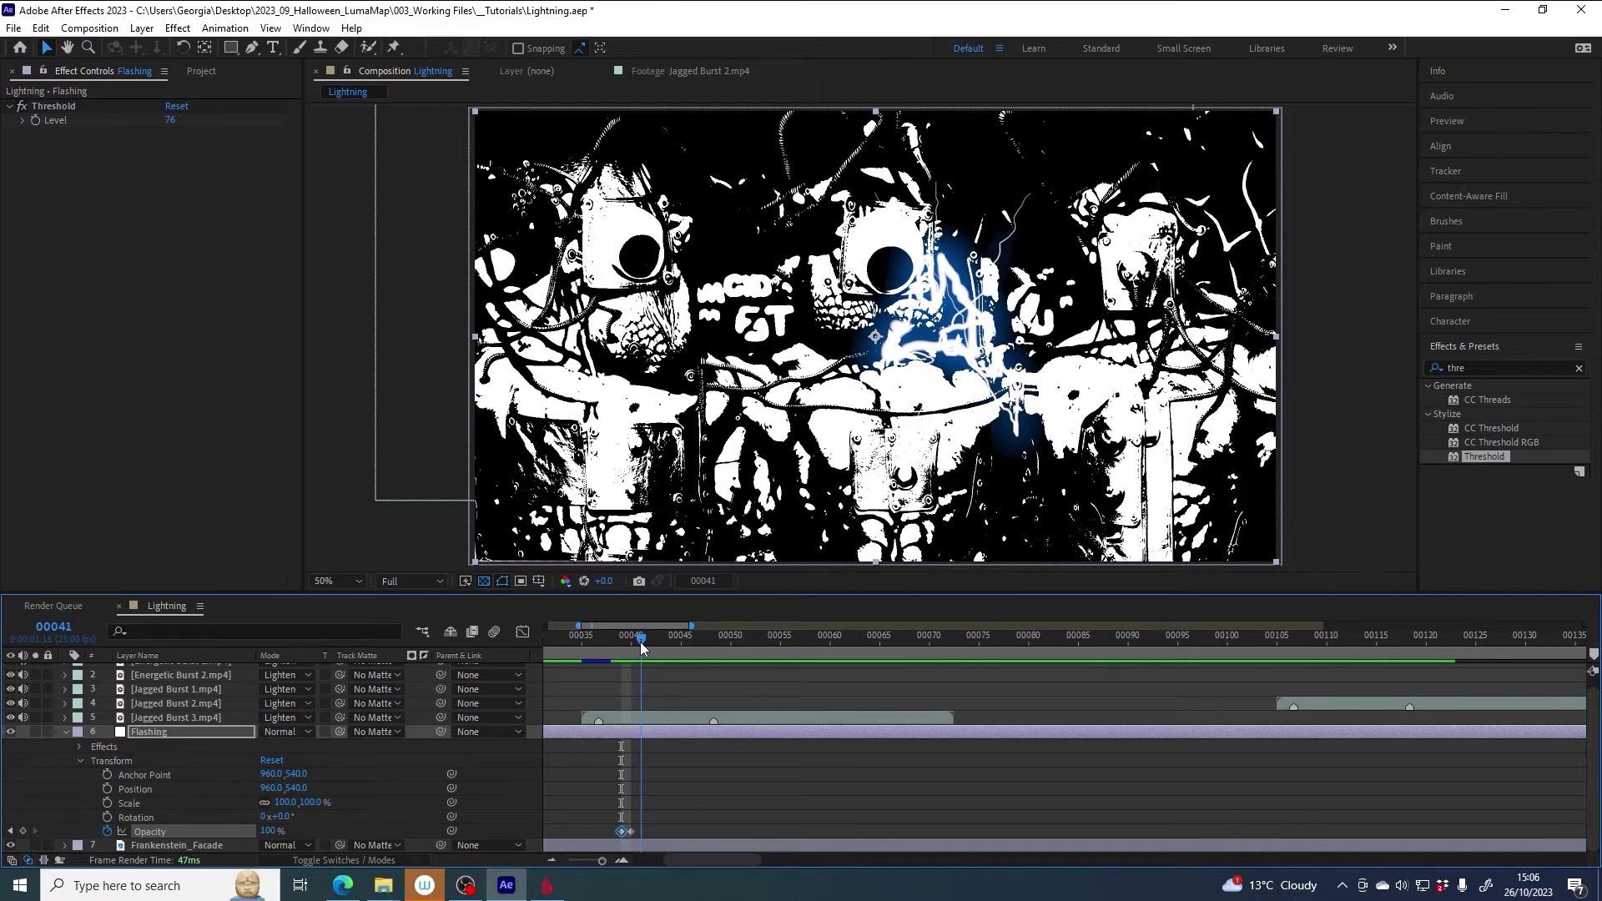
{"action": "left_click", "coordinate": [270, 830]}
{"action": "type", "text": "0"}
{"action": "key", "text": "Return"}
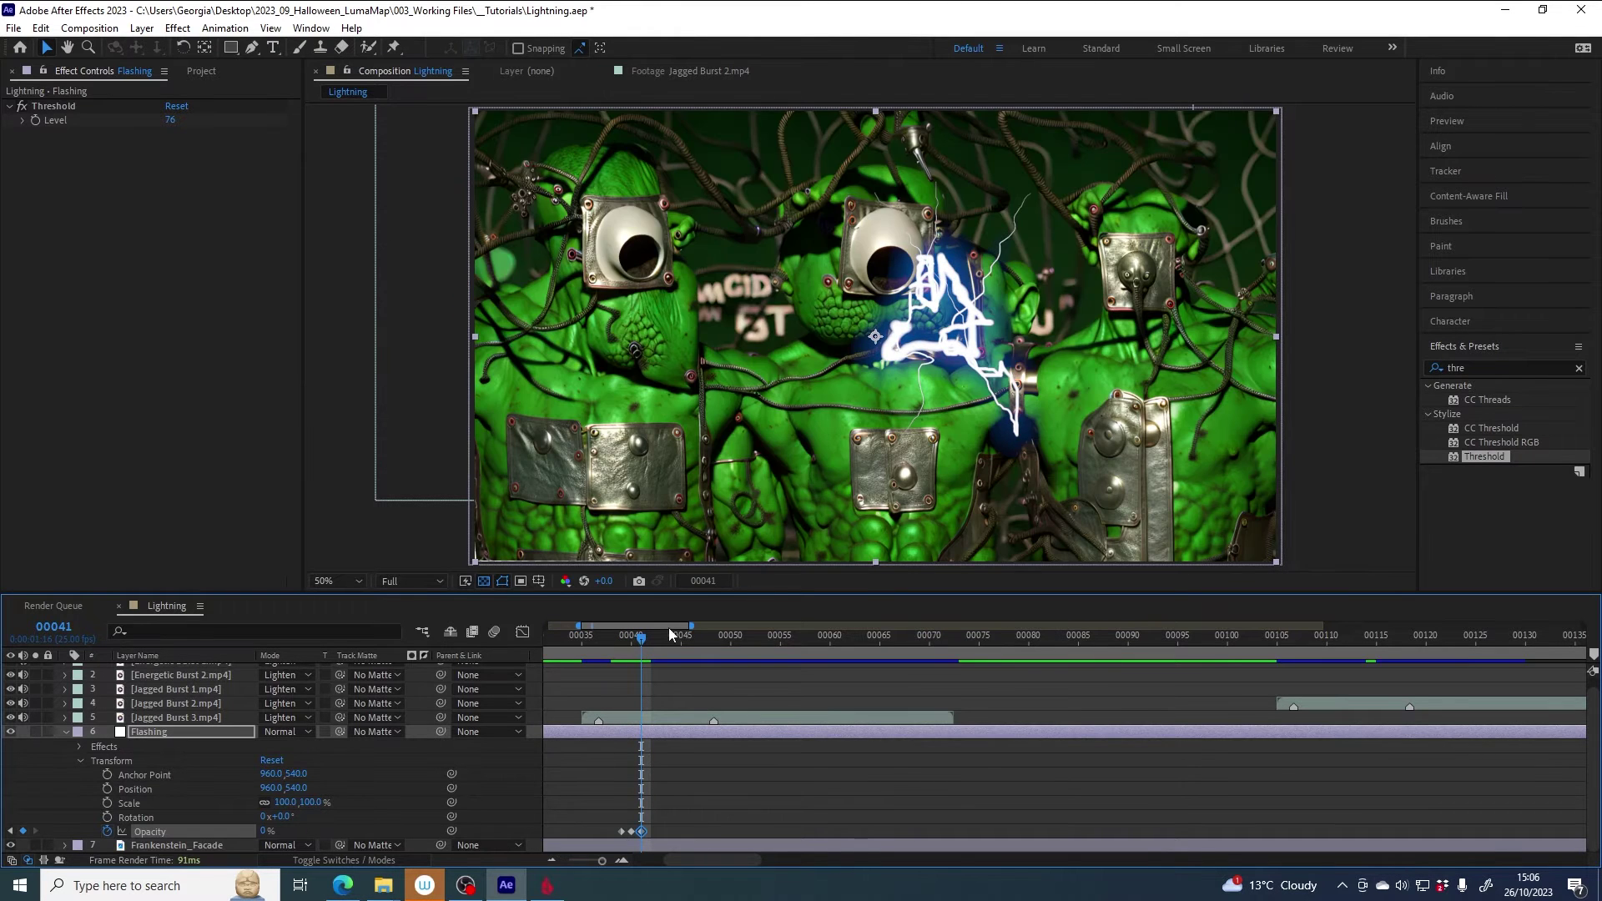
{"action": "left_click", "coordinate": [632, 641]}
{"action": "mouse_move", "coordinate": [632, 643]}
{"action": "left_mouse_down"}
{"action": "mouse_move", "coordinate": [612, 641]}
{"action": "mouse_move", "coordinate": [649, 642]}
{"action": "left_mouse_up"}
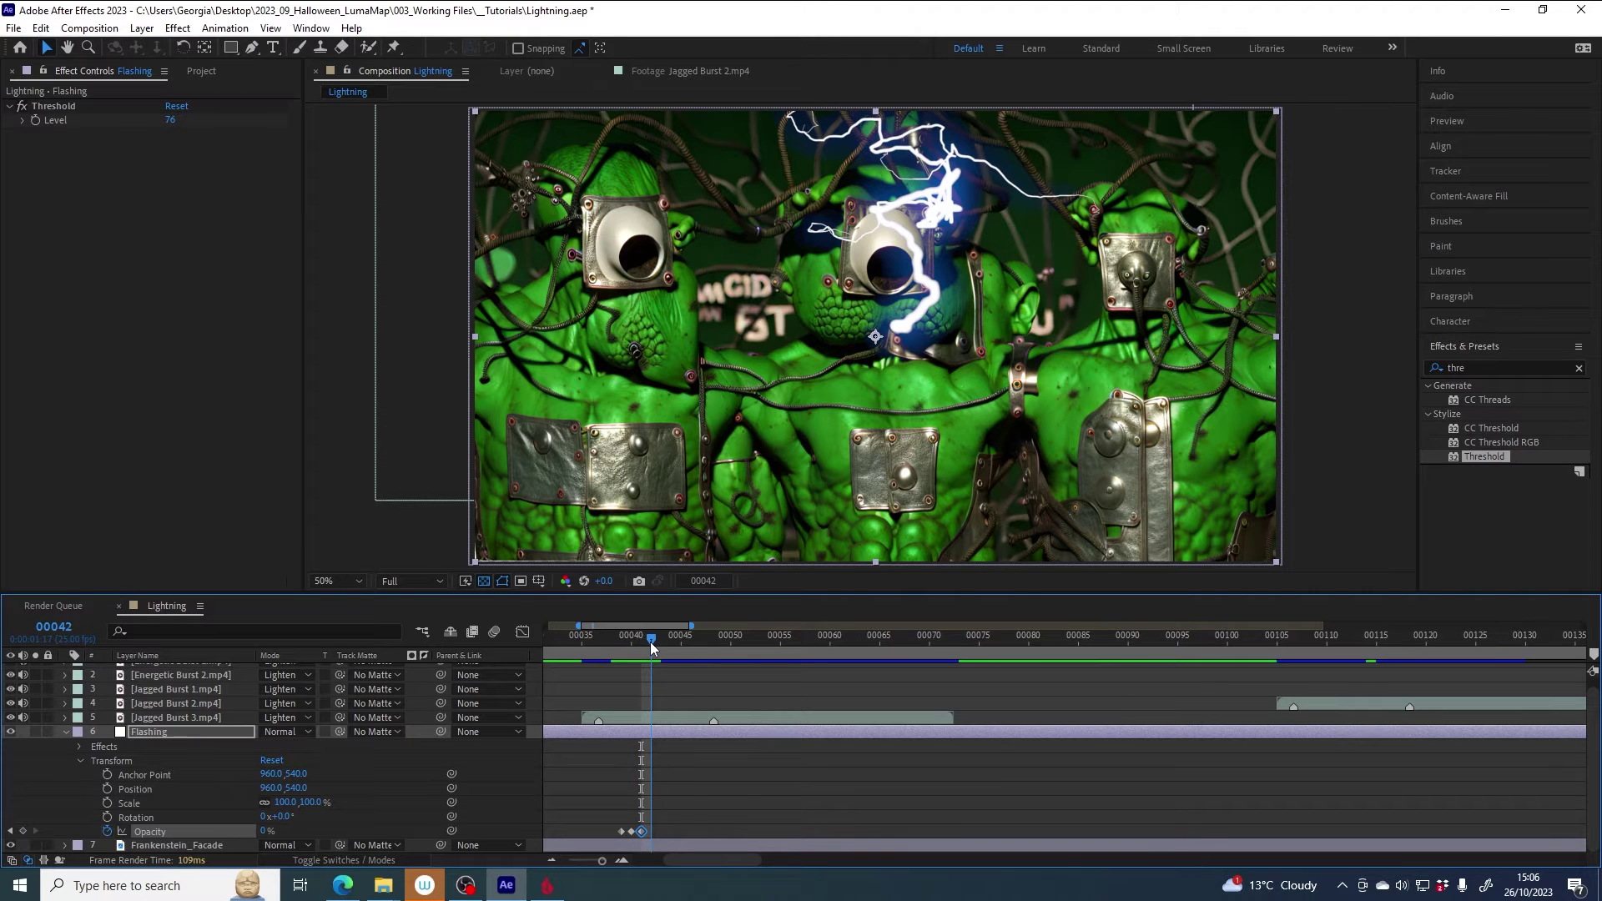
Step: Paste the frame 40–41 Opacity keyframes again at frames 42 and 44
{"action": "left_click", "coordinate": [631, 832]}
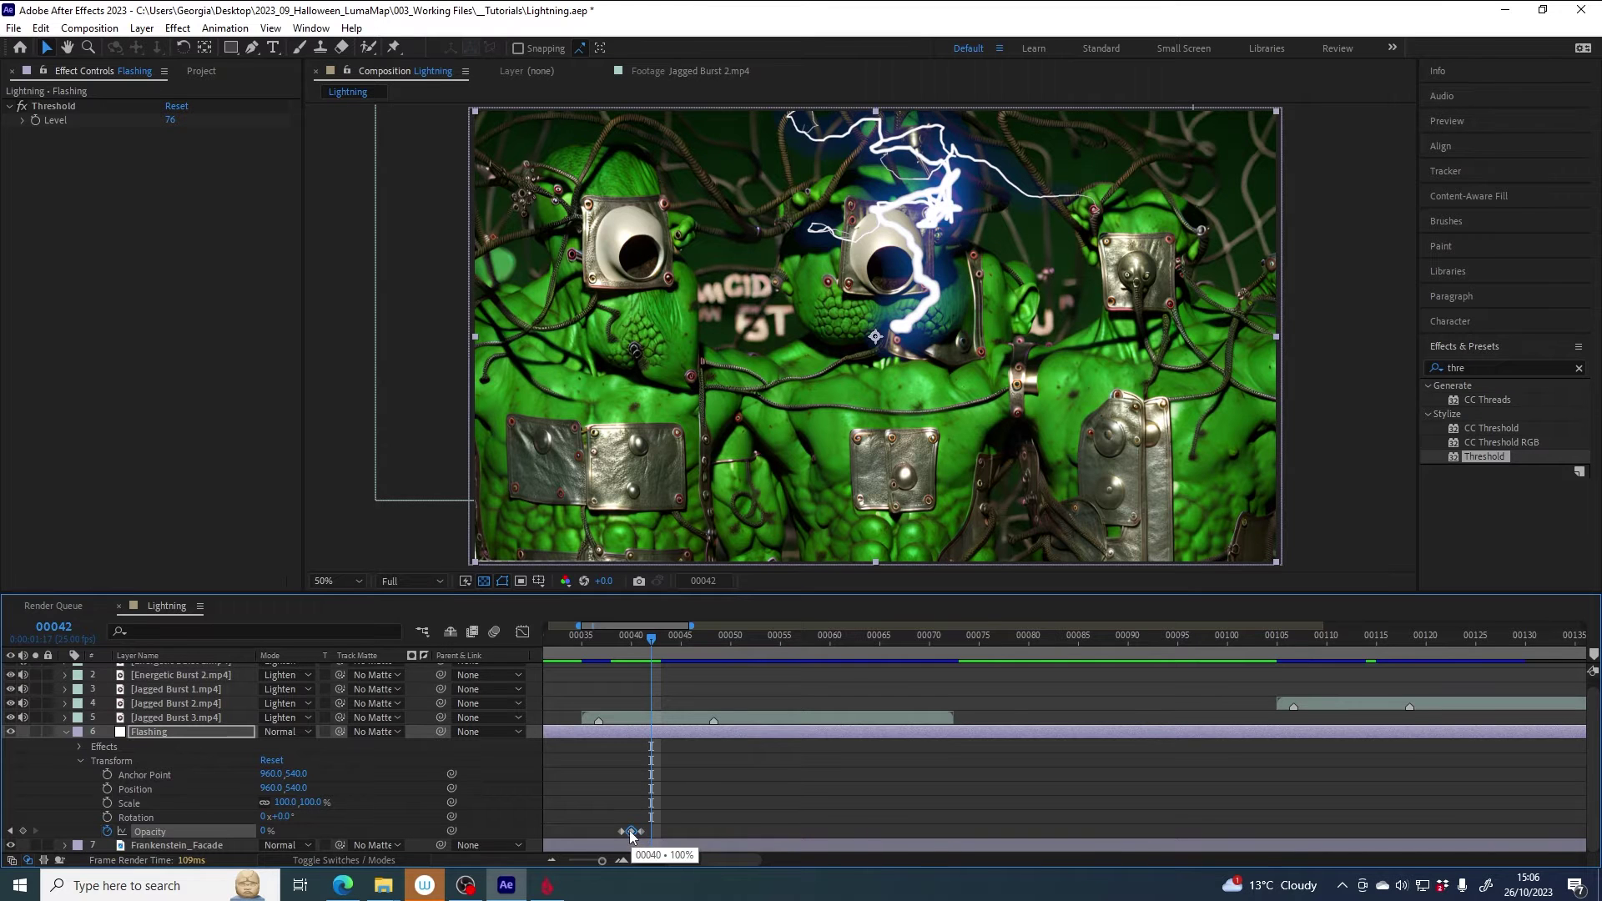
{"action": "left_click_drag", "start_coordinate": [649, 637], "coordinate": [634, 638]}
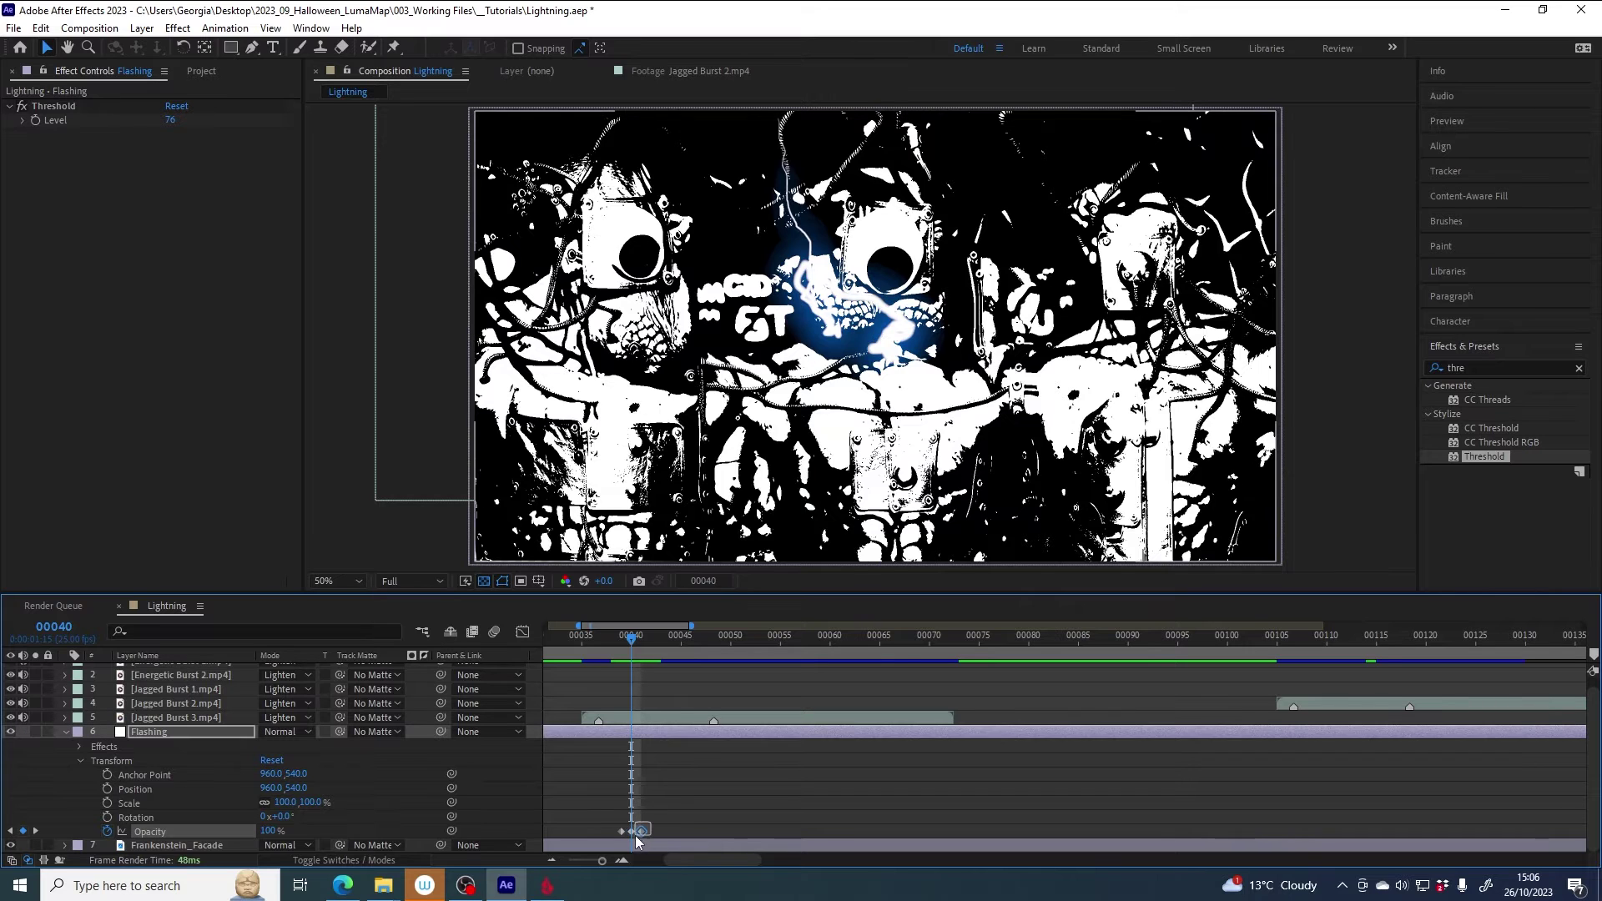
{"action": "left_click_drag", "start_coordinate": [652, 823], "coordinate": [631, 835]}
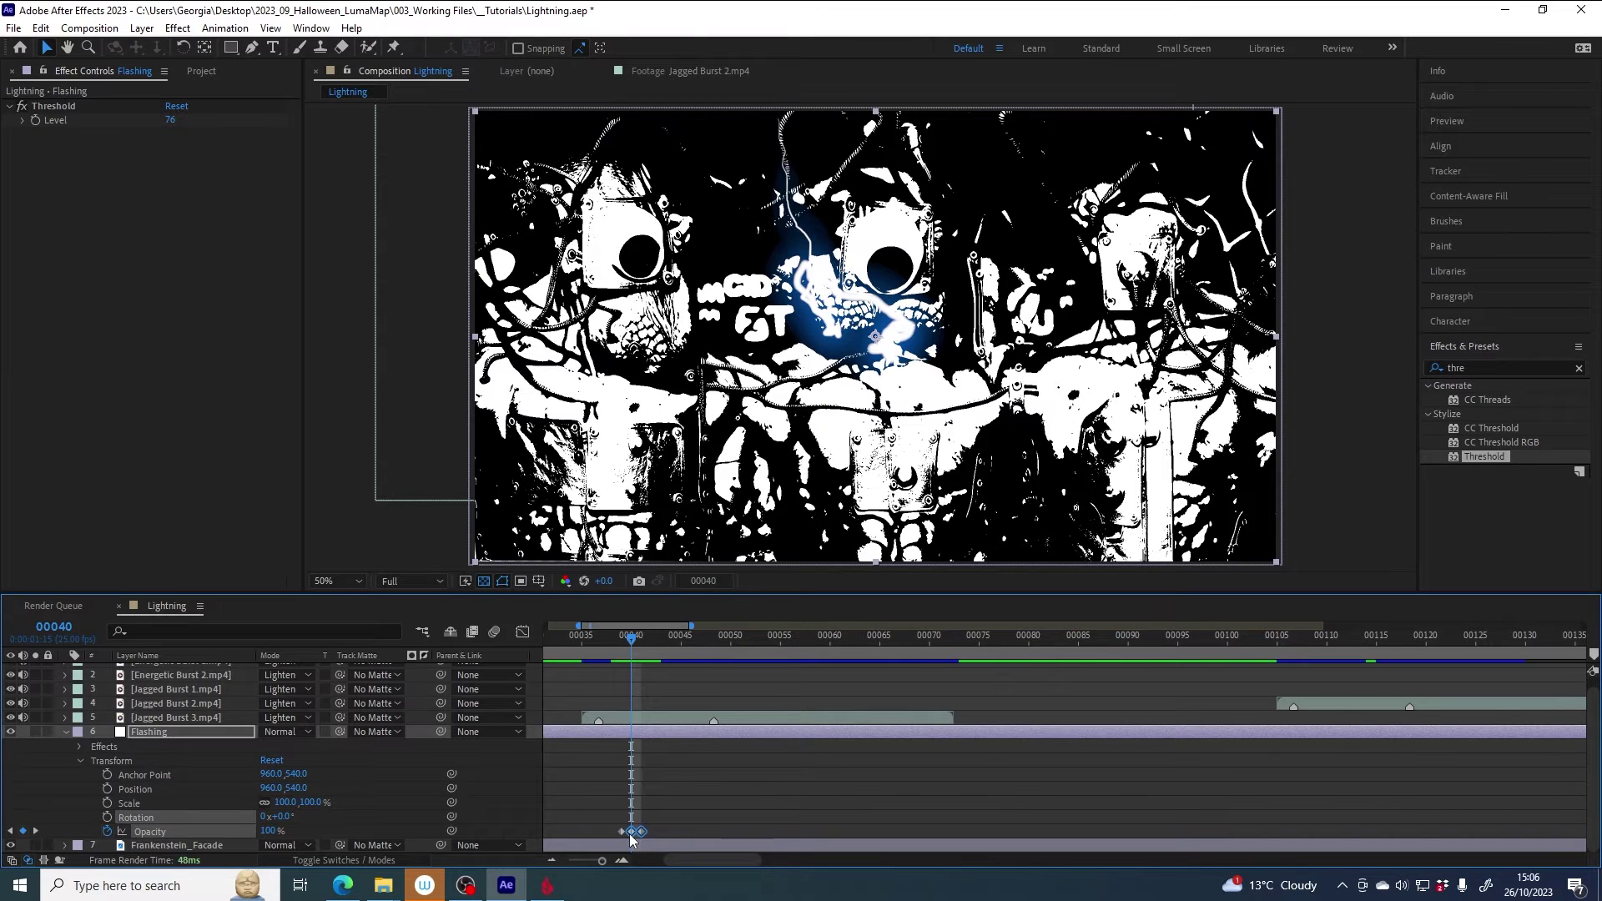
{"action": "left_click", "coordinate": [651, 639]}
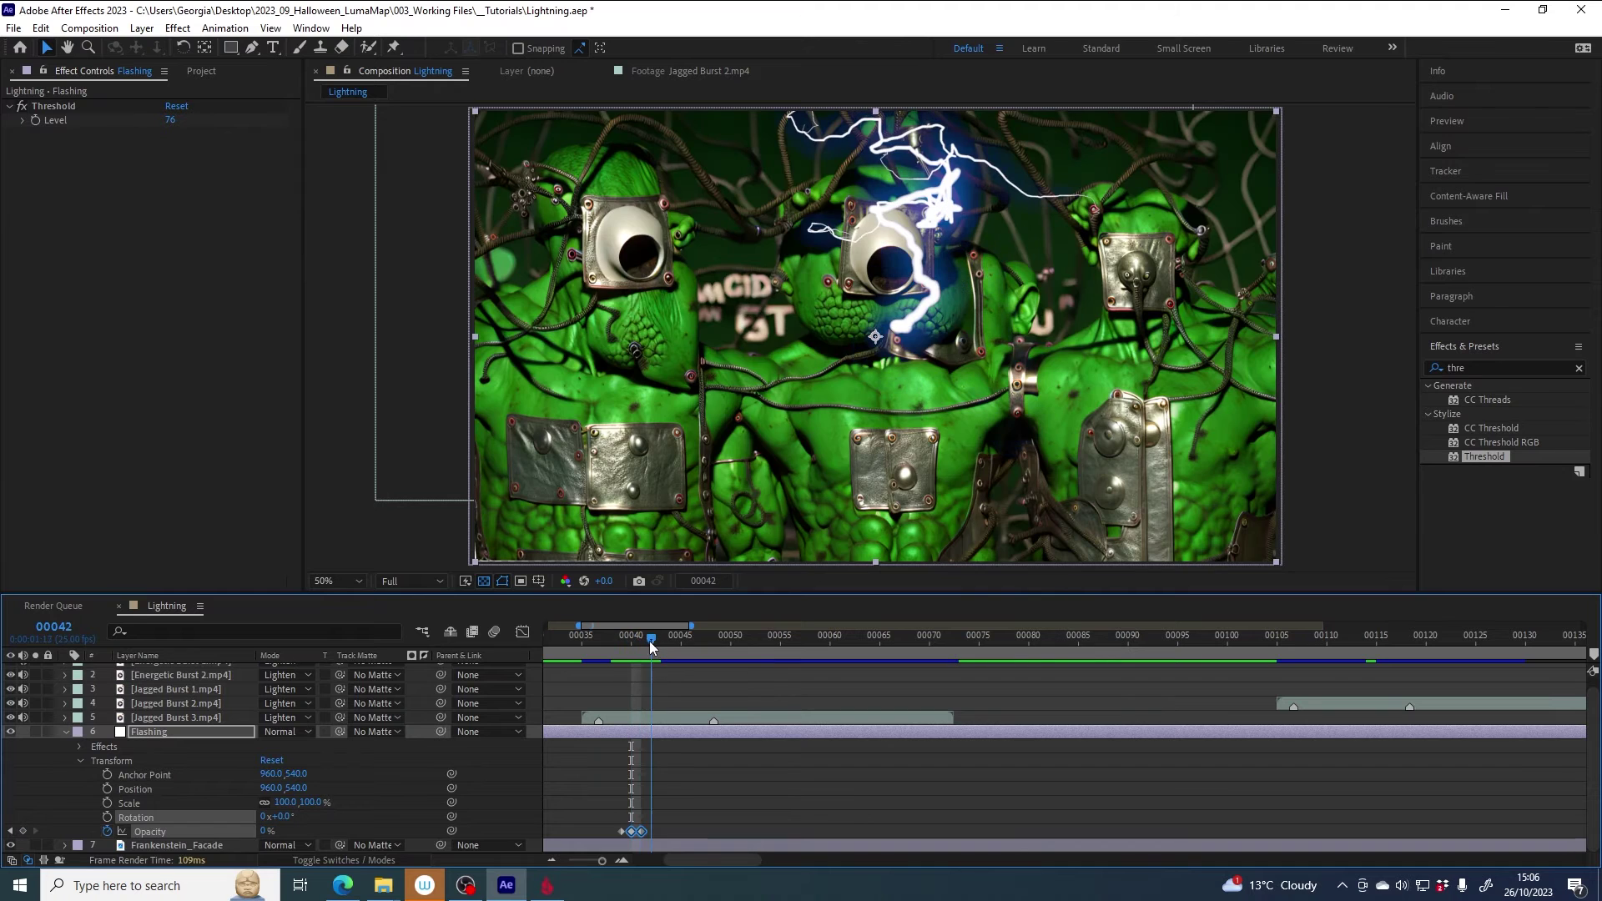
{"action": "key", "text": "ctrl+v"}
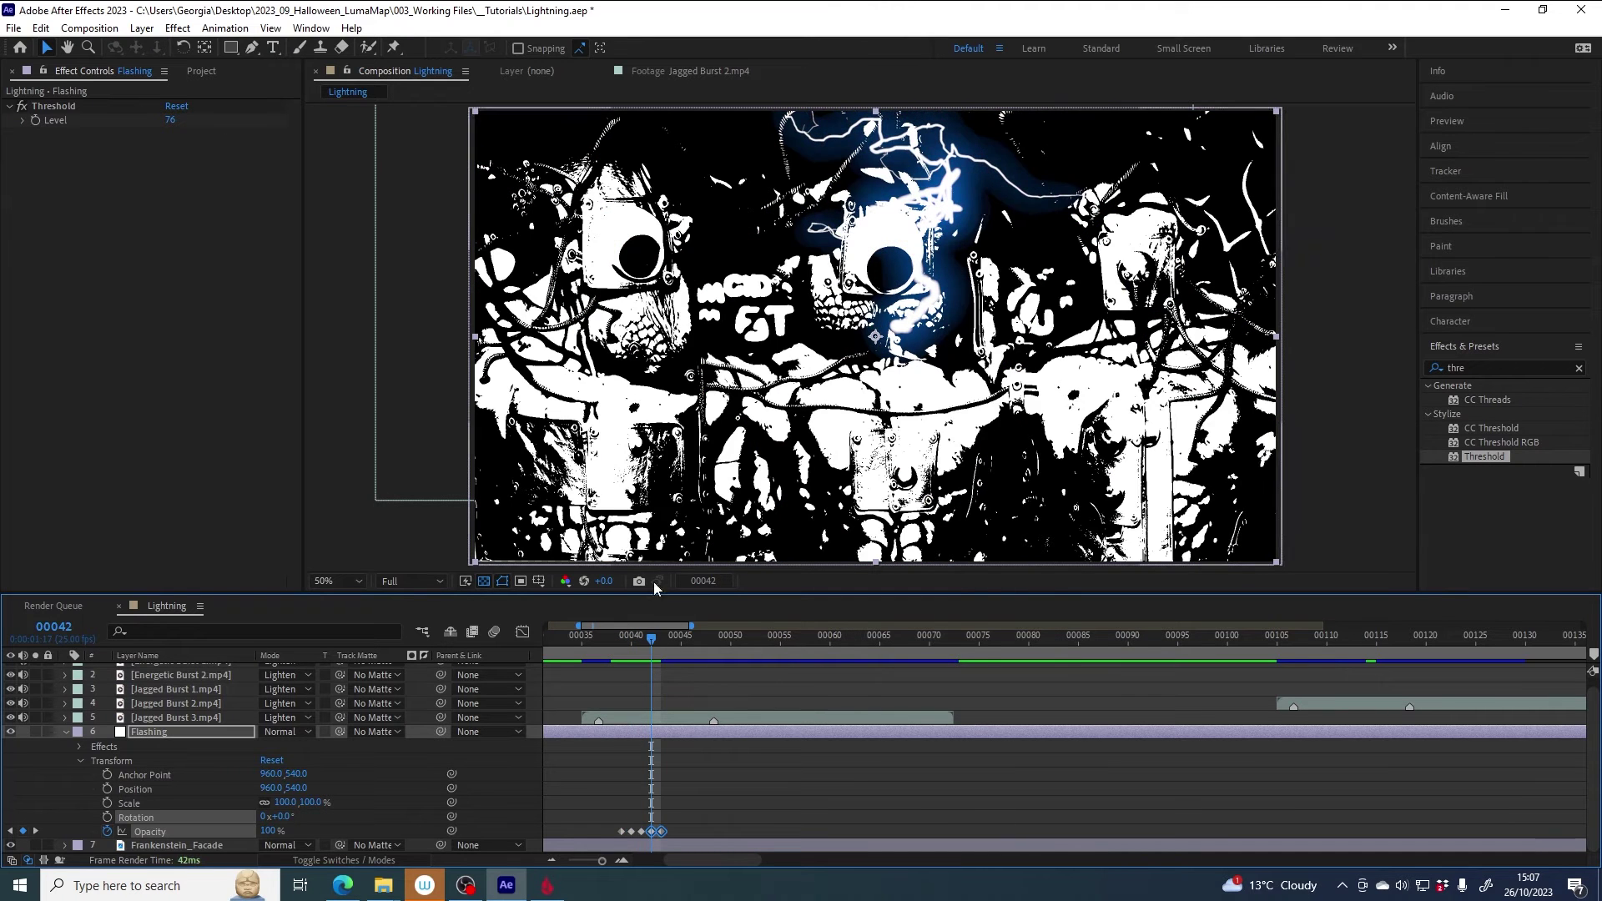
{"action": "mouse_move", "coordinate": [651, 639]}
{"action": "left_mouse_down"}
{"action": "mouse_move", "coordinate": [622, 647]}
{"action": "mouse_move", "coordinate": [672, 651]}
{"action": "mouse_move", "coordinate": [617, 658]}
{"action": "mouse_move", "coordinate": [683, 653]}
{"action": "mouse_move", "coordinate": [652, 659]}
{"action": "mouse_move", "coordinate": [666, 668]}
{"action": "mouse_move", "coordinate": [670, 638]}
{"action": "left_mouse_up"}
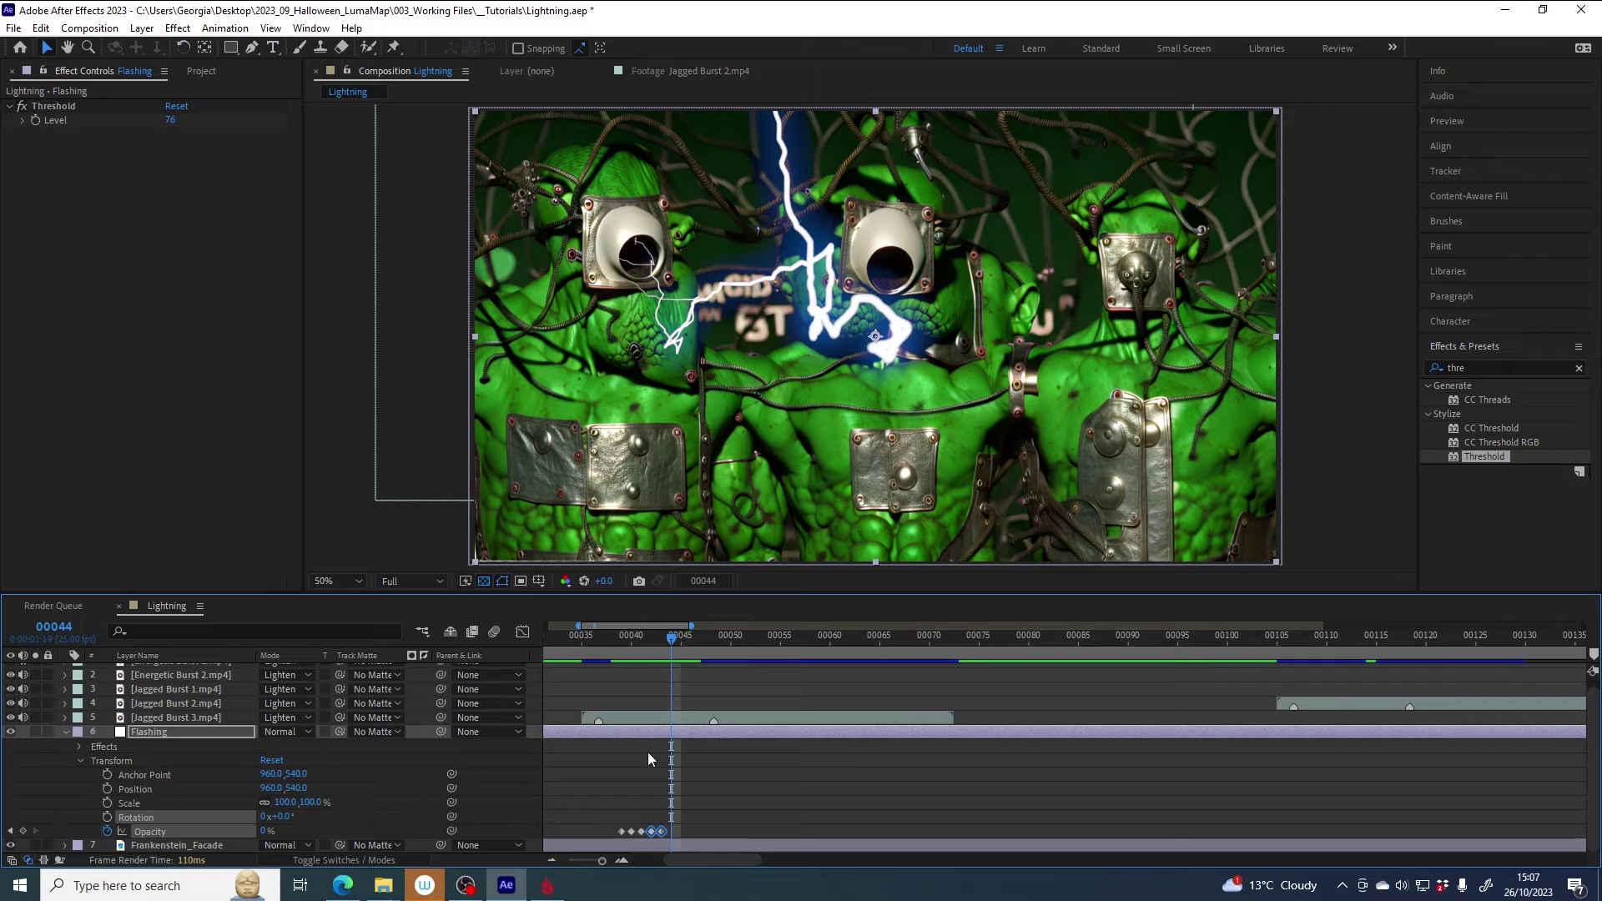
{"action": "key", "text": "ctrl+v"}
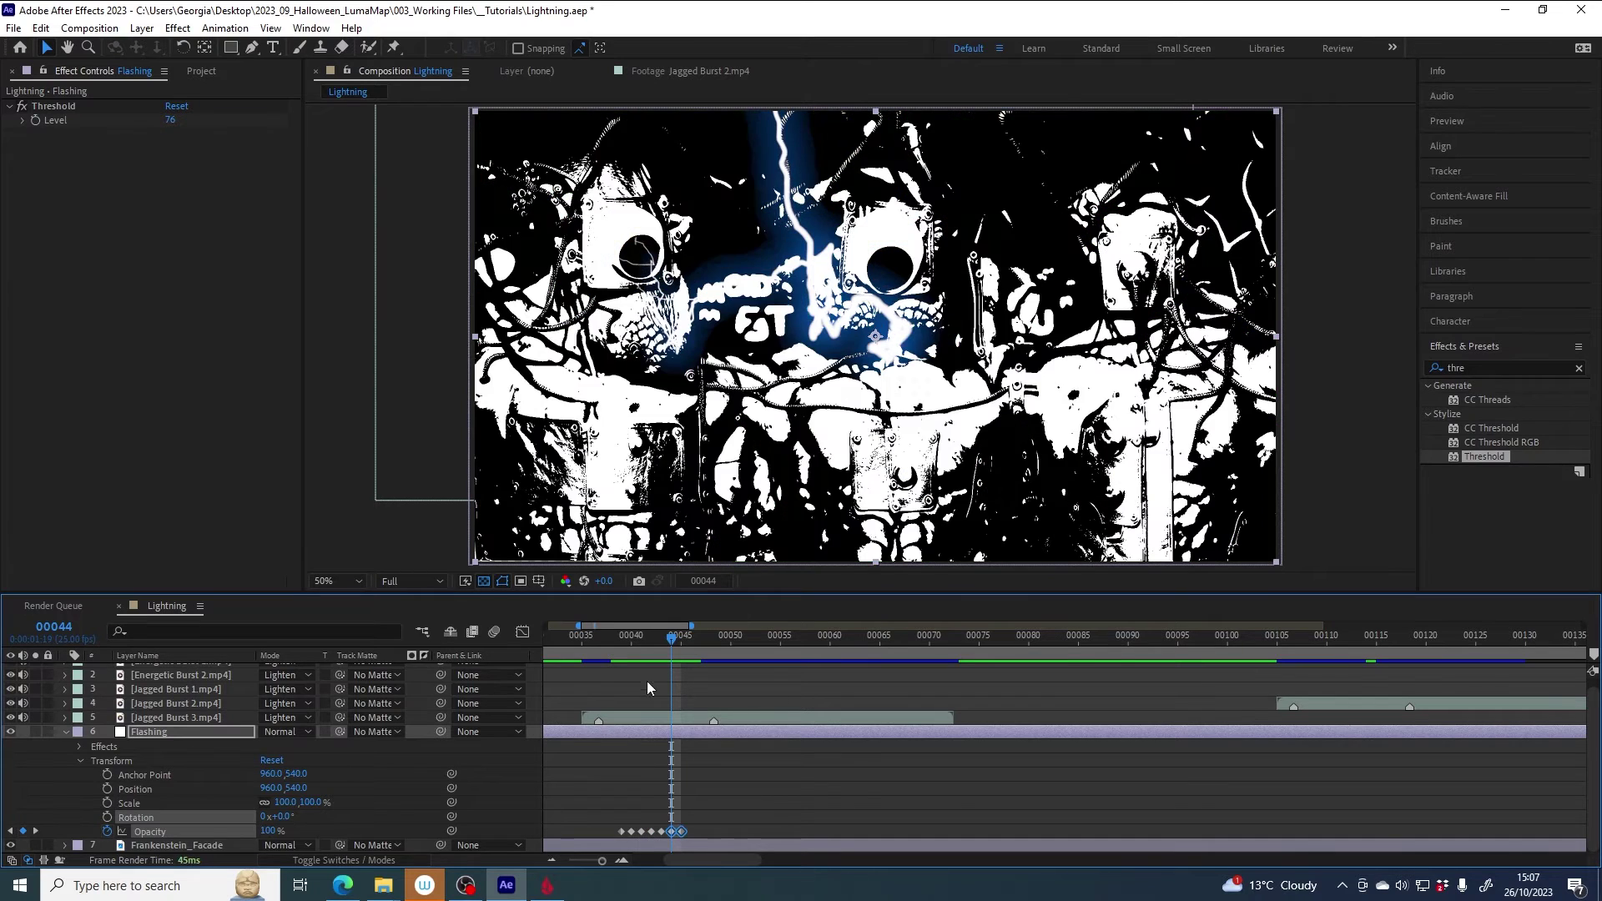
{"action": "mouse_move", "coordinate": [667, 638]}
{"action": "left_mouse_down"}
{"action": "mouse_move", "coordinate": [626, 643]}
{"action": "mouse_move", "coordinate": [734, 647]}
{"action": "mouse_move", "coordinate": [649, 658]}
{"action": "mouse_move", "coordinate": [816, 659]}
{"action": "mouse_move", "coordinate": [567, 678]}
{"action": "mouse_move", "coordinate": [654, 674]}
{"action": "mouse_move", "coordinate": [632, 674]}
{"action": "mouse_move", "coordinate": [651, 641]}
{"action": "left_mouse_up"}
Step: Drag the last Opacity keyframe a few frames later
{"action": "left_click", "coordinate": [660, 638]}
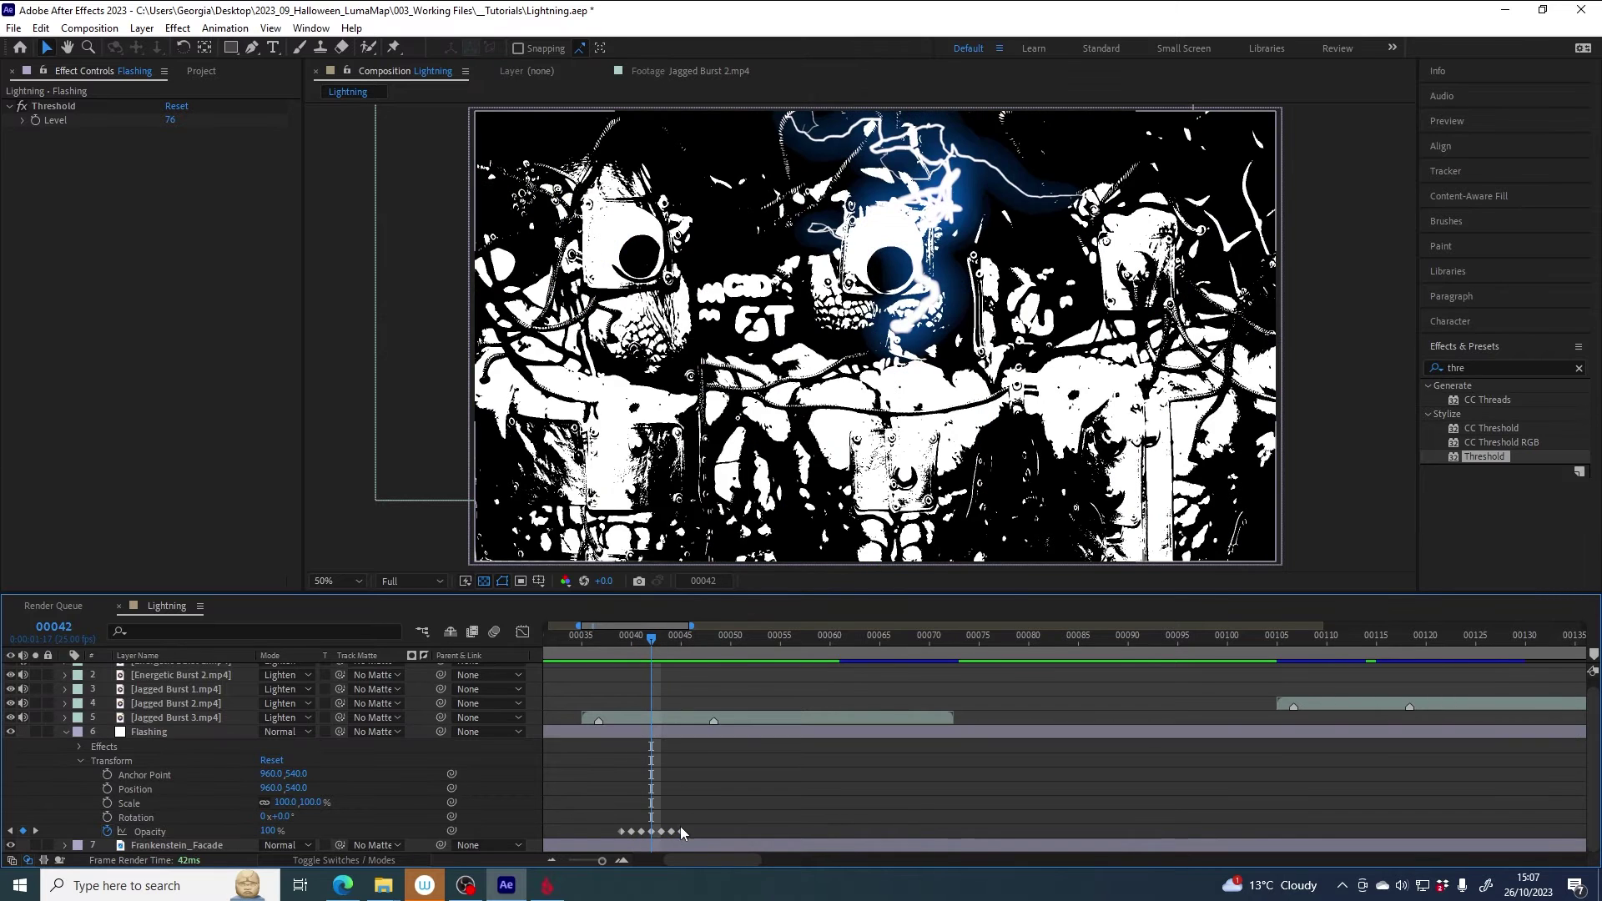
{"action": "left_click_drag", "start_coordinate": [680, 831], "coordinate": [700, 832]}
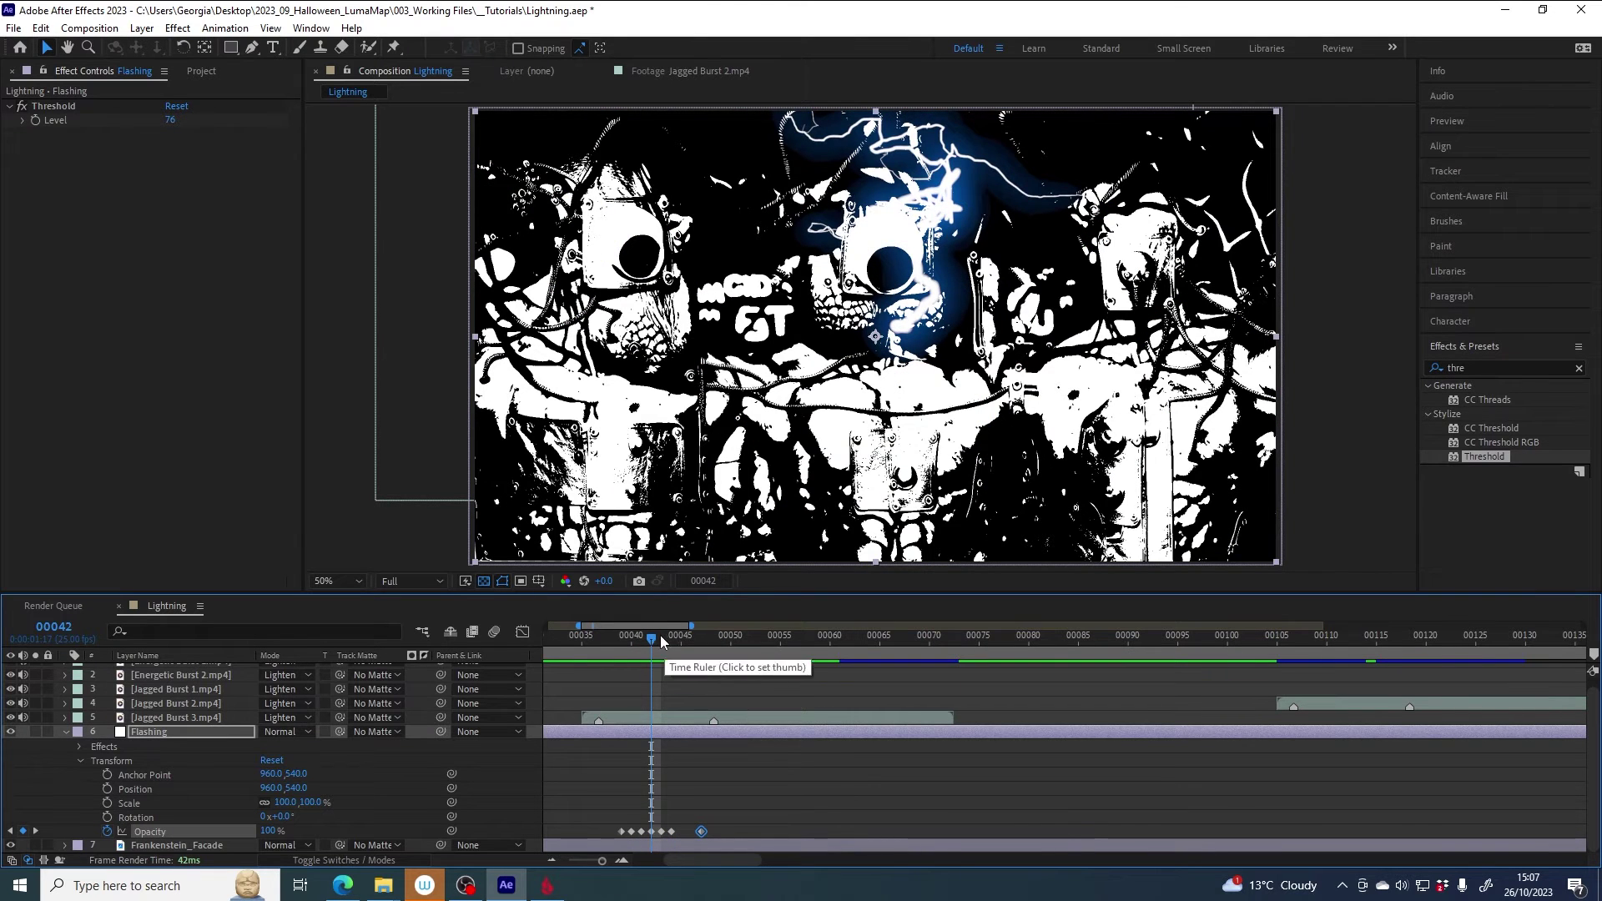
{"action": "left_click", "coordinate": [659, 637]}
{"action": "left_click_drag", "start_coordinate": [656, 642], "coordinate": [839, 637]}
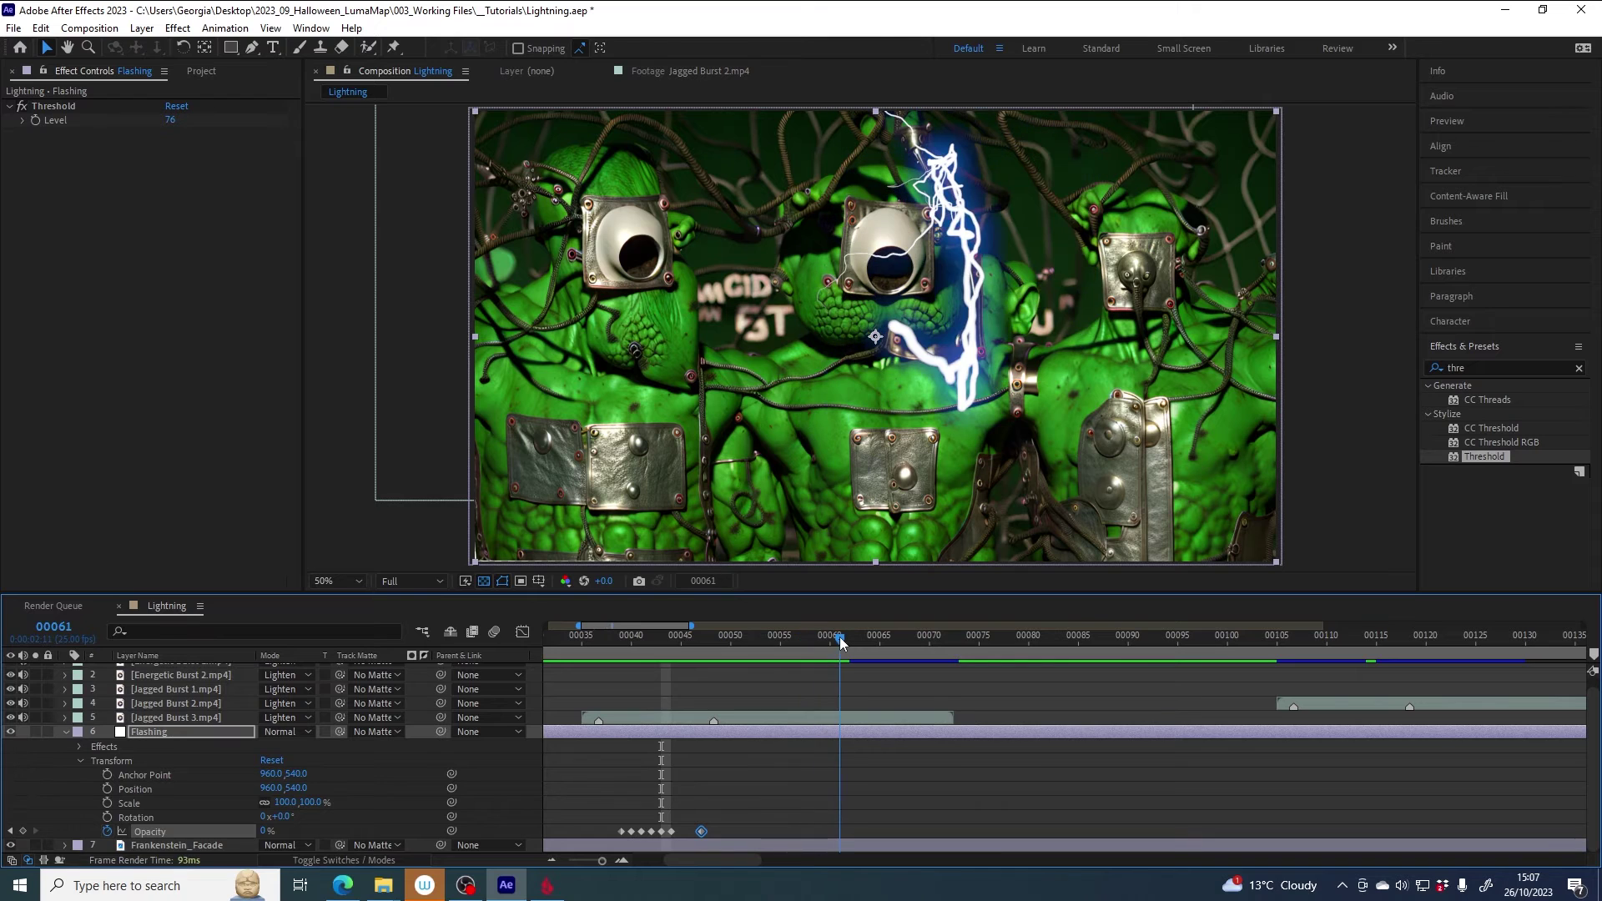
Step: Zoom the timeline out and preview the flicker from frame 35
{"action": "left_click_drag", "start_coordinate": [628, 823], "coordinate": [714, 834]}
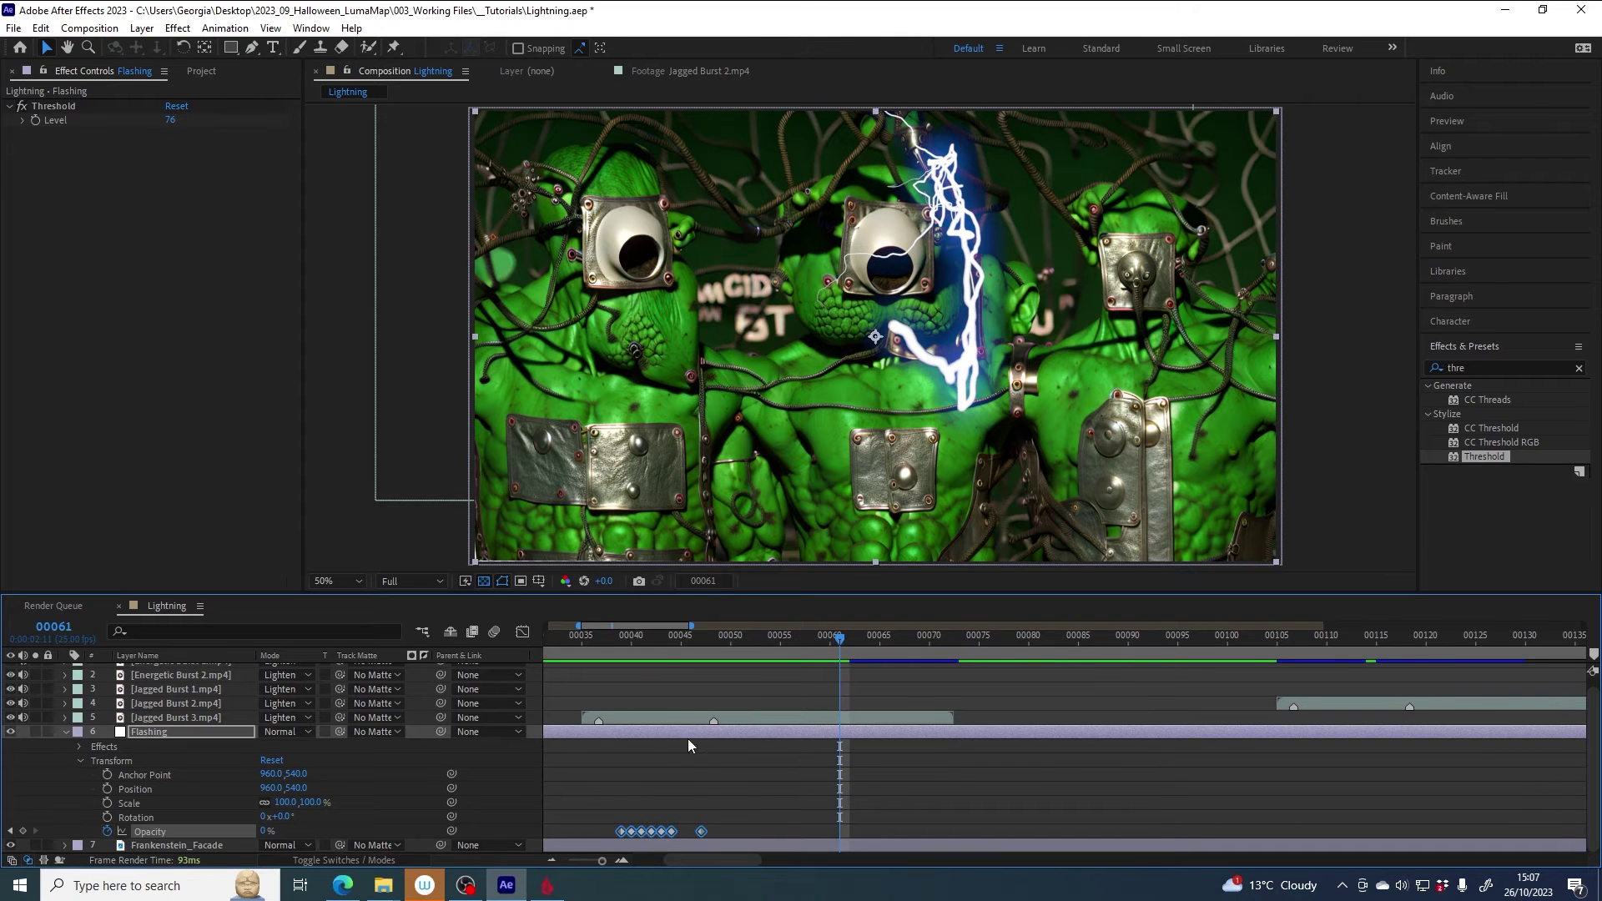
{"action": "key", "text": "minus"}
{"action": "left_click_drag", "start_coordinate": [652, 638], "coordinate": [624, 638]}
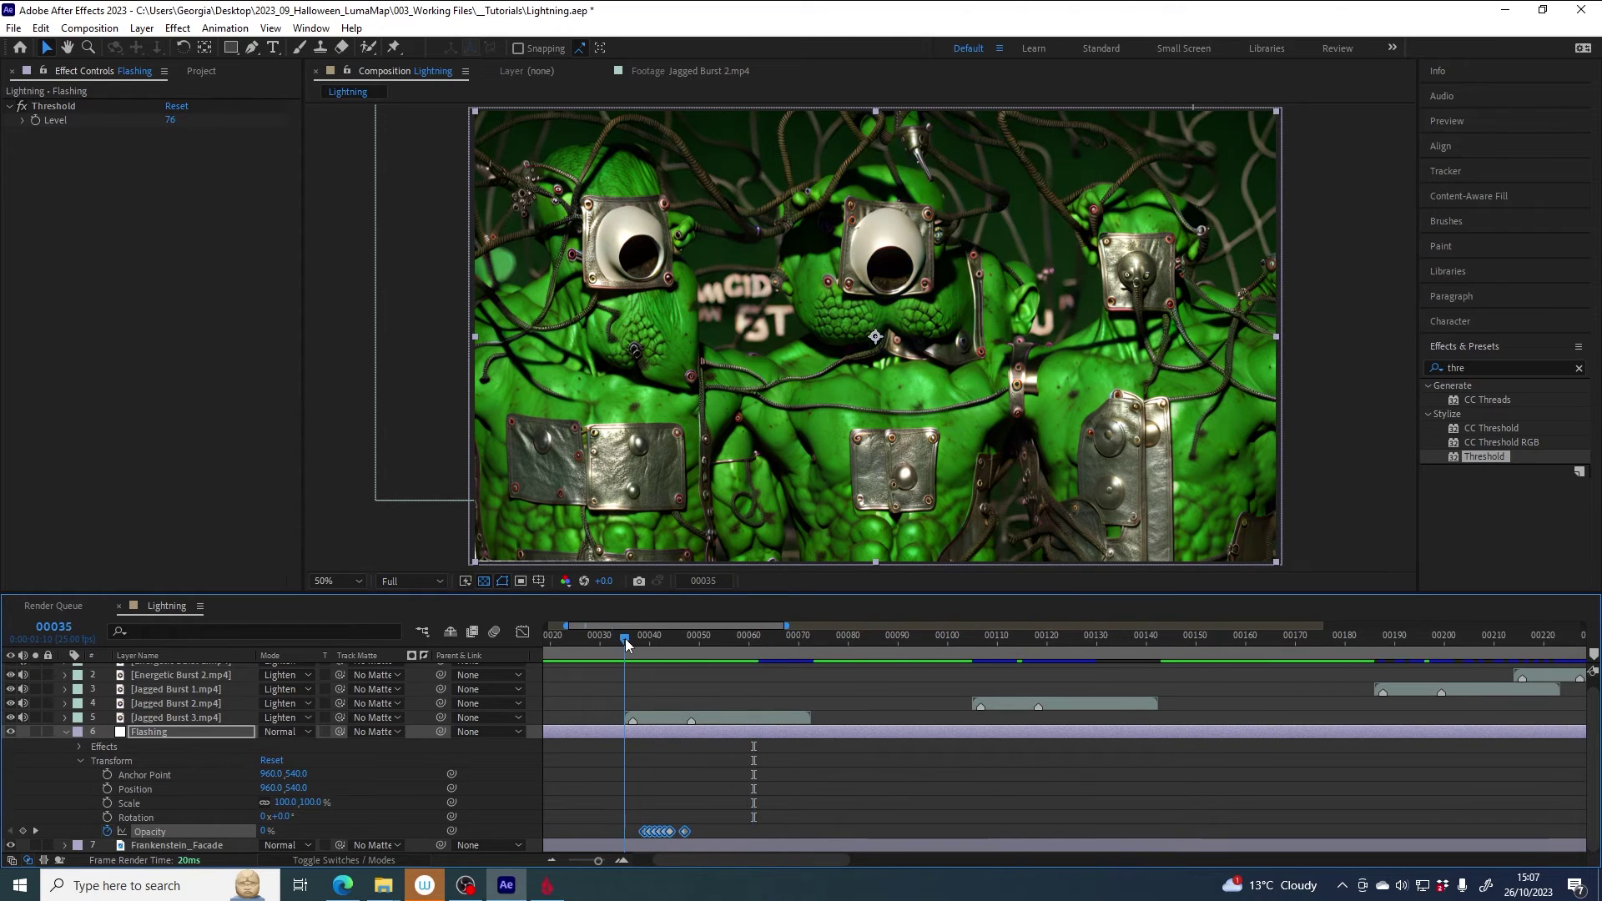
{"action": "key", "text": "space"}
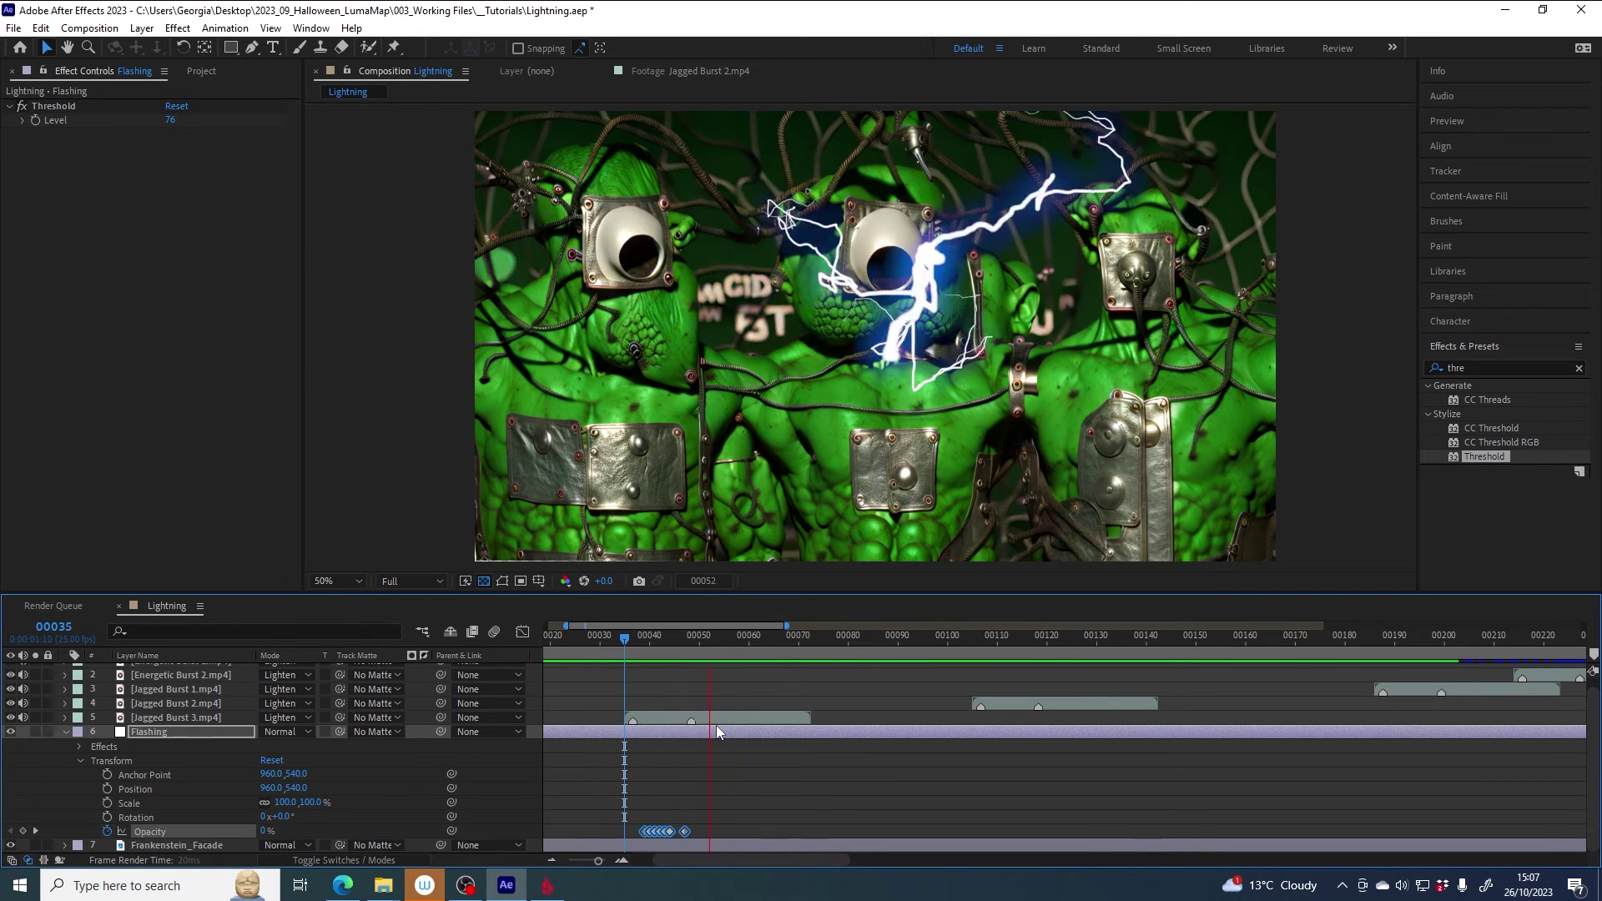
{"action": "key", "text": "space"}
{"action": "key", "text": "equal"}
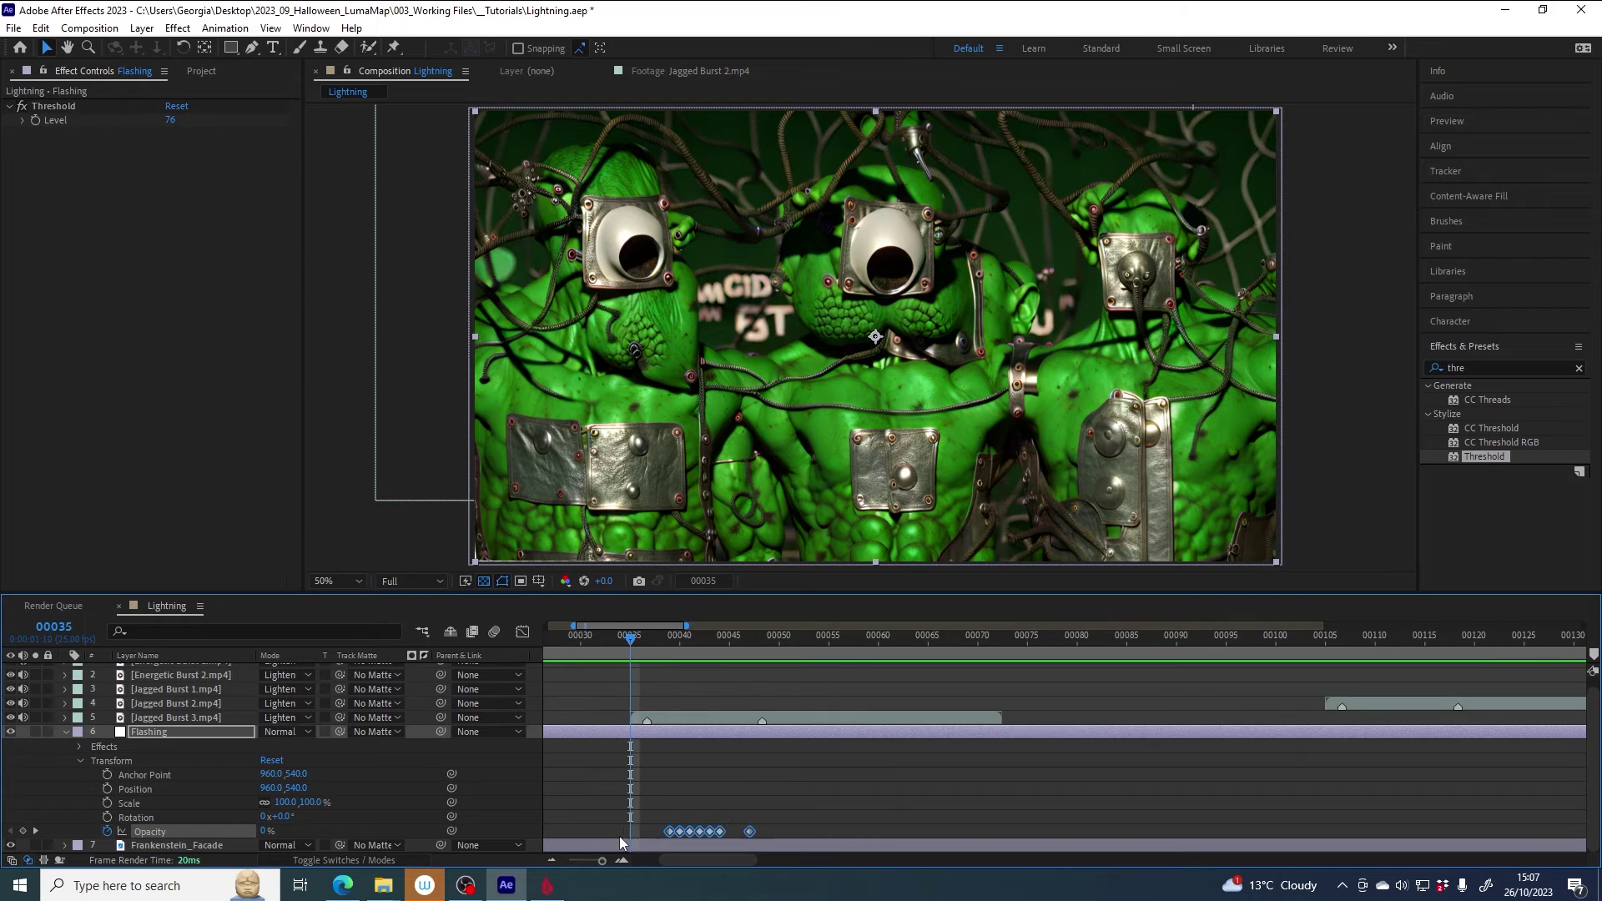
{"action": "scroll", "coordinate": [744, 812], "scroll_direction": "up", "scroll_amount": 3}
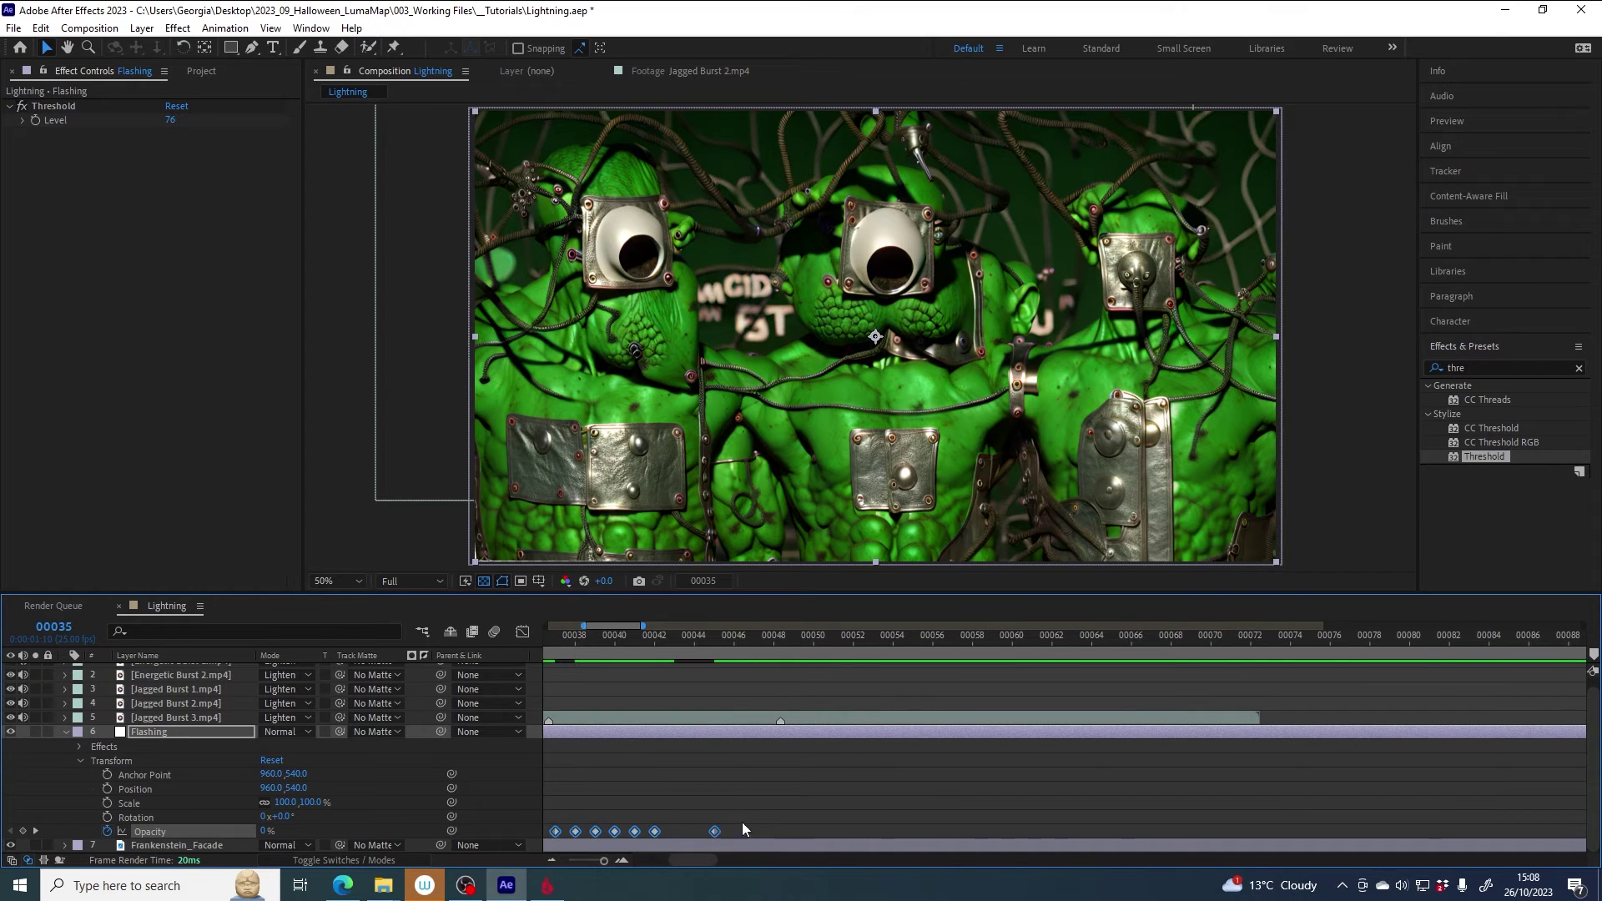
Step: Paste the flicker Opacity keyframes at frame 00046
{"action": "left_click", "coordinate": [748, 829]}
{"action": "left_click_drag", "start_coordinate": [592, 807], "coordinate": [704, 829]}
{"action": "left_click_drag", "start_coordinate": [611, 811], "coordinate": [719, 829]}
{"action": "left_click_drag", "start_coordinate": [714, 637], "coordinate": [870, 672]}
{"action": "key", "text": "ctrl+v"}
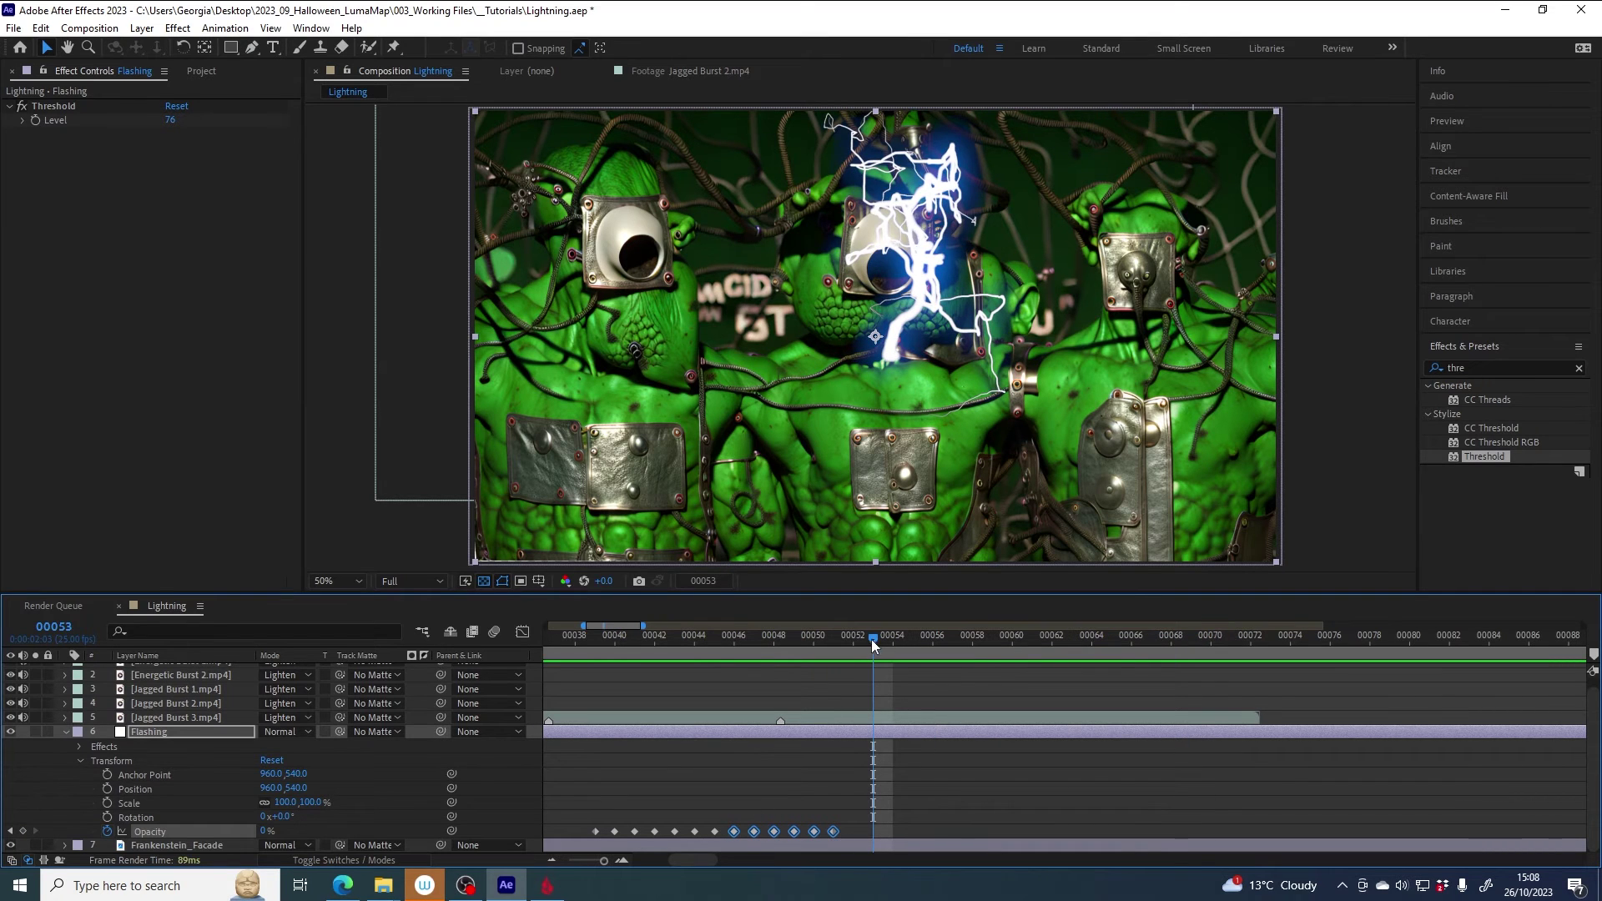
Step: Paste the flicker keyframes again at frame 00052 and preview the strobe
{"action": "left_click_drag", "start_coordinate": [871, 639], "coordinate": [1050, 652]}
{"action": "key", "text": "ctrl+v"}
{"action": "key", "text": "minus"}
{"action": "key", "text": "minus"}
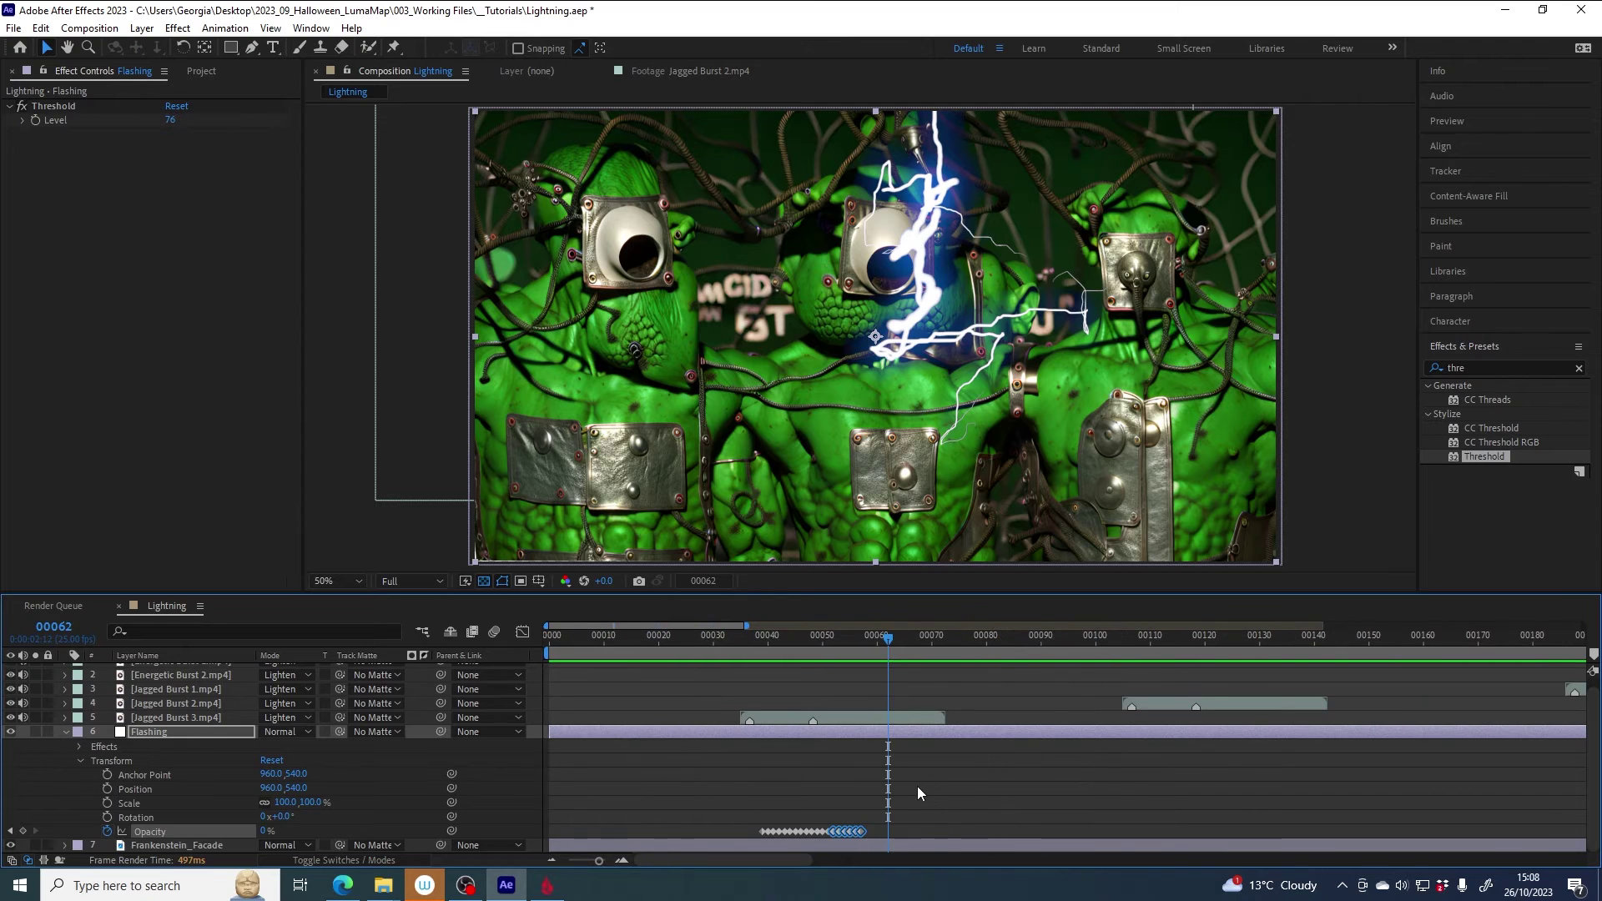
{"action": "key", "text": "space"}
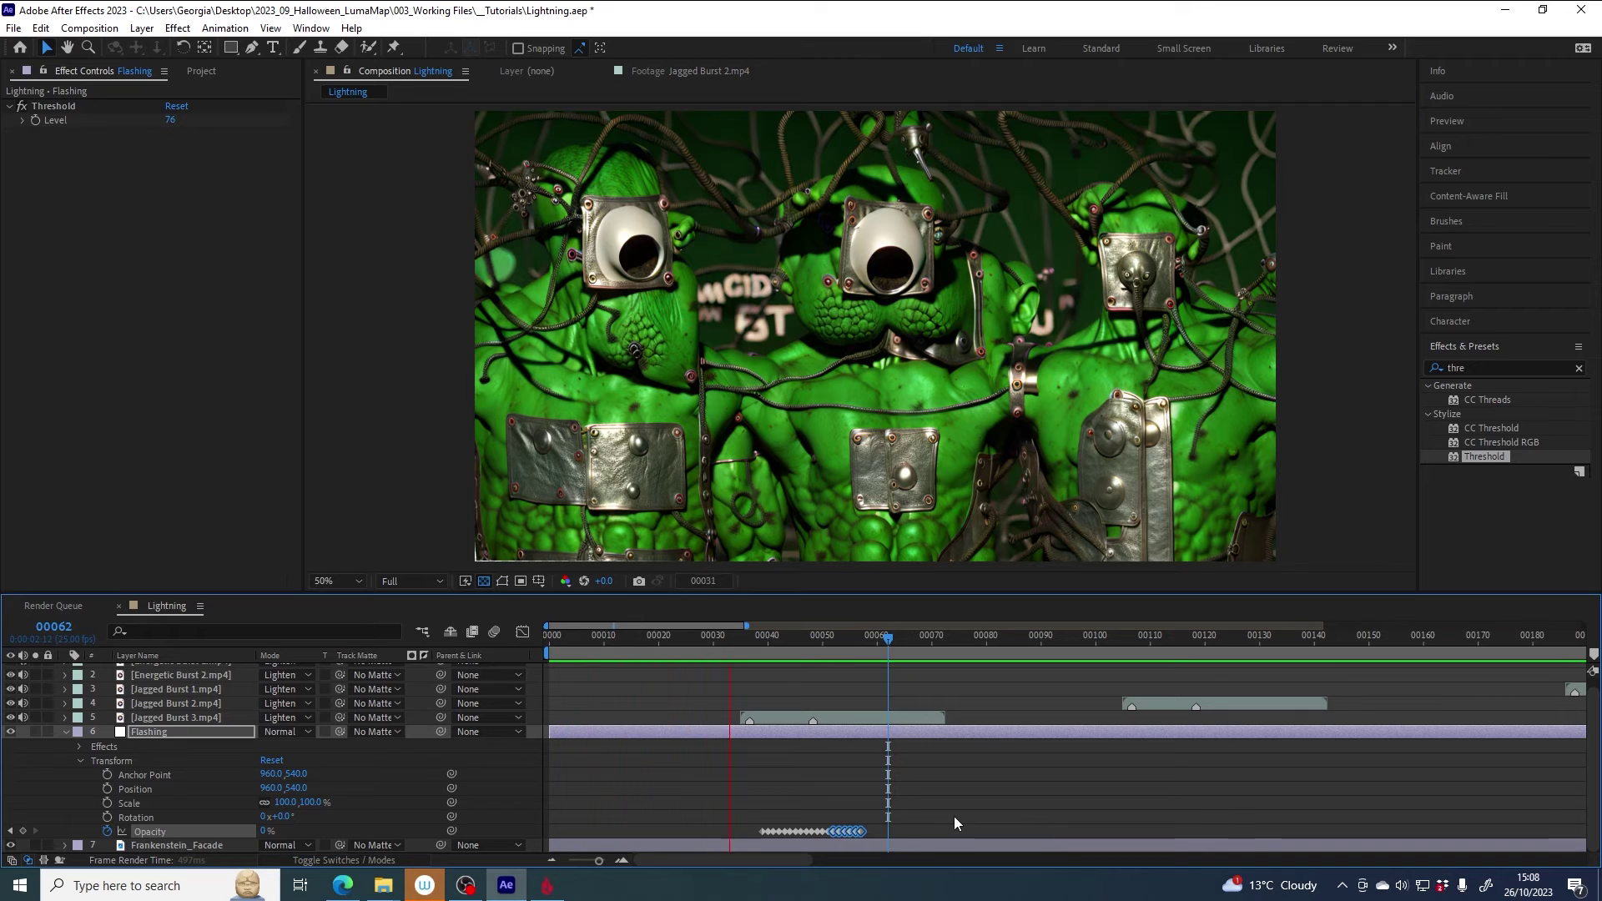
{"action": "key", "text": "space"}
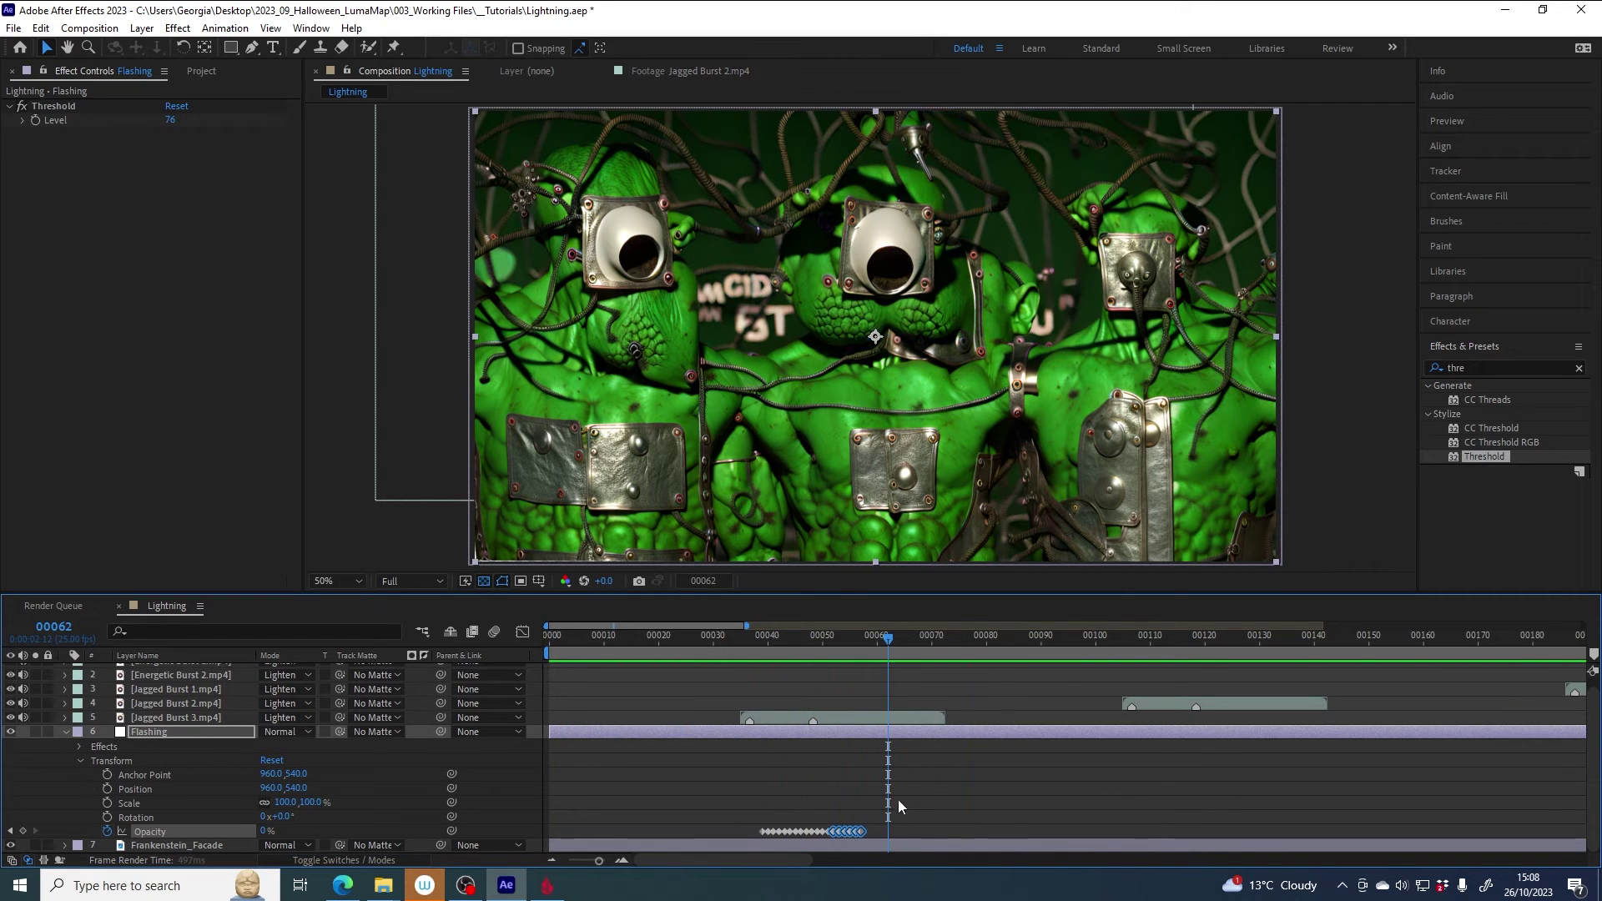
{"action": "left_click", "coordinate": [842, 793]}
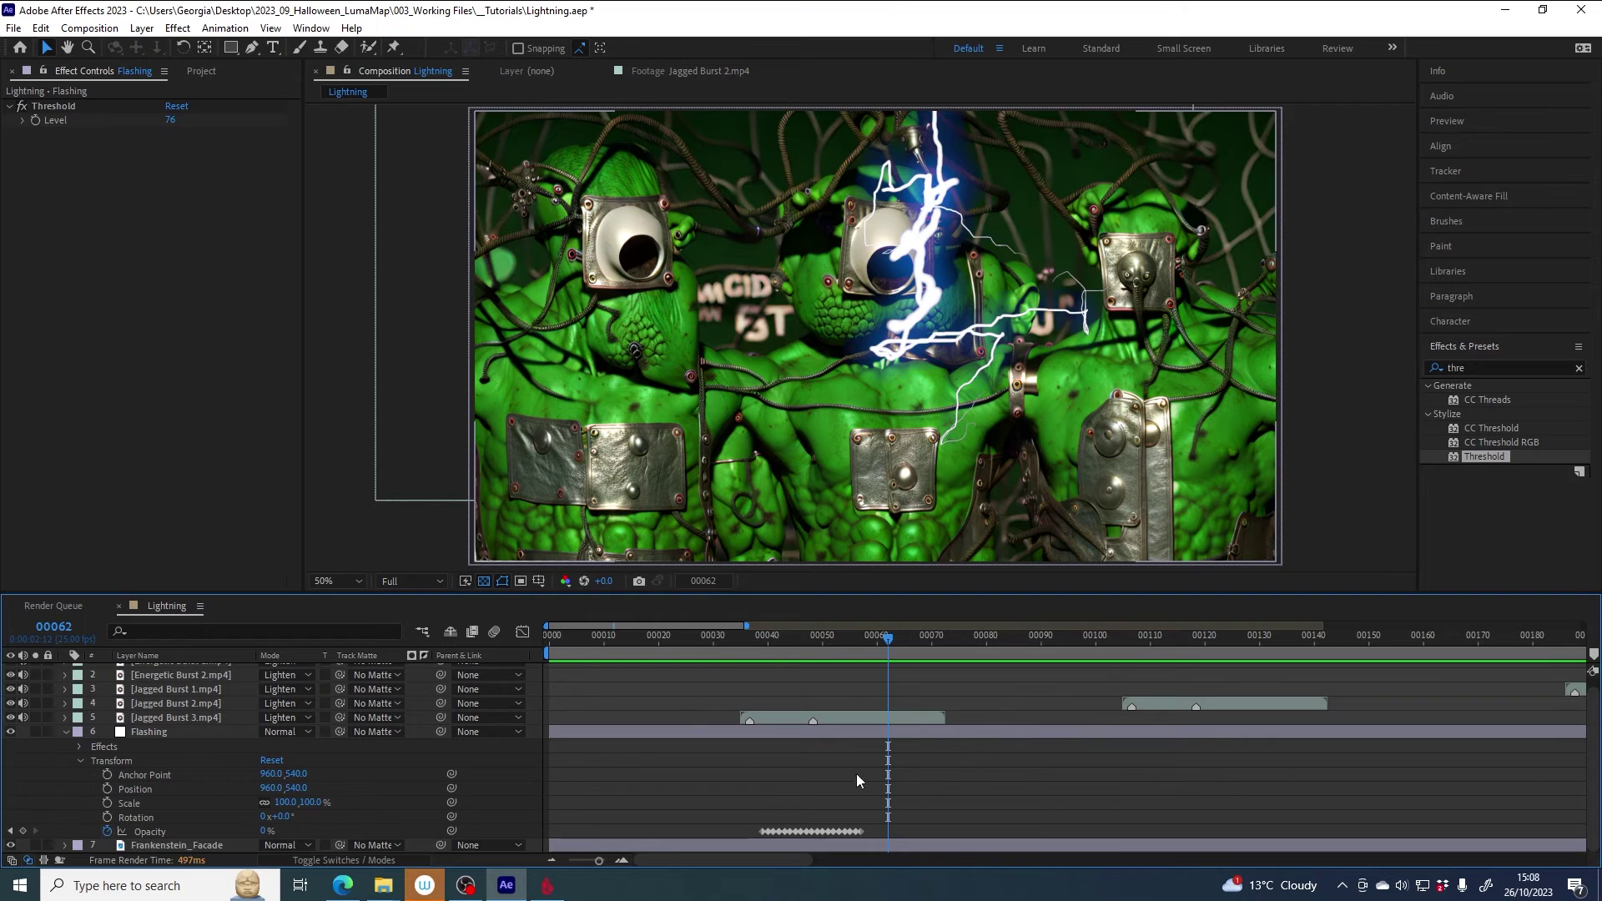
Step: Select all of Flashing's Opacity keyframes and scrub toward the second strike
{"action": "left_click_drag", "start_coordinate": [754, 813], "coordinate": [873, 833]}
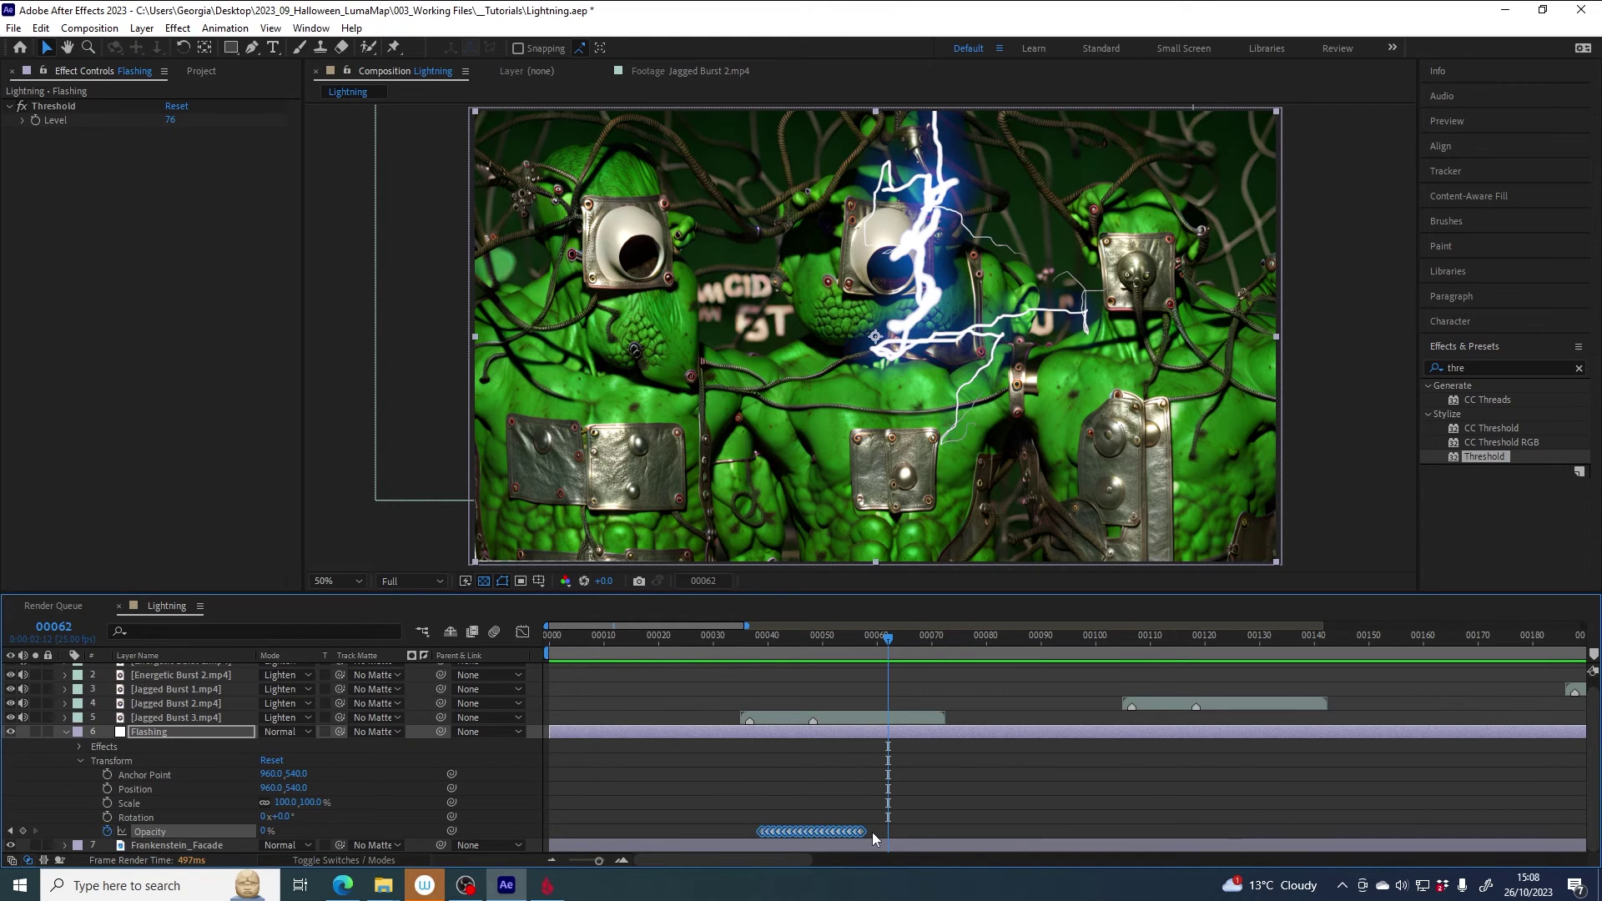
{"action": "scroll", "coordinate": [1038, 717], "scroll_direction": "down", "scroll_amount": 3}
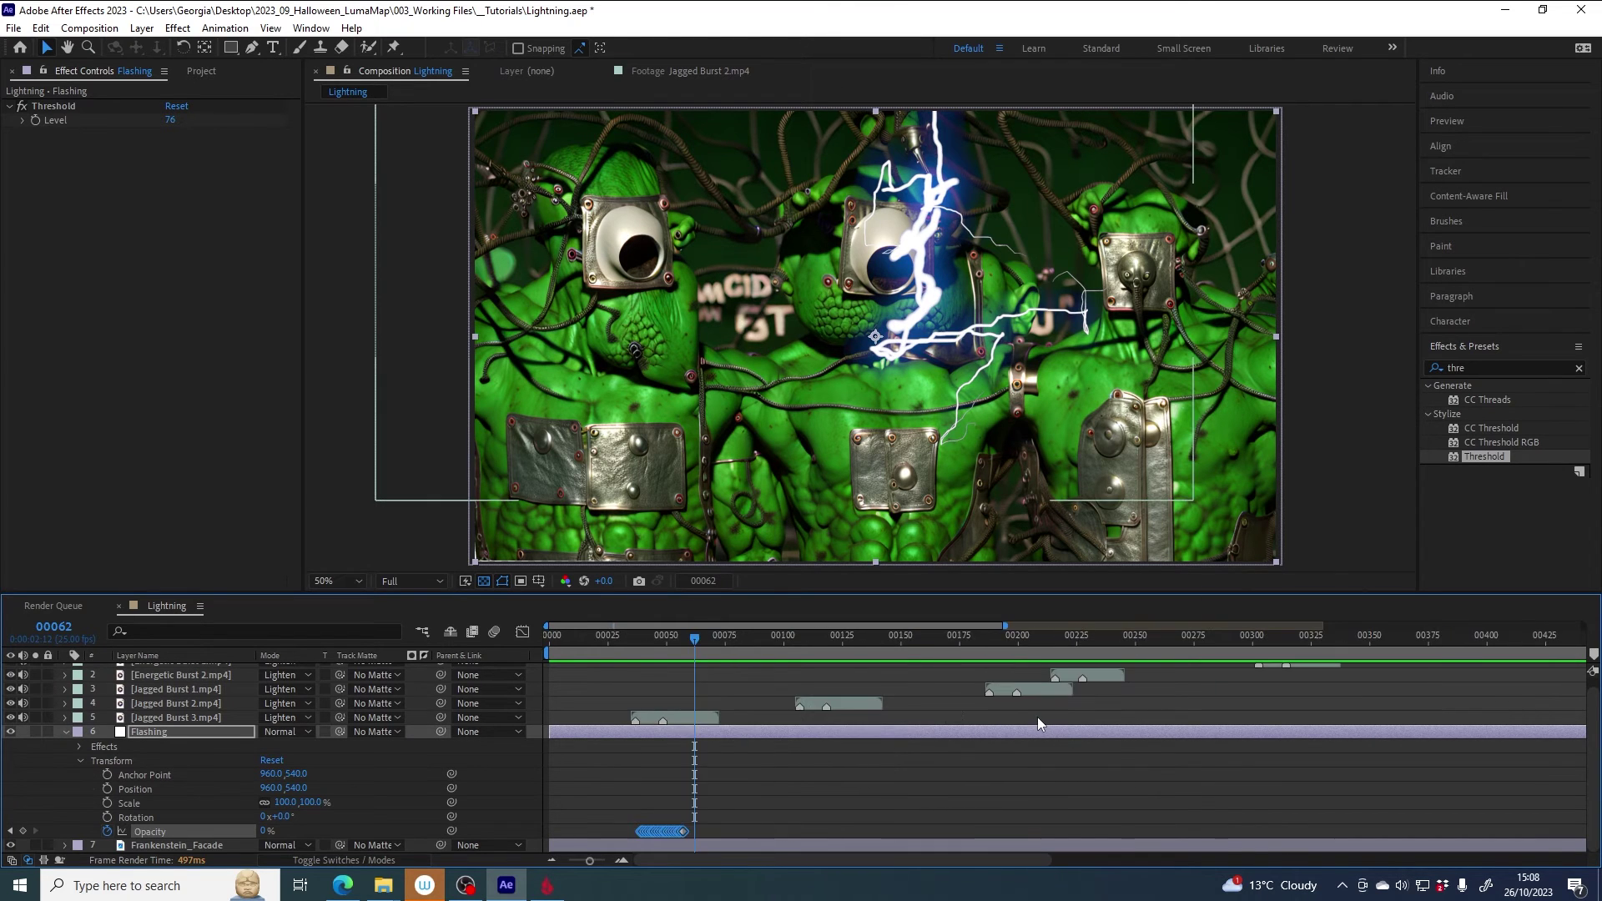
{"action": "left_click", "coordinate": [789, 637]}
{"action": "mouse_move", "coordinate": [791, 638]}
{"action": "left_mouse_down"}
{"action": "mouse_move", "coordinate": [933, 638]}
{"action": "mouse_move", "coordinate": [806, 648]}
{"action": "left_mouse_up"}
{"action": "left_click", "coordinate": [65, 733]}
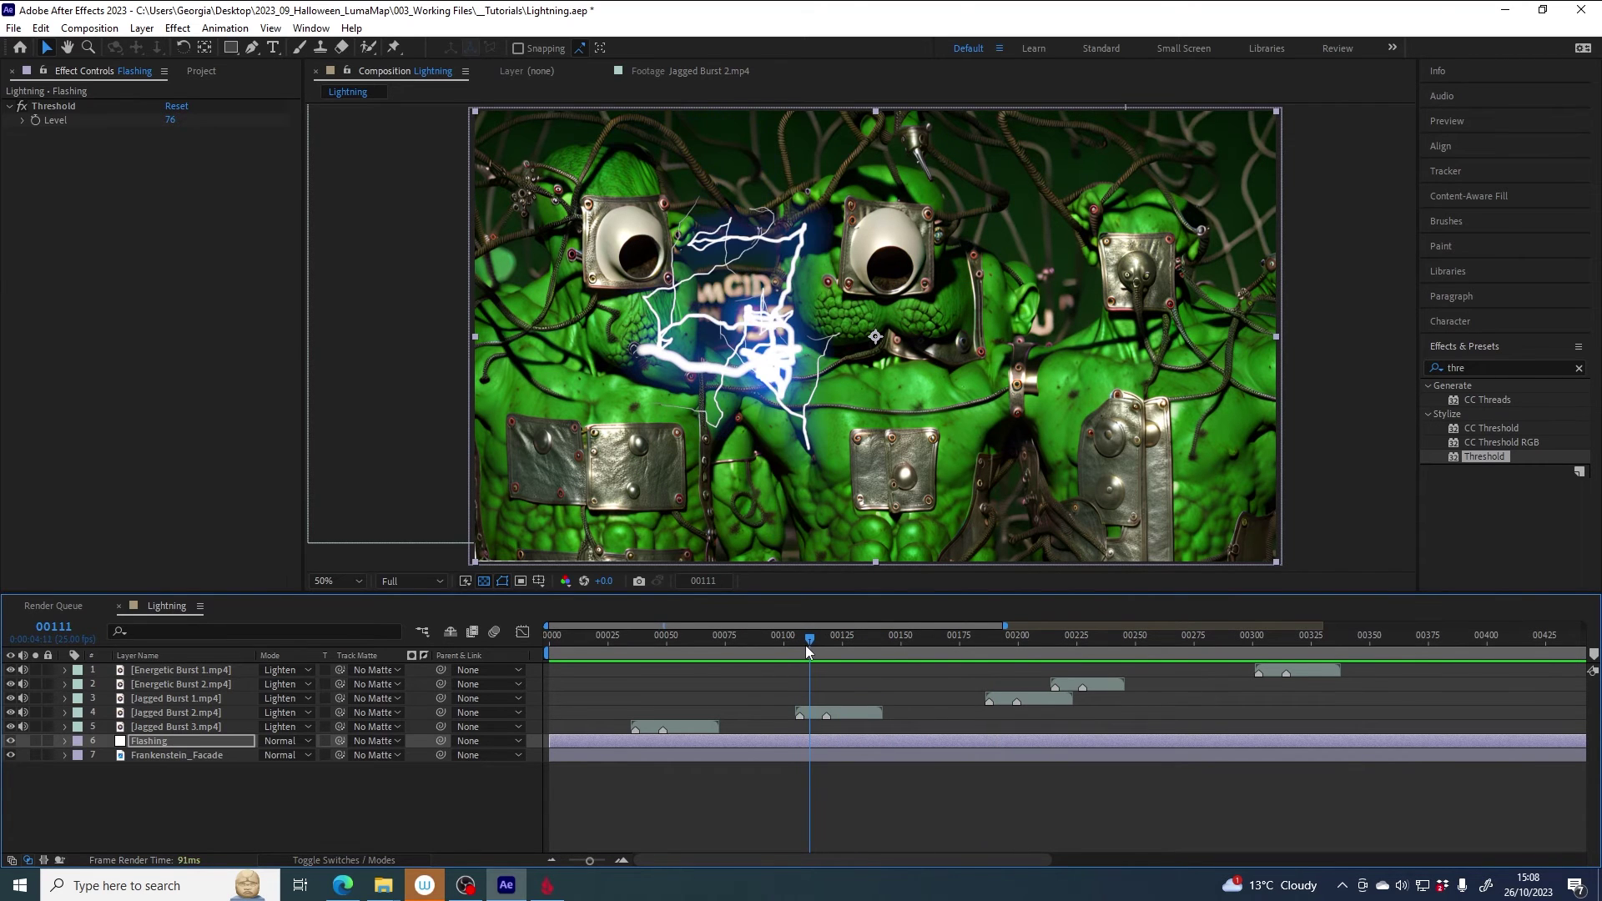
Step: Set the time to Jagged Burst 2's start at 00111 and reopen Flashing's properties
{"action": "left_click", "coordinate": [815, 712]}
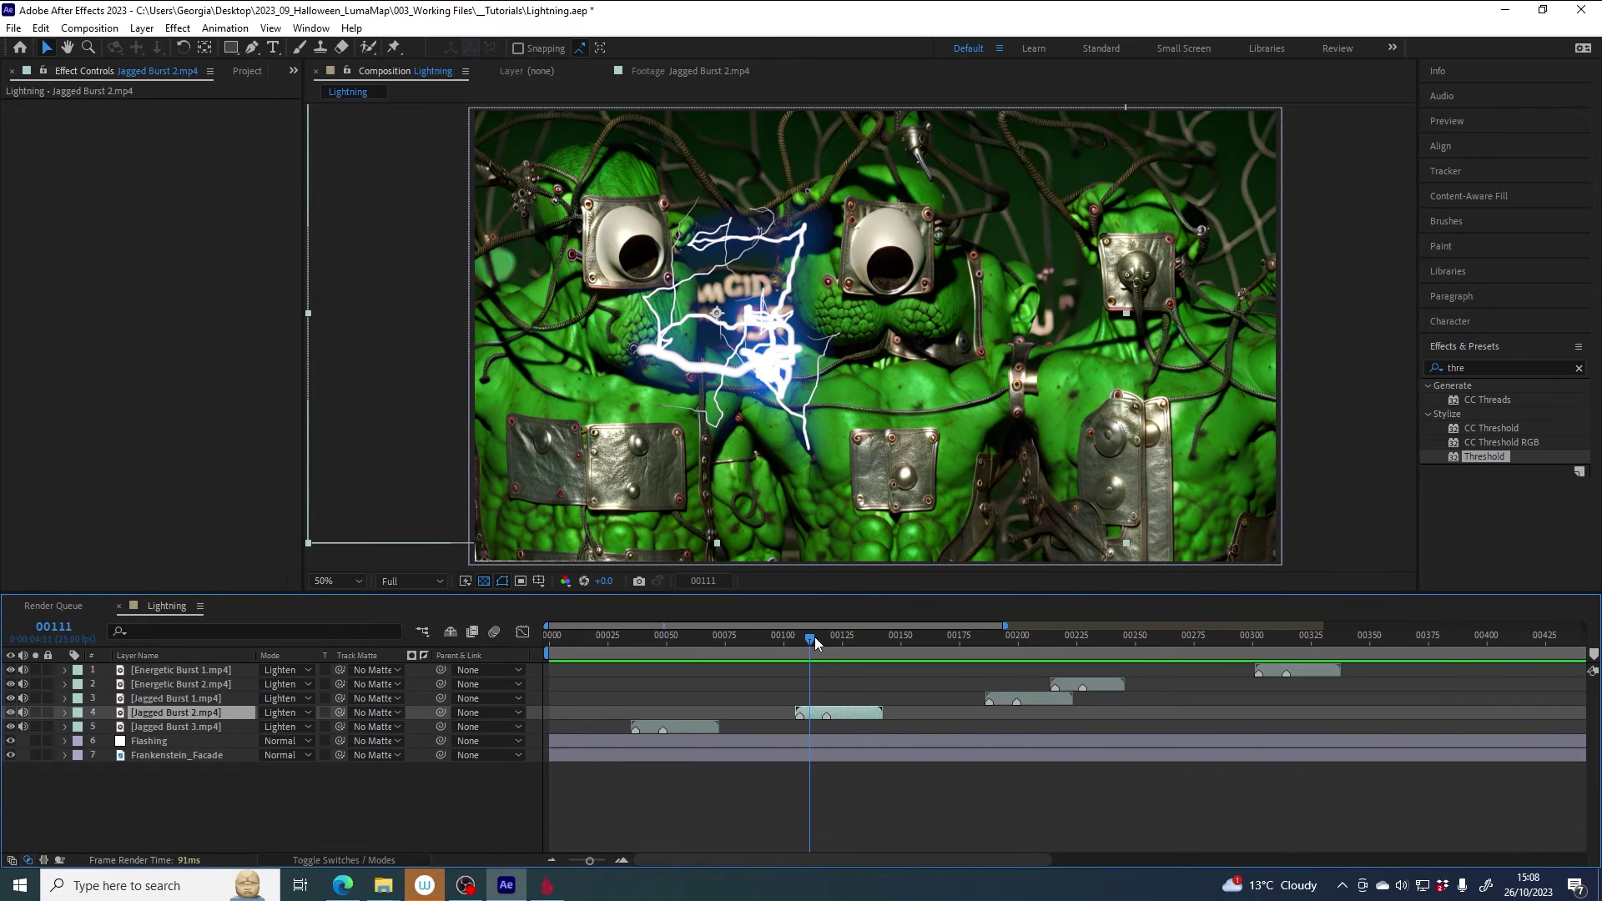
{"action": "left_click_drag", "start_coordinate": [814, 638], "coordinate": [814, 638]}
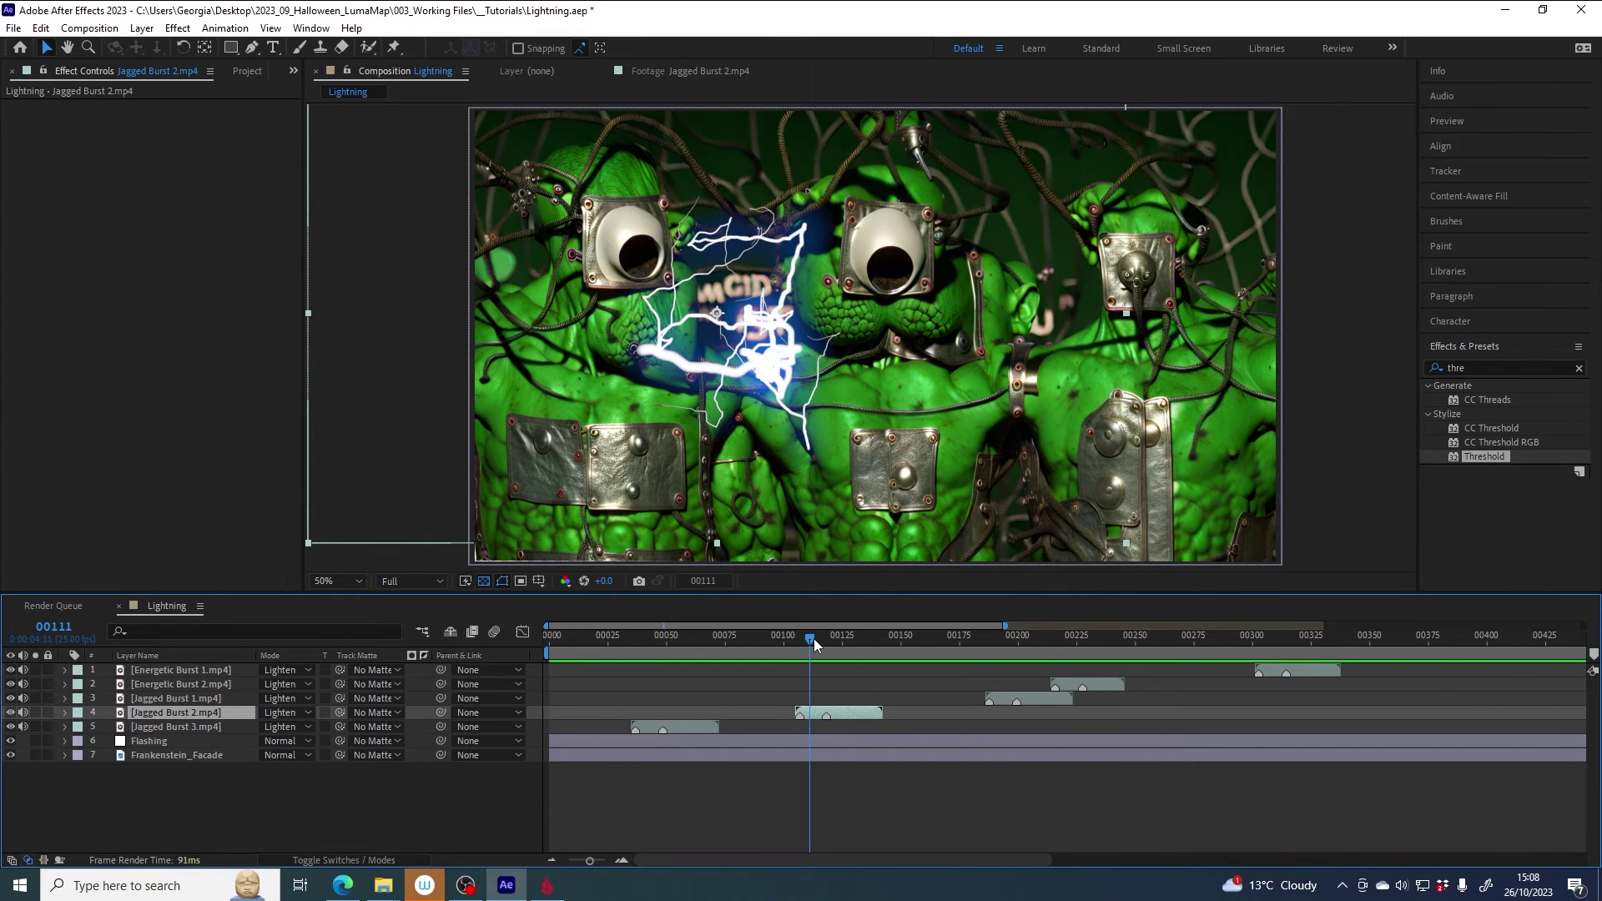
{"action": "left_click", "coordinate": [817, 741]}
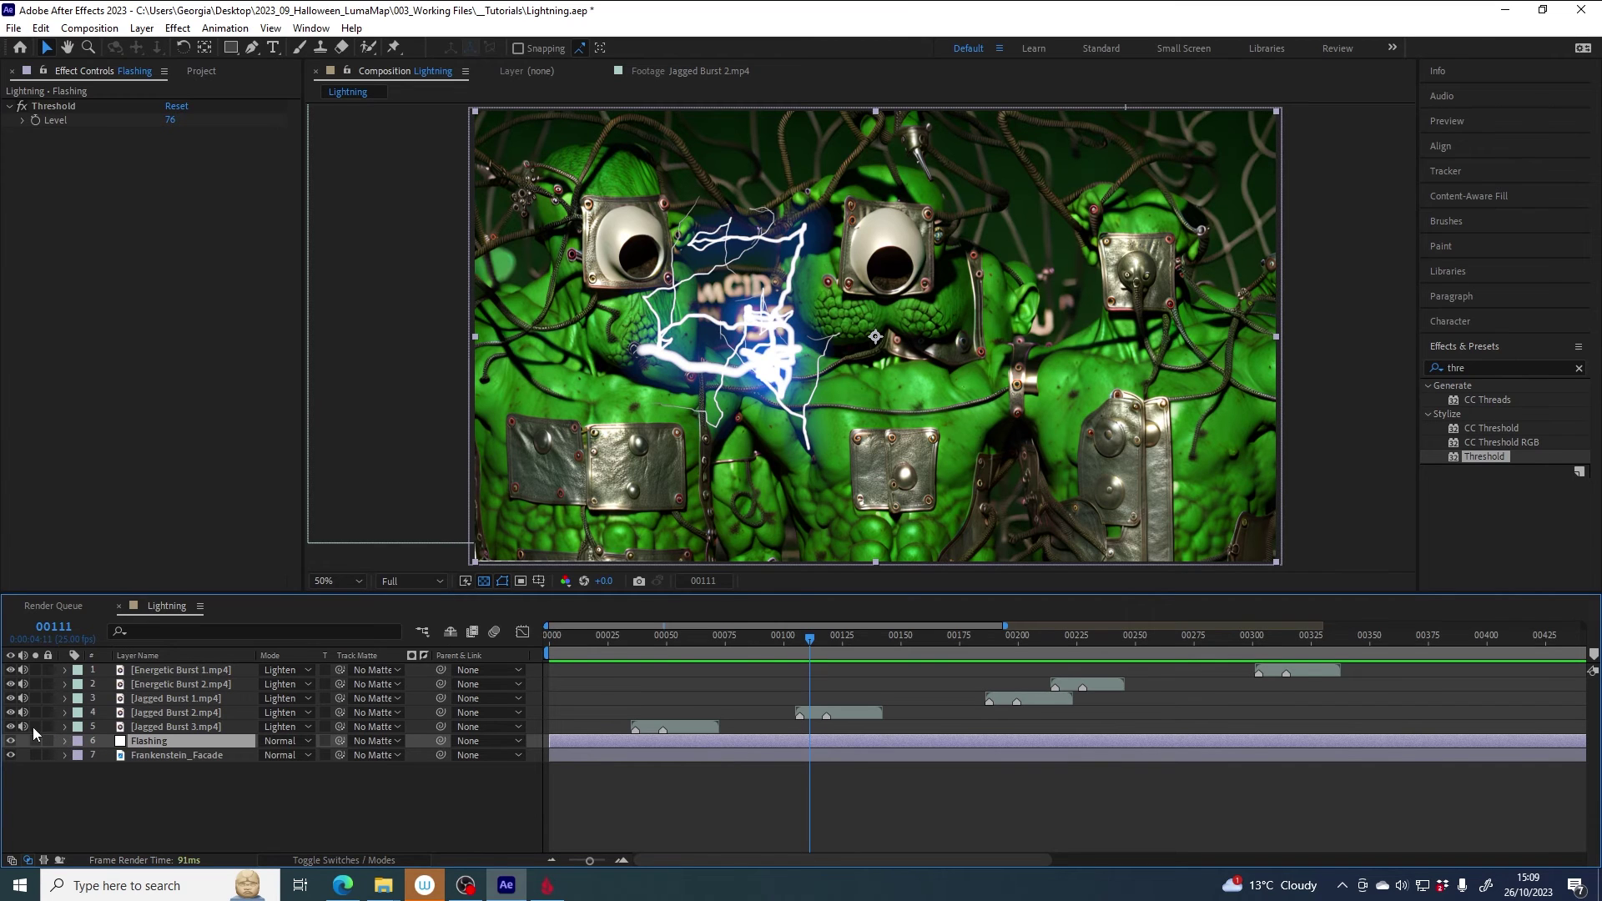
{"action": "left_click", "coordinate": [65, 741]}
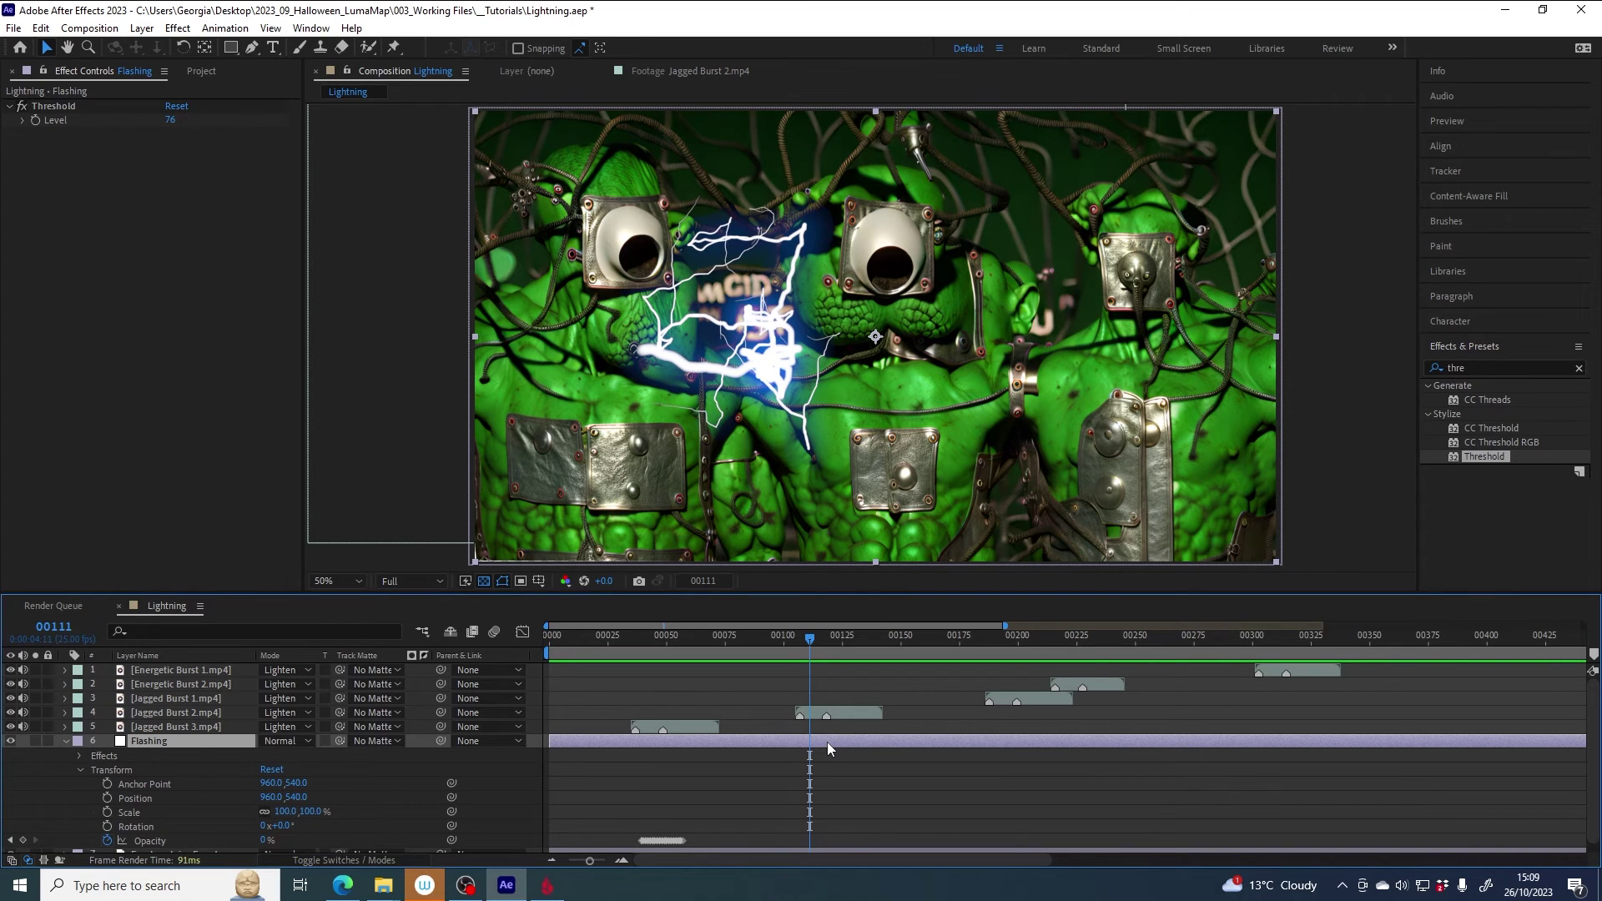
Step: Paste the Opacity flicker keyframes onto the Flashing layer at frames 00111 and 00192
{"action": "key", "text": "ctrl+v"}
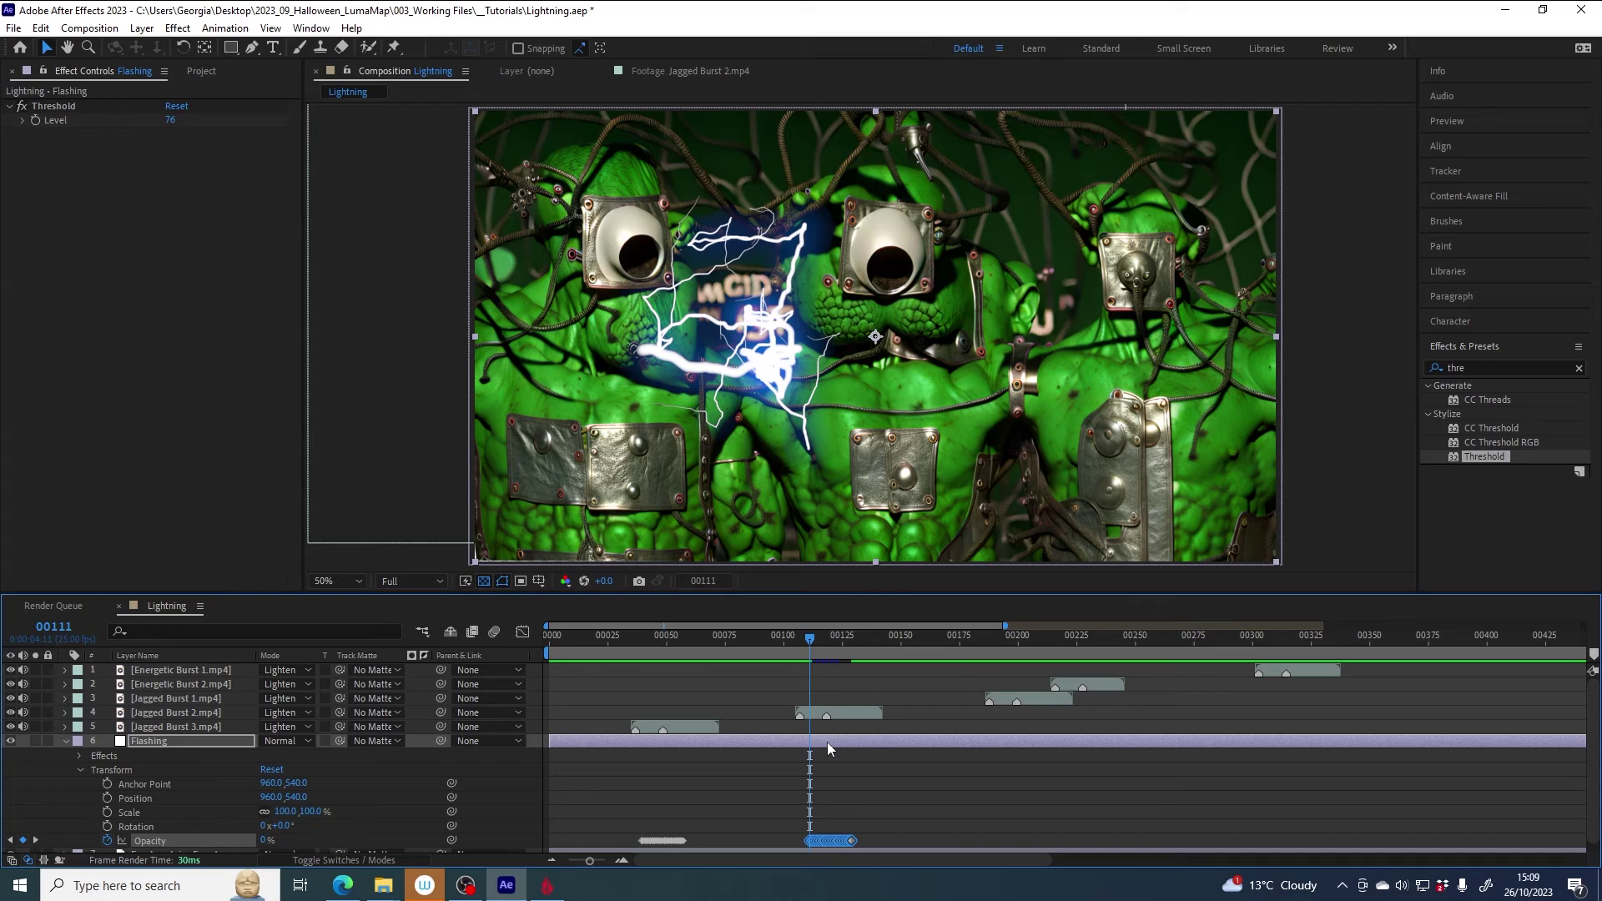
{"action": "left_click_drag", "start_coordinate": [809, 638], "coordinate": [998, 639]}
{"action": "left_click", "coordinate": [1018, 741]}
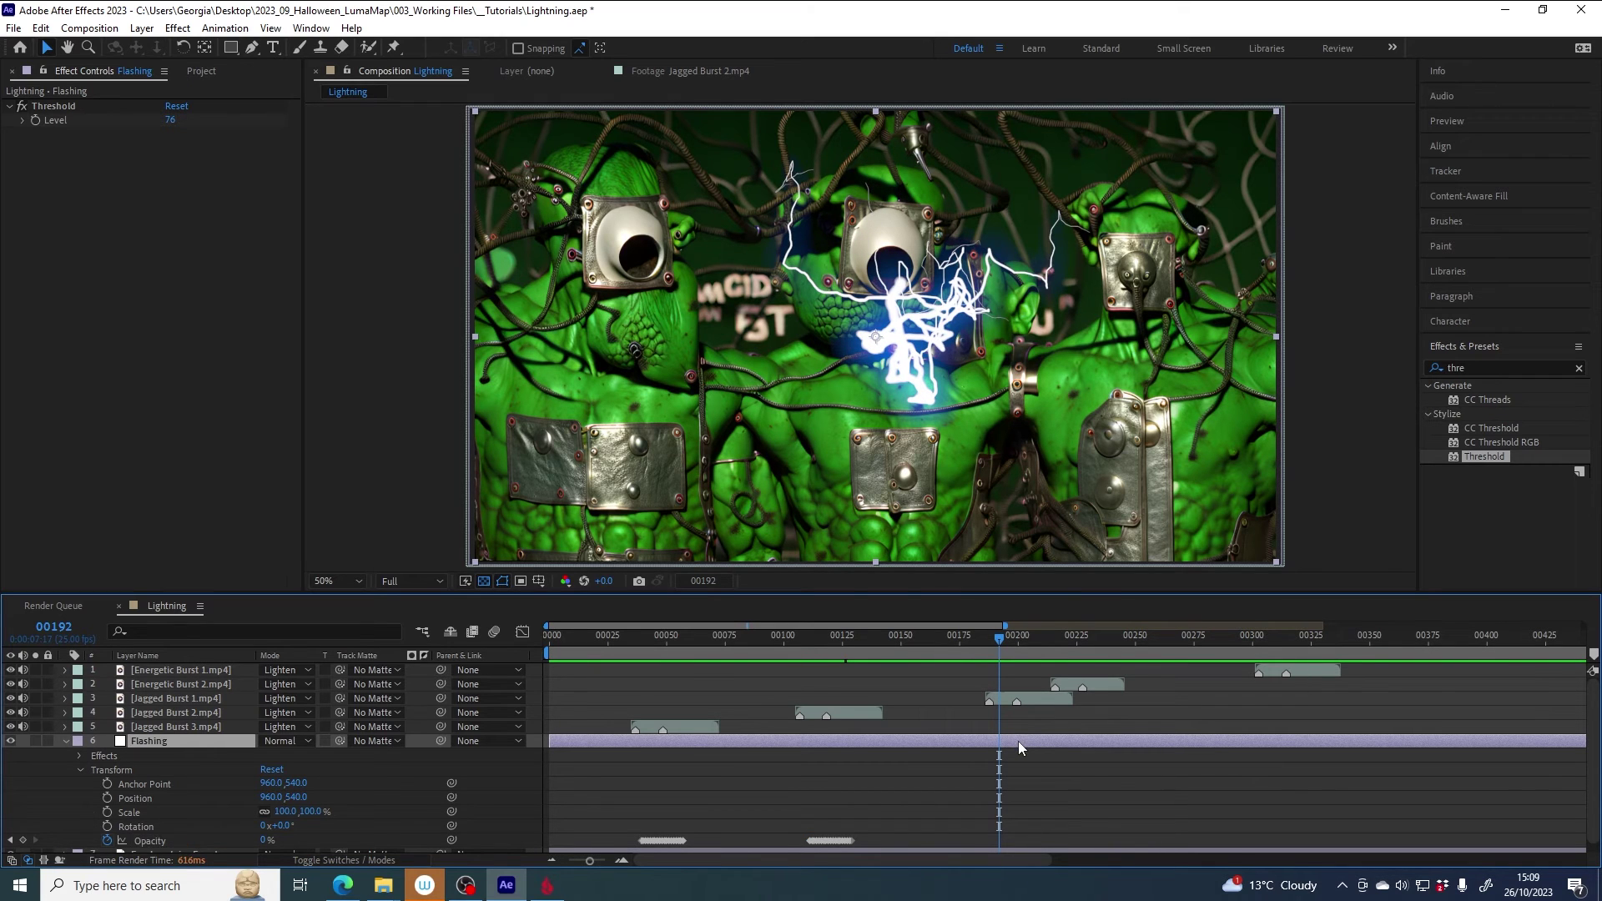
{"action": "key", "text": "ctrl+v"}
{"action": "left_click_drag", "start_coordinate": [1049, 637], "coordinate": [1064, 631]}
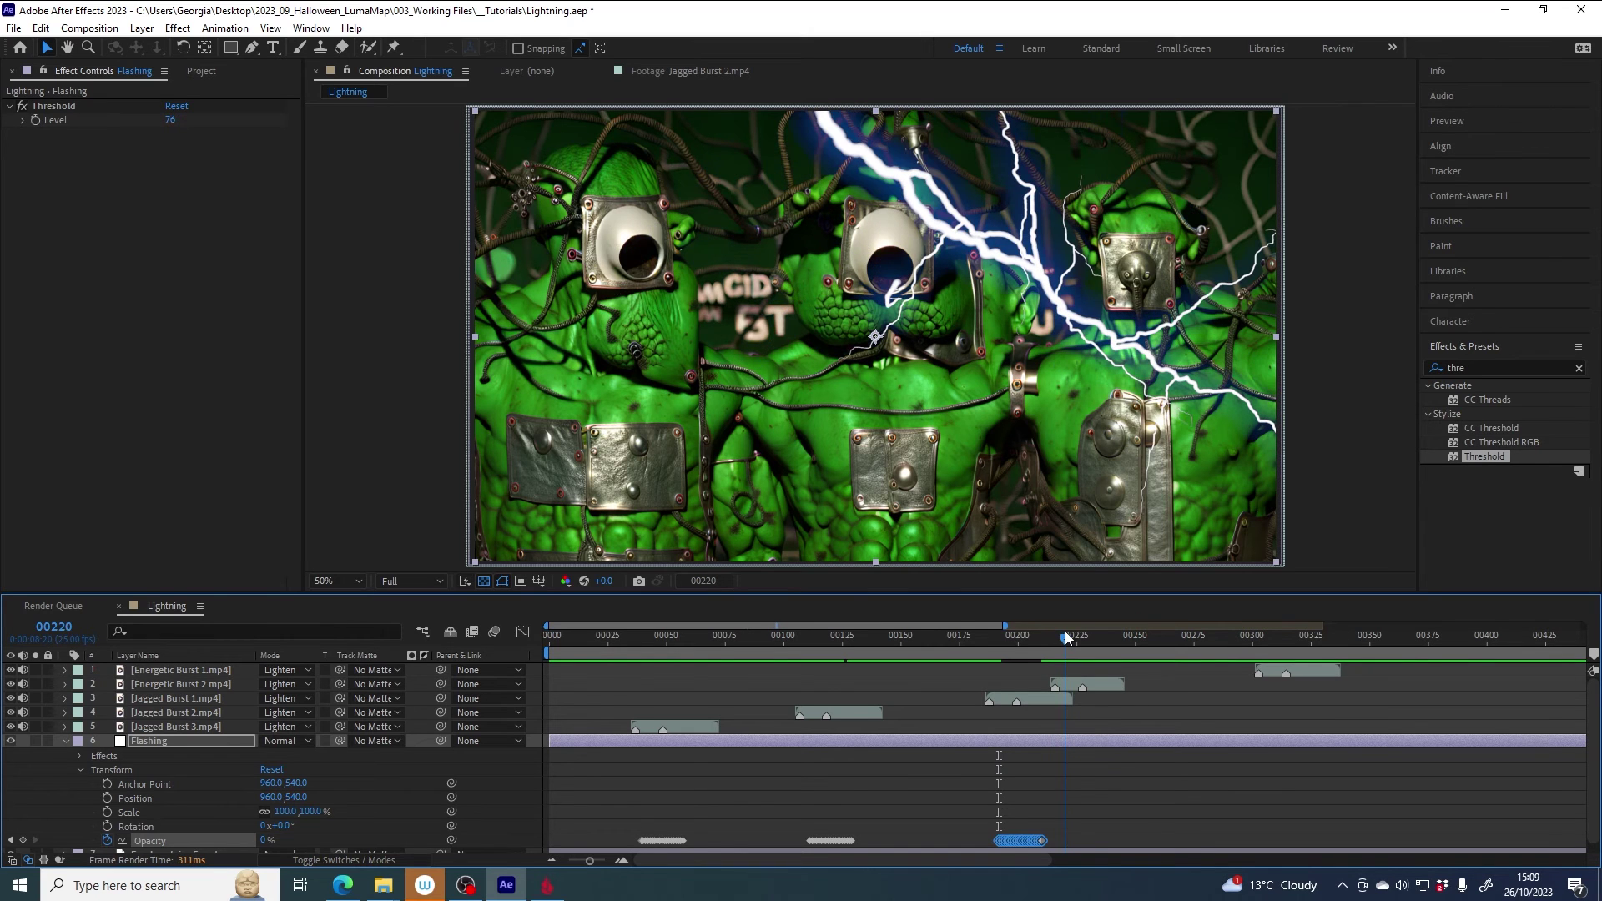
{"action": "left_click", "coordinate": [1076, 684]}
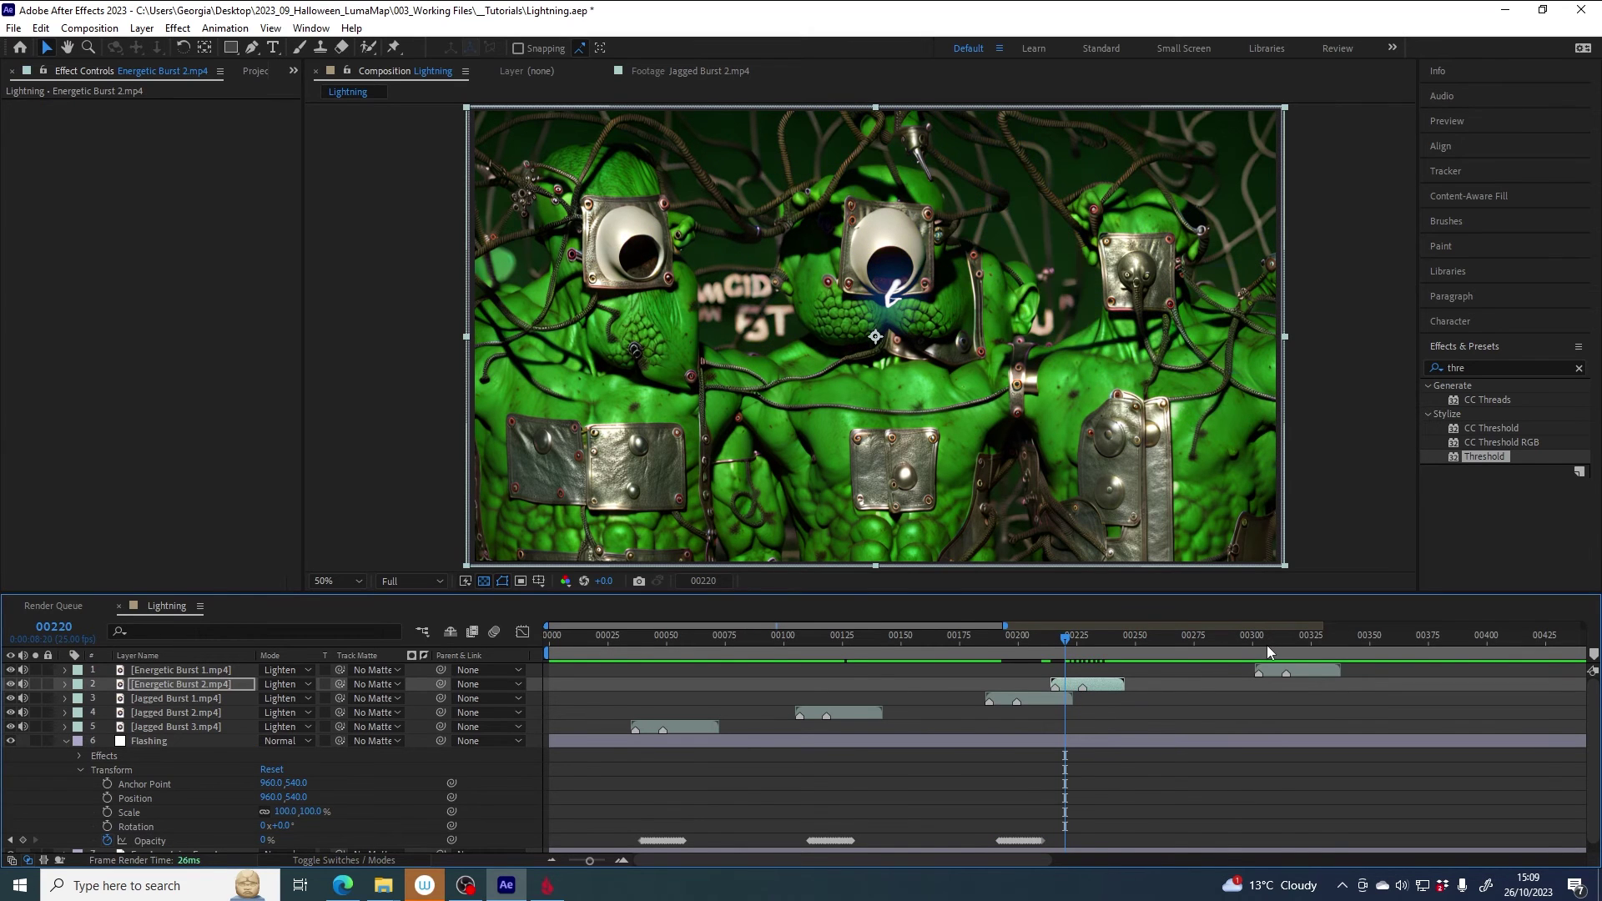
Step: View the Energetic Burst 2 clip, then expand its Transform properties in the Lightning comp
{"action": "double_click", "coordinate": [1099, 683]}
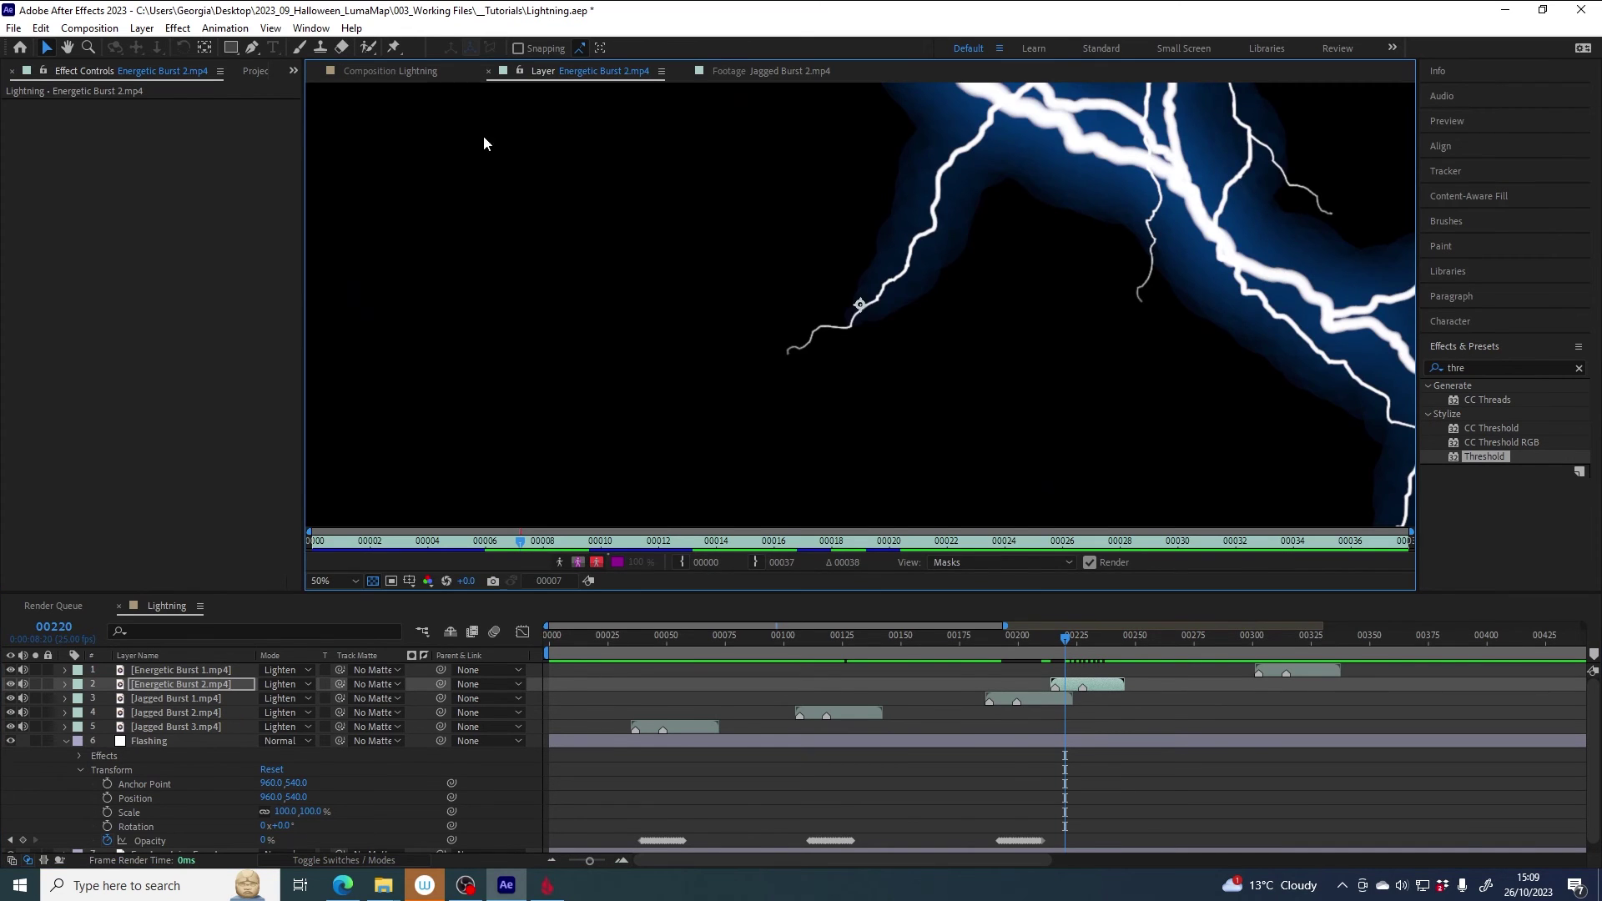
{"action": "left_click", "coordinate": [390, 70]}
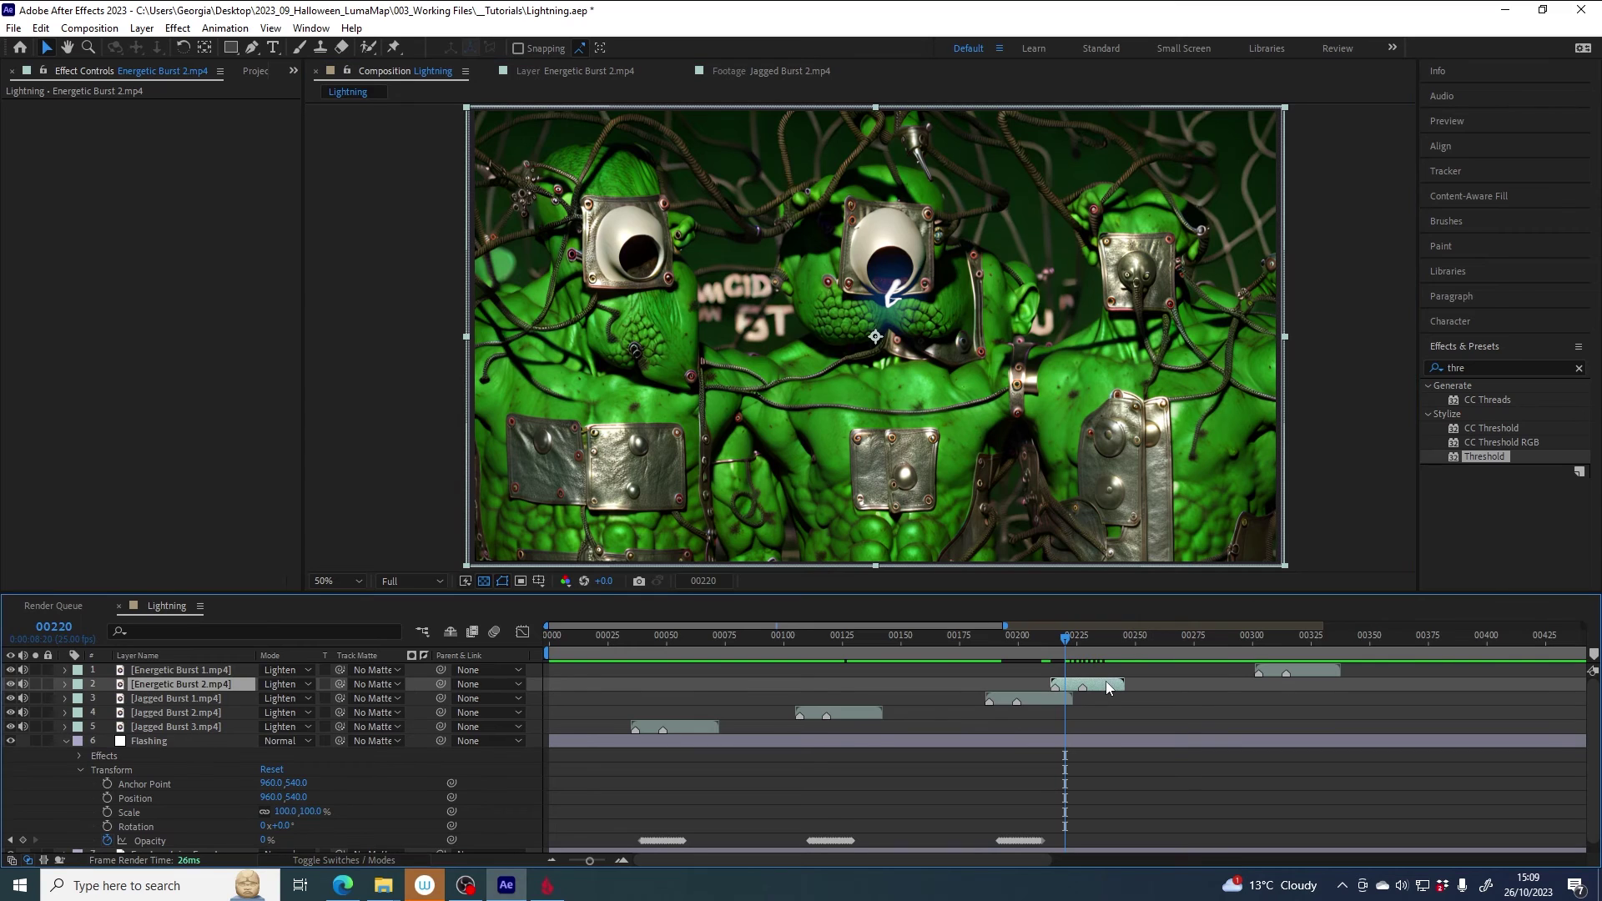
{"action": "left_click", "coordinate": [65, 685]}
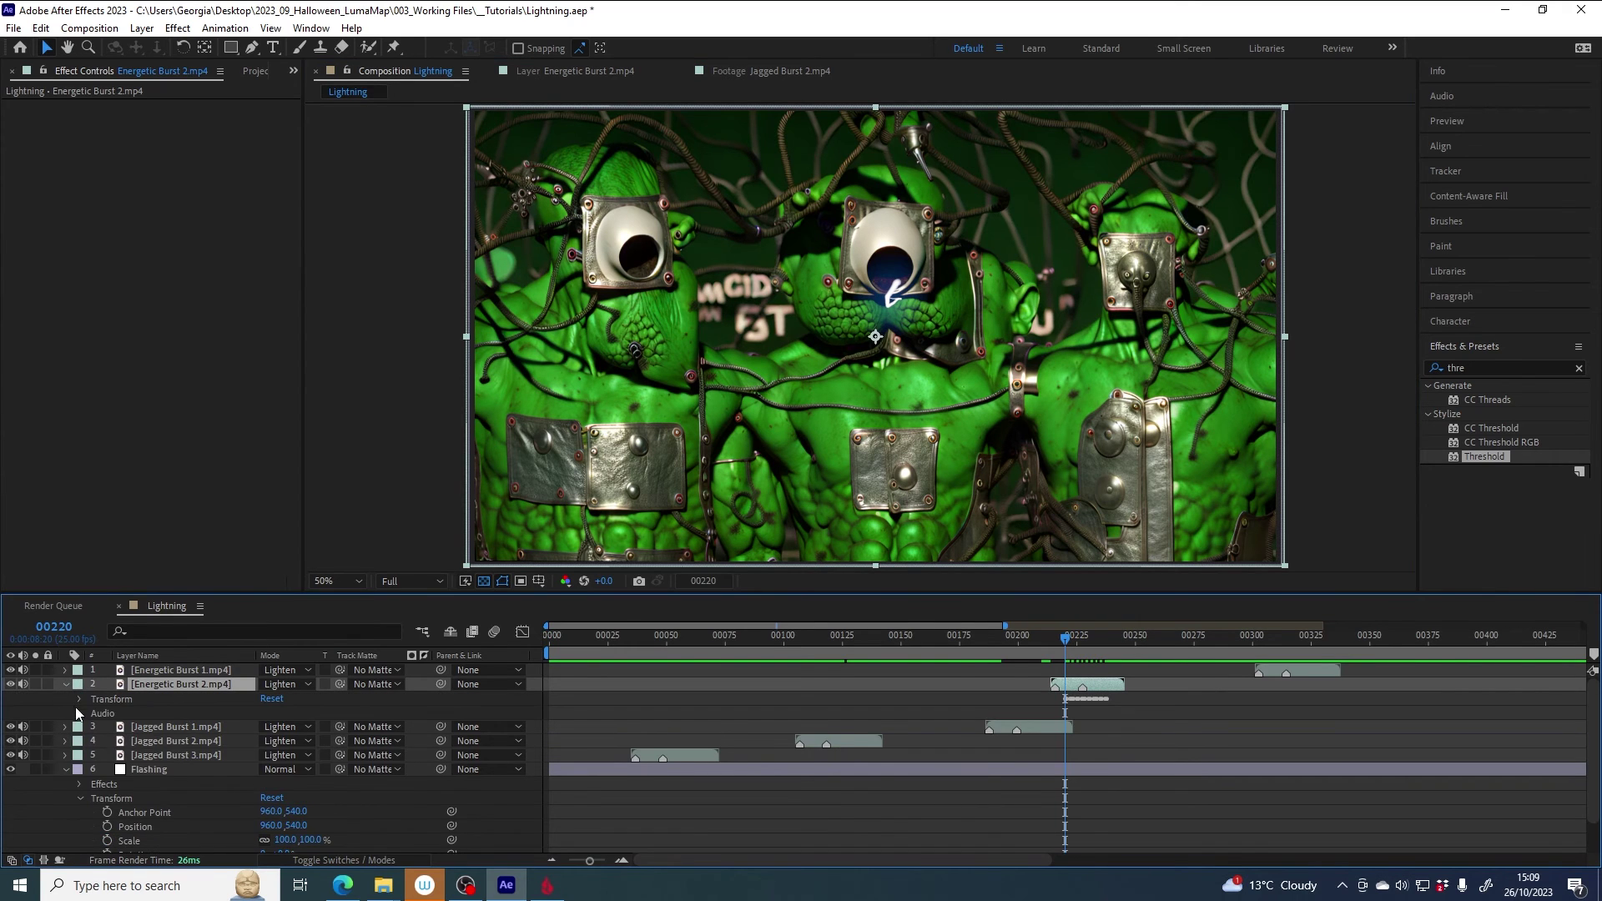
{"action": "left_click", "coordinate": [79, 699]}
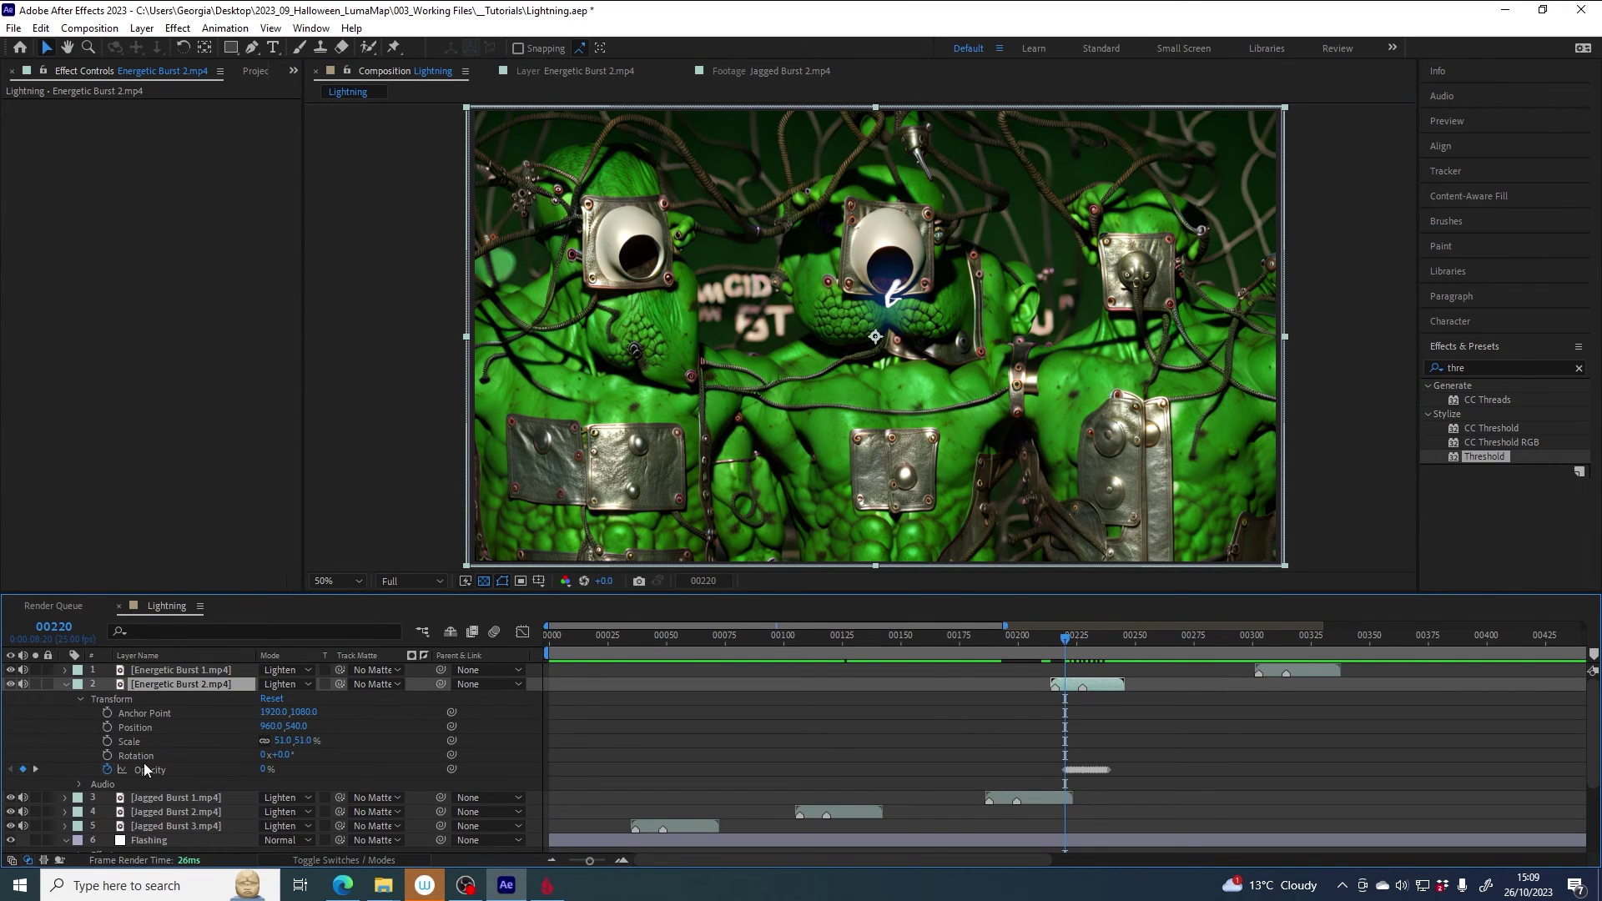
Step: Clear Energetic Burst 2's Opacity keyframes and set its Opacity to 100%
{"action": "left_click_drag", "start_coordinate": [1077, 780], "coordinate": [1095, 755]}
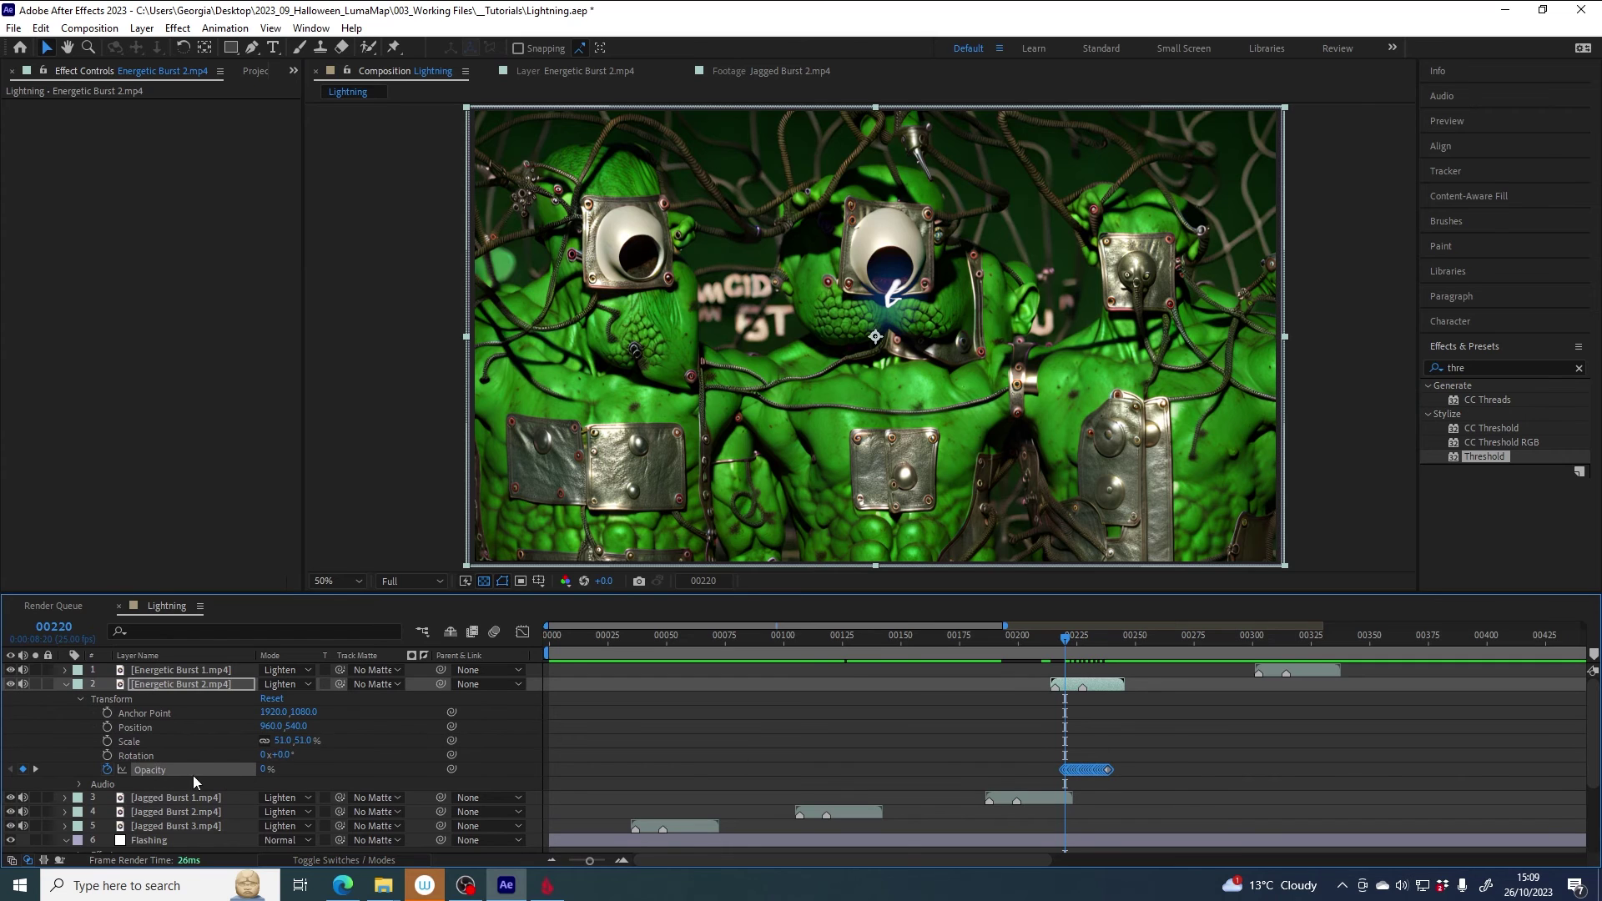
{"action": "left_click", "coordinate": [109, 768]}
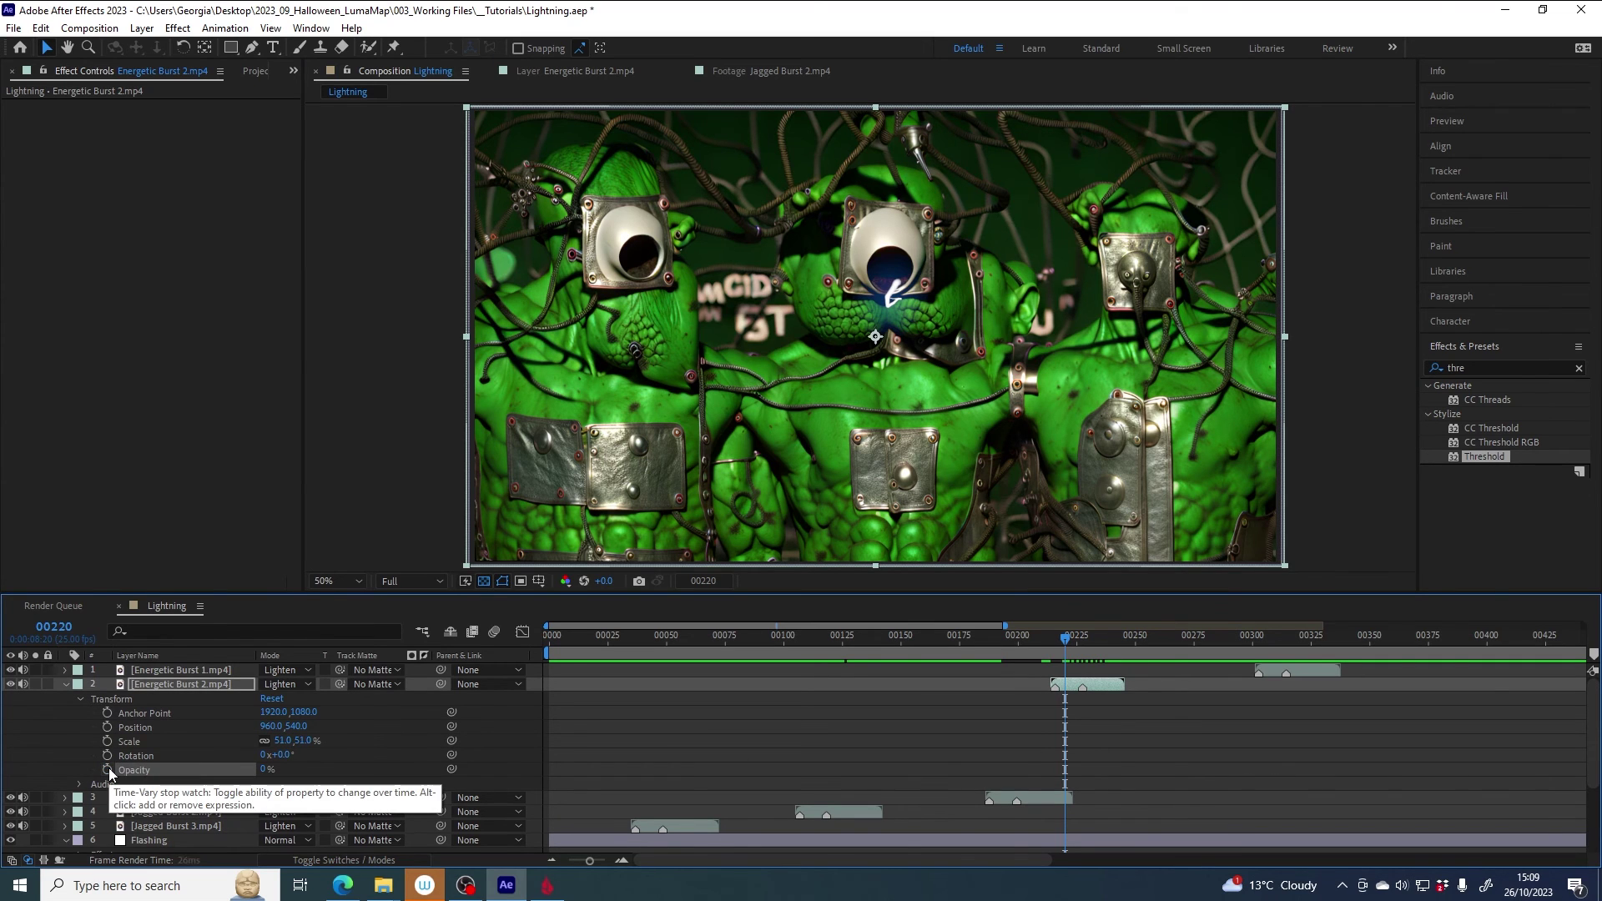
{"action": "left_click", "coordinate": [264, 769]}
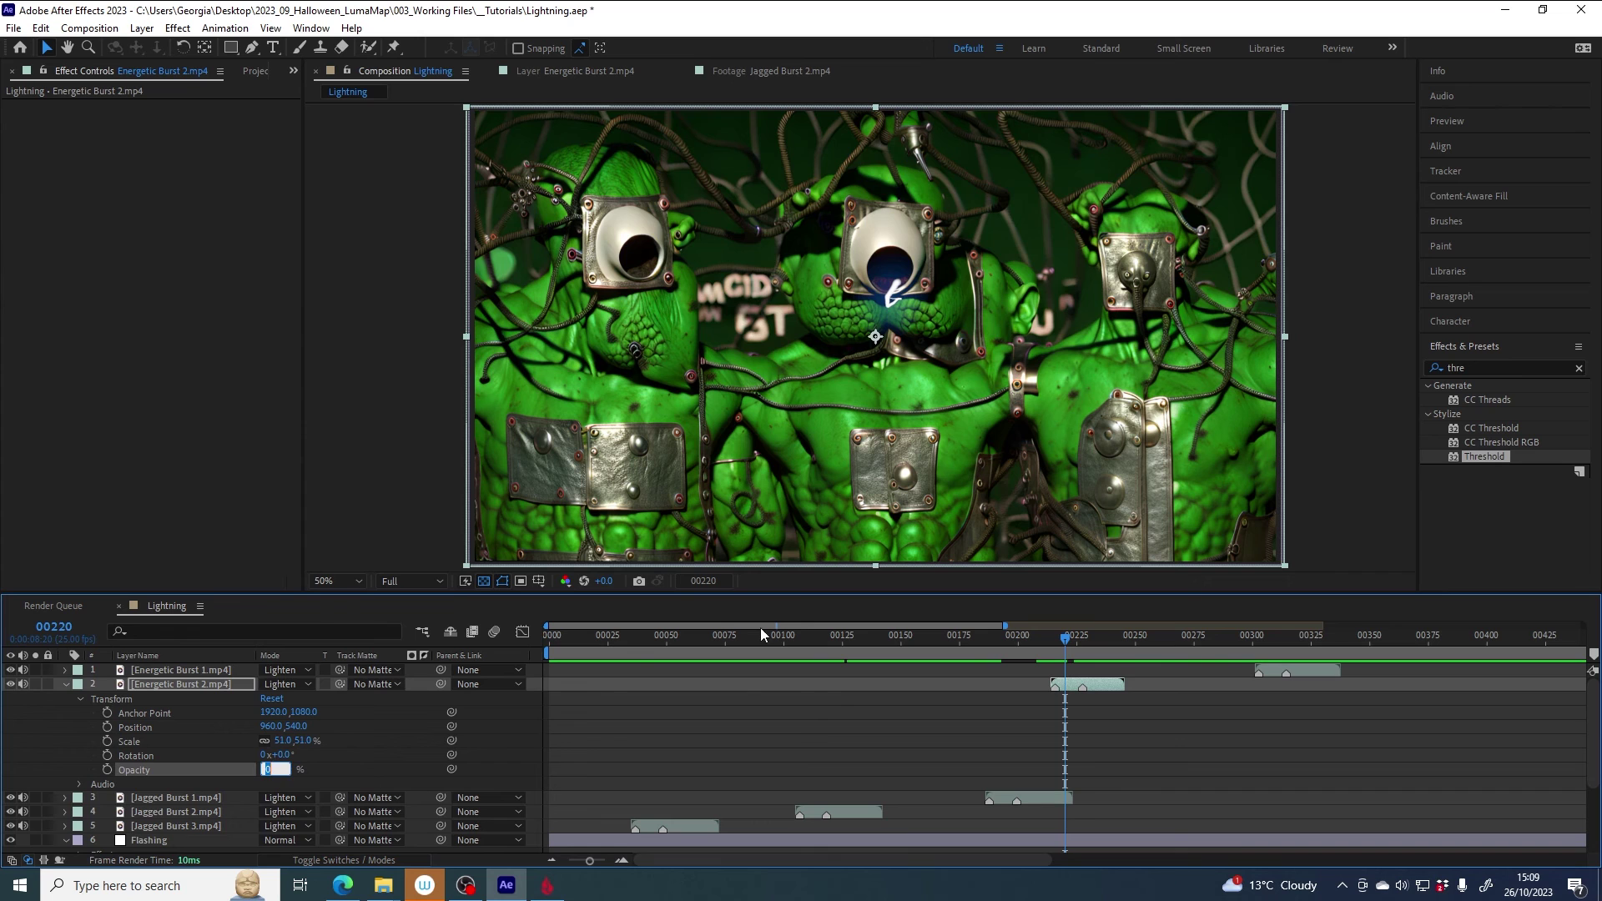
{"action": "type", "text": "100"}
{"action": "key", "text": "Return"}
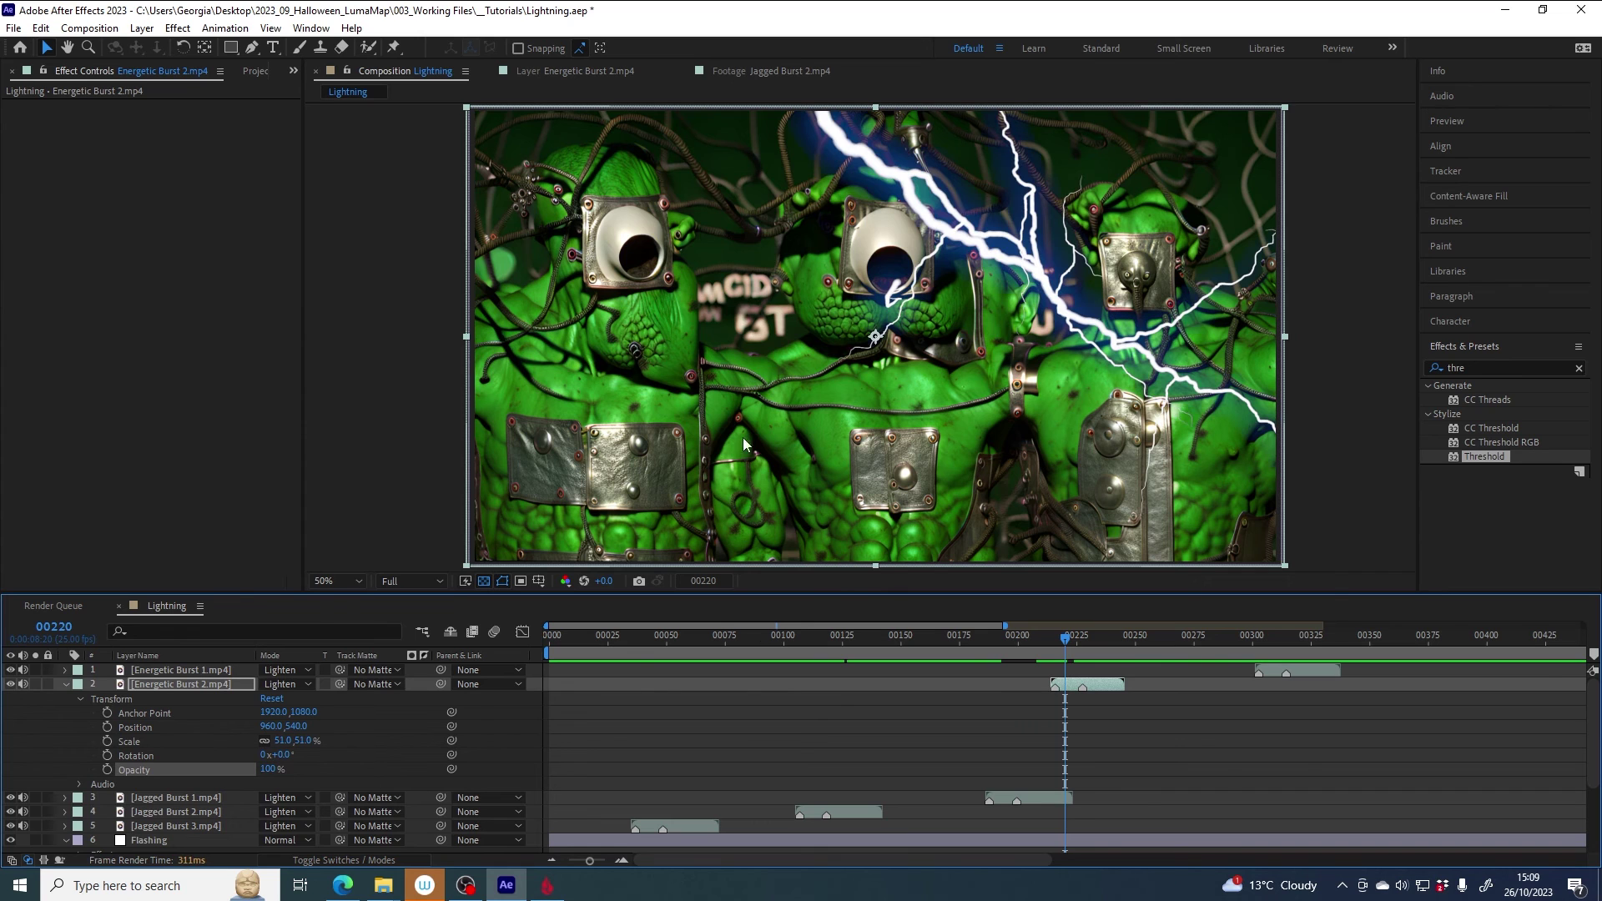
{"action": "left_click", "coordinate": [66, 685]}
Step: Paste the flicker keyframes onto the Flashing layer at frames 00220 and 00307
{"action": "left_click", "coordinate": [1098, 739]}
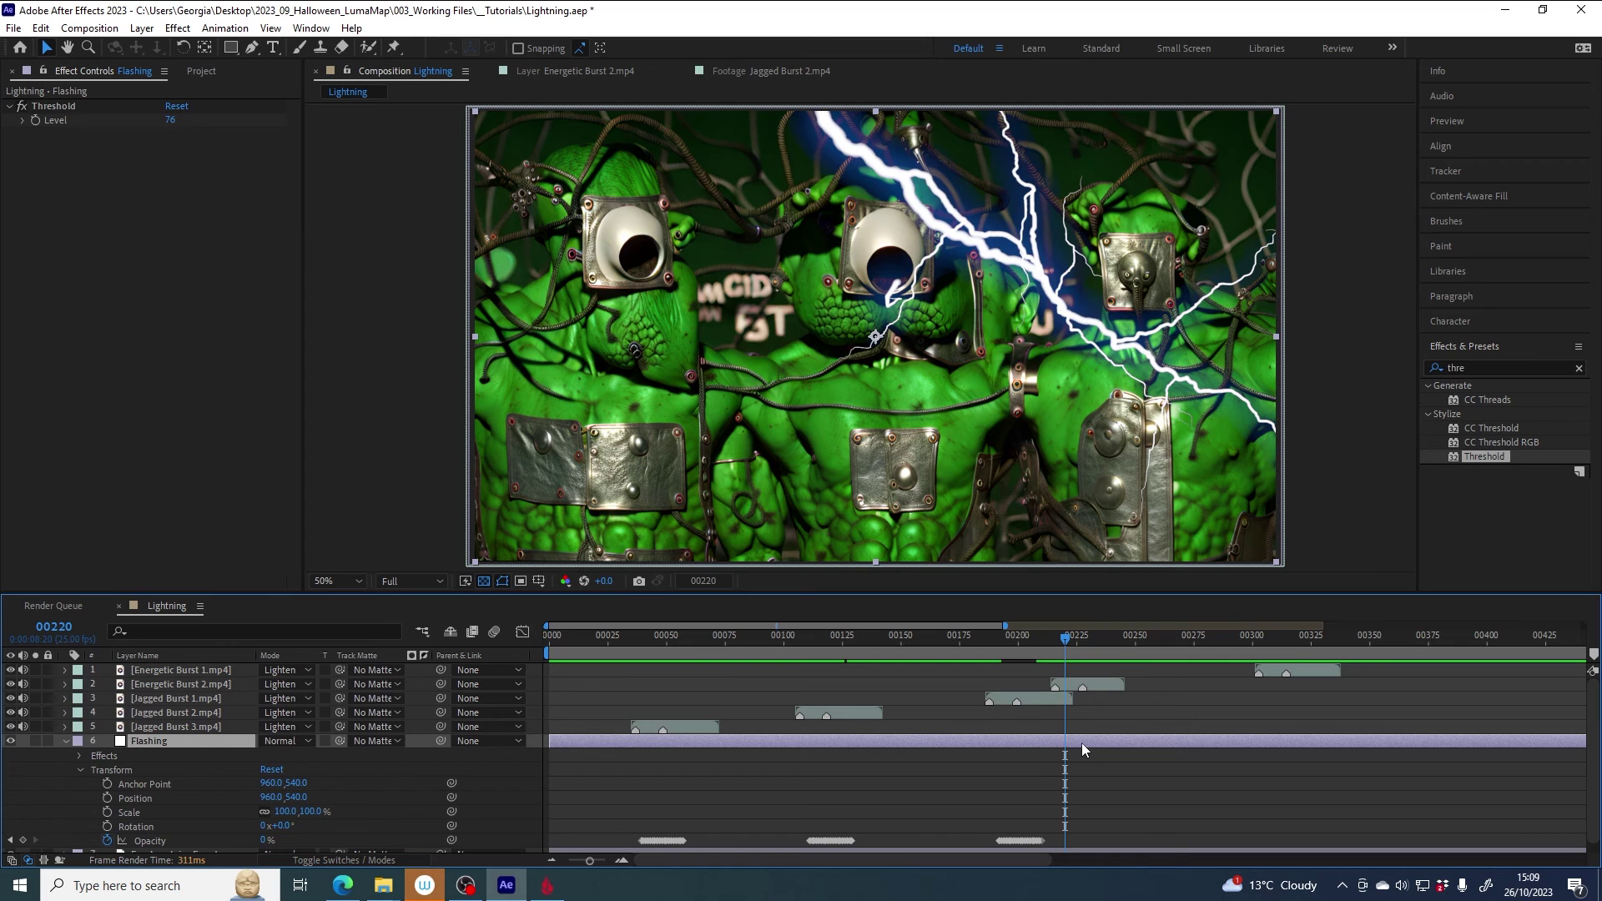
{"action": "key", "text": "ctrl+v"}
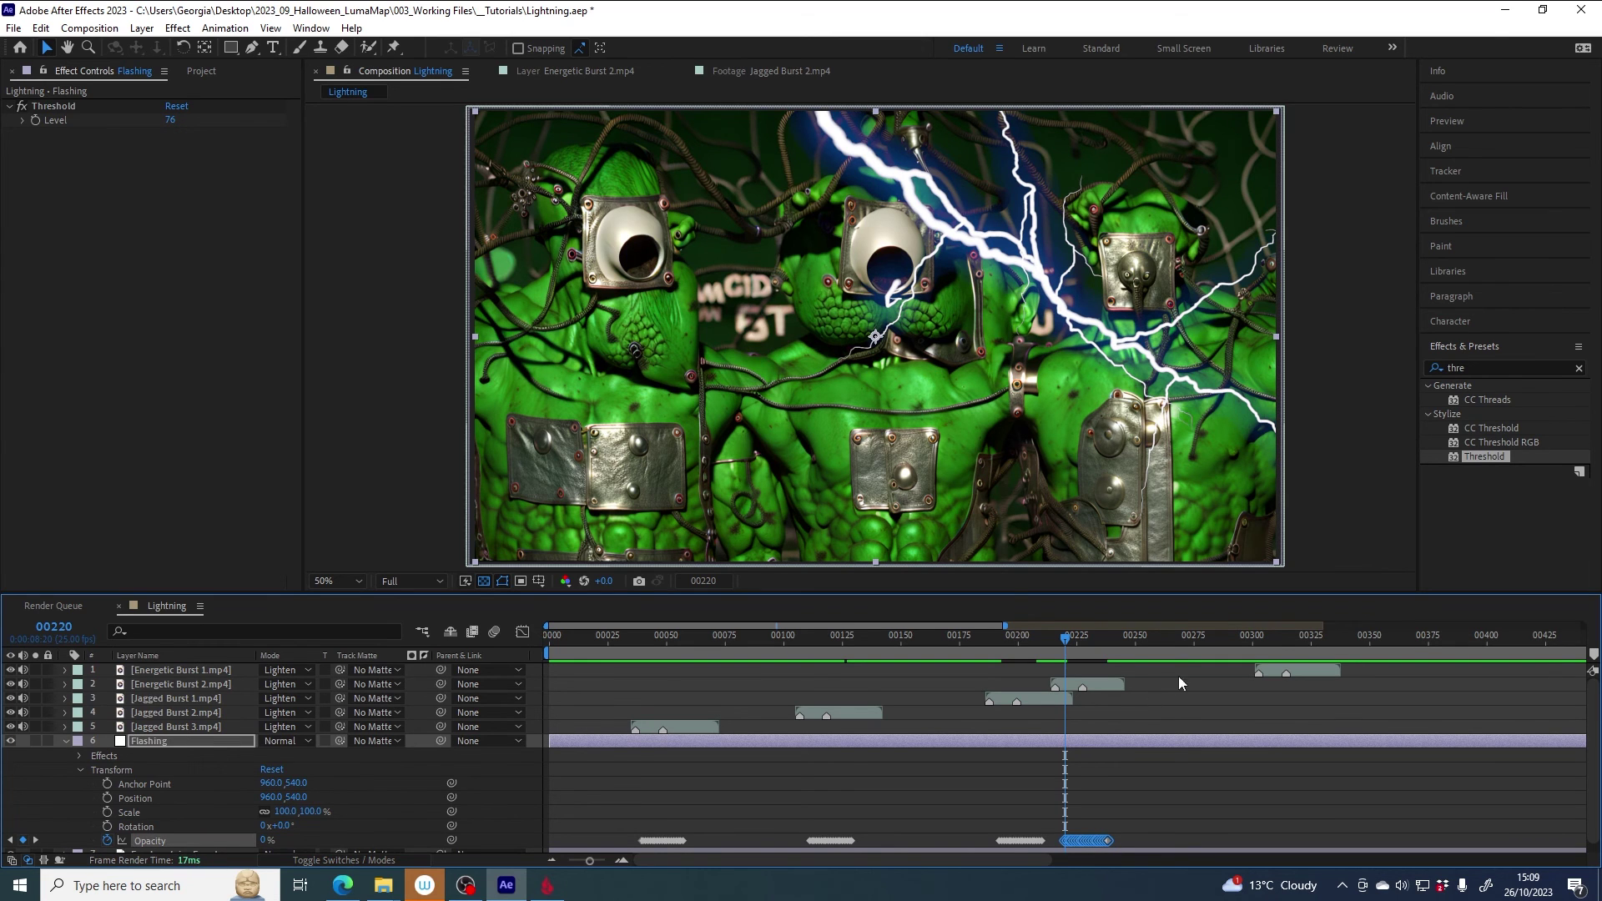
{"action": "left_click_drag", "start_coordinate": [1255, 641], "coordinate": [1268, 643]}
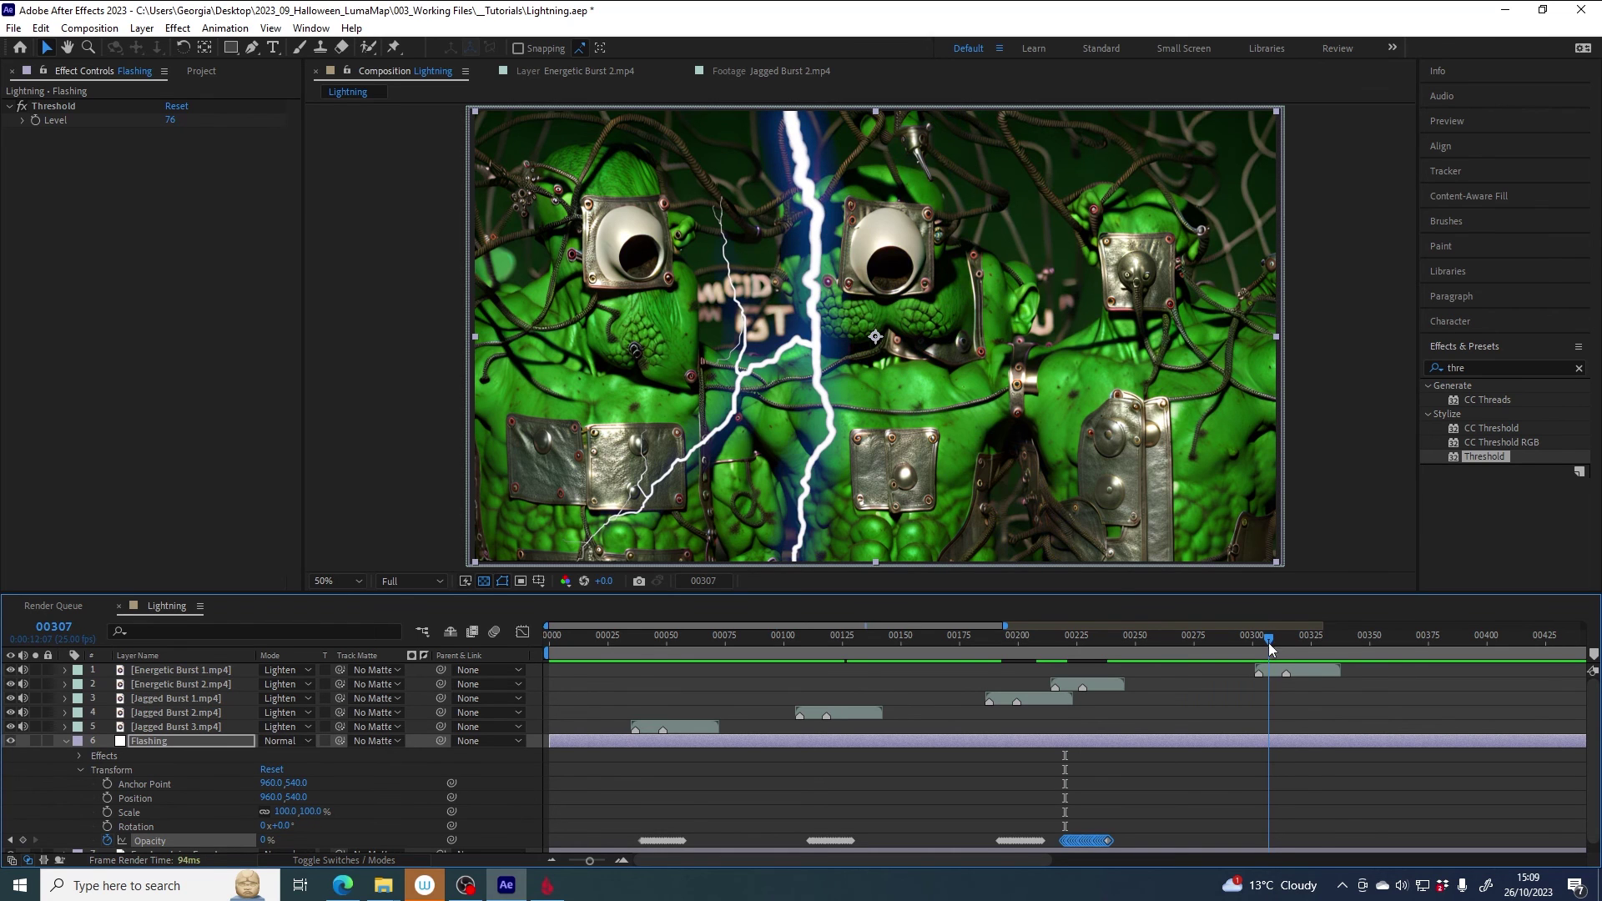
{"action": "left_click", "coordinate": [1293, 741]}
{"action": "key", "text": "ctrl+v"}
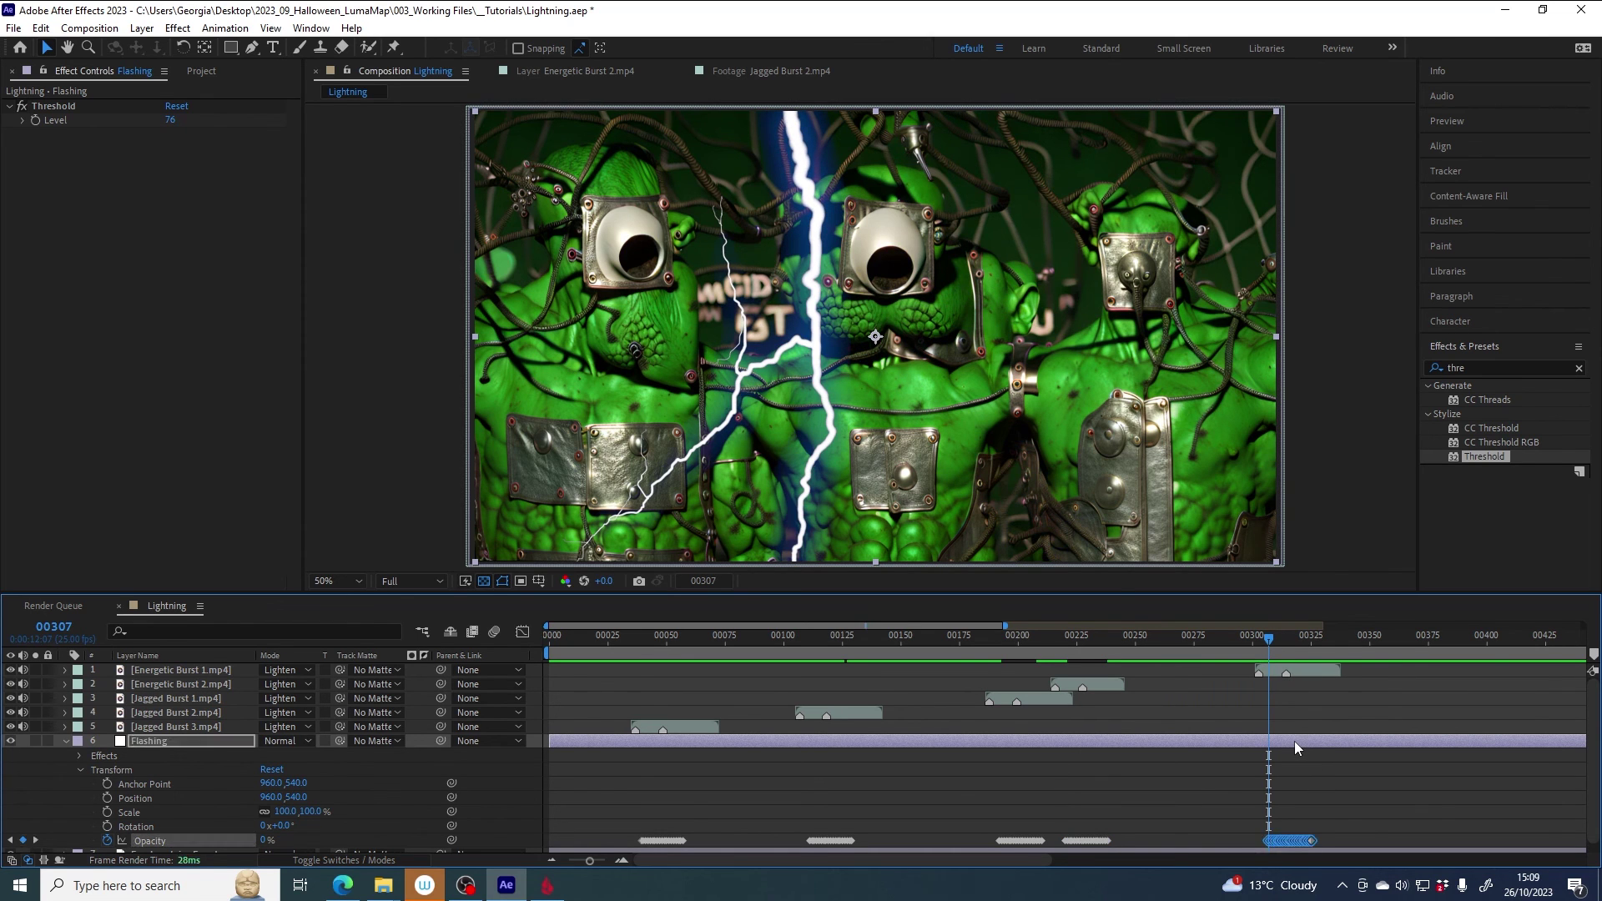
Step: Collapse the Flashing layer, zoom the timeline out fully, and preview the whole composition
{"action": "left_click", "coordinate": [65, 741]}
{"action": "key", "text": "minus"}
{"action": "key", "text": "space"}
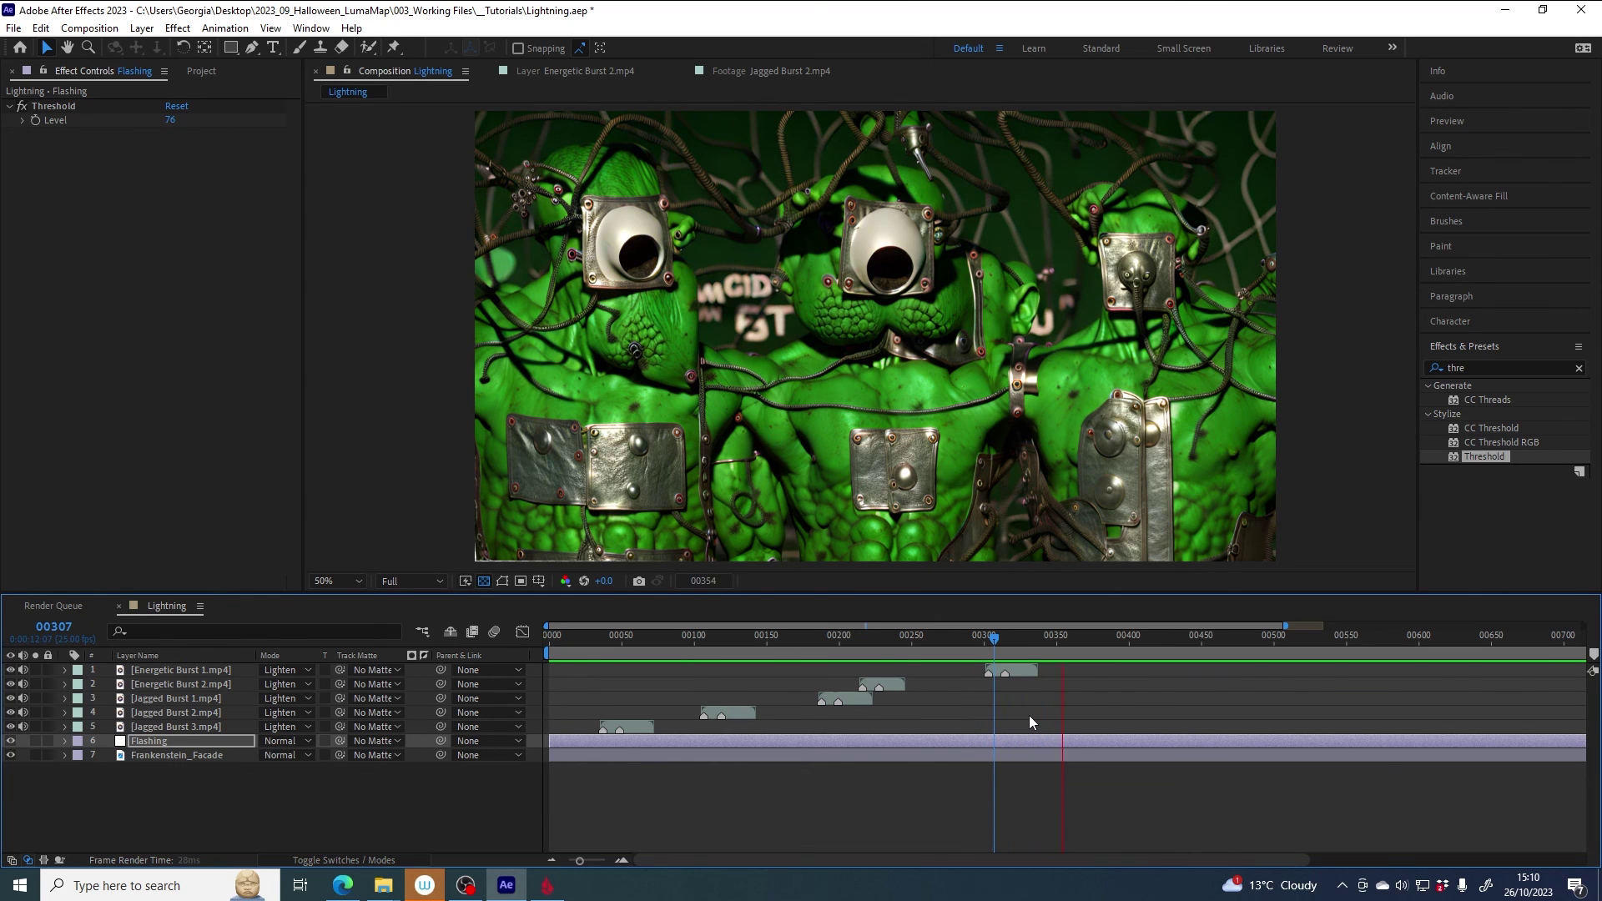
{"action": "key", "text": "space"}
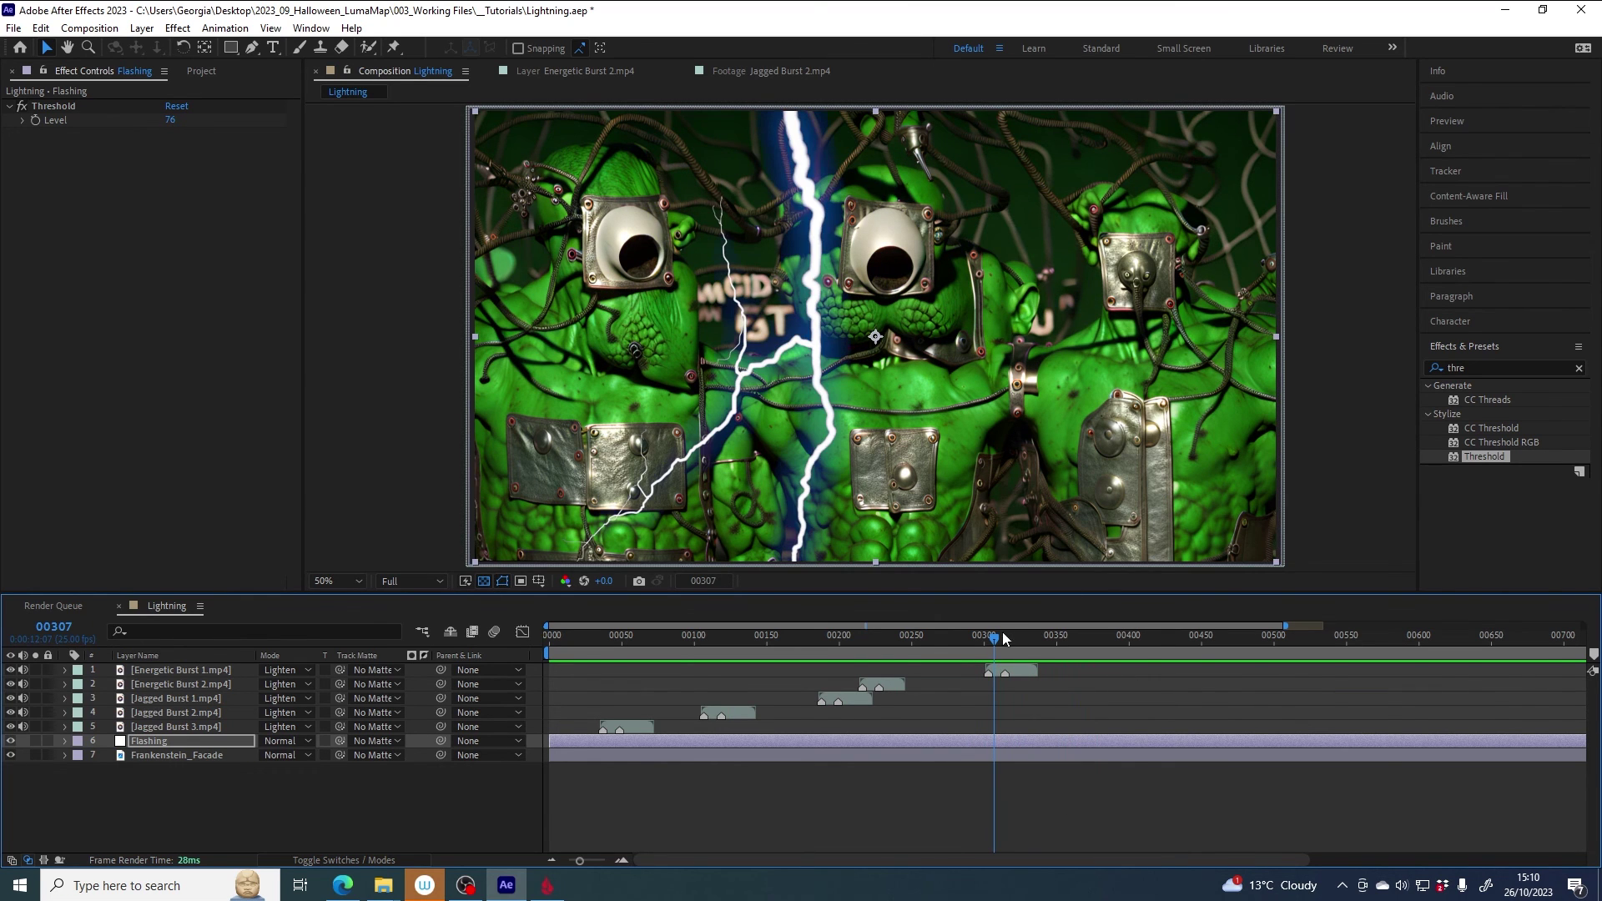